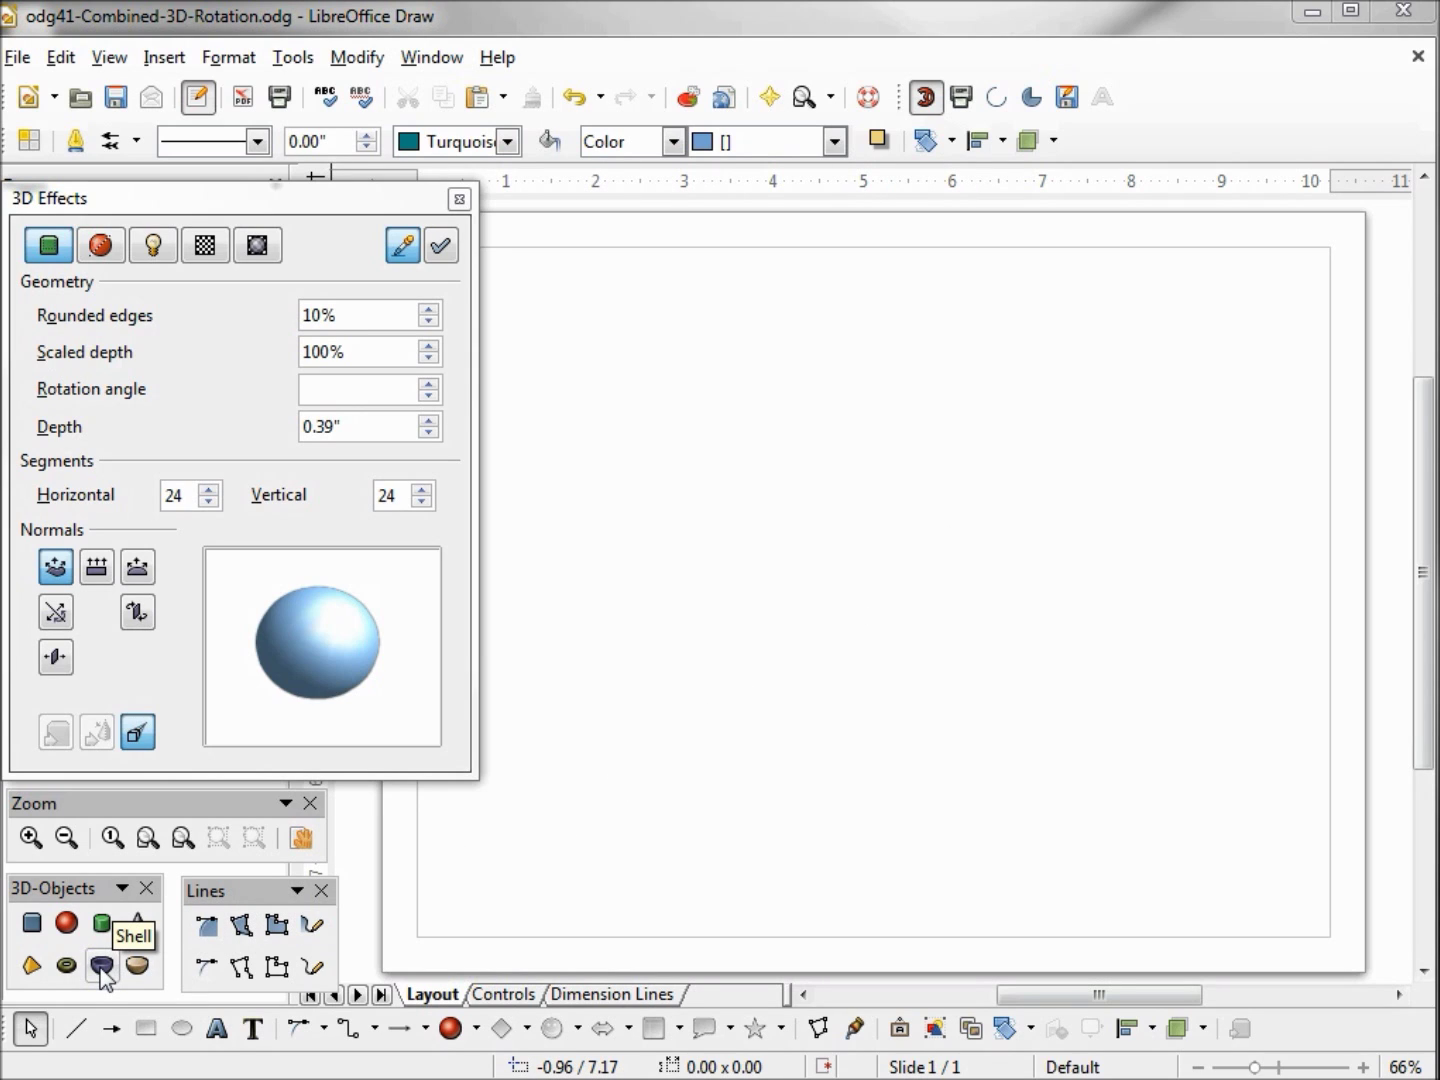
# Draw a Bézier curve from the page's upper right sweeping down toward the lower left
pyautogui.click(203, 968)
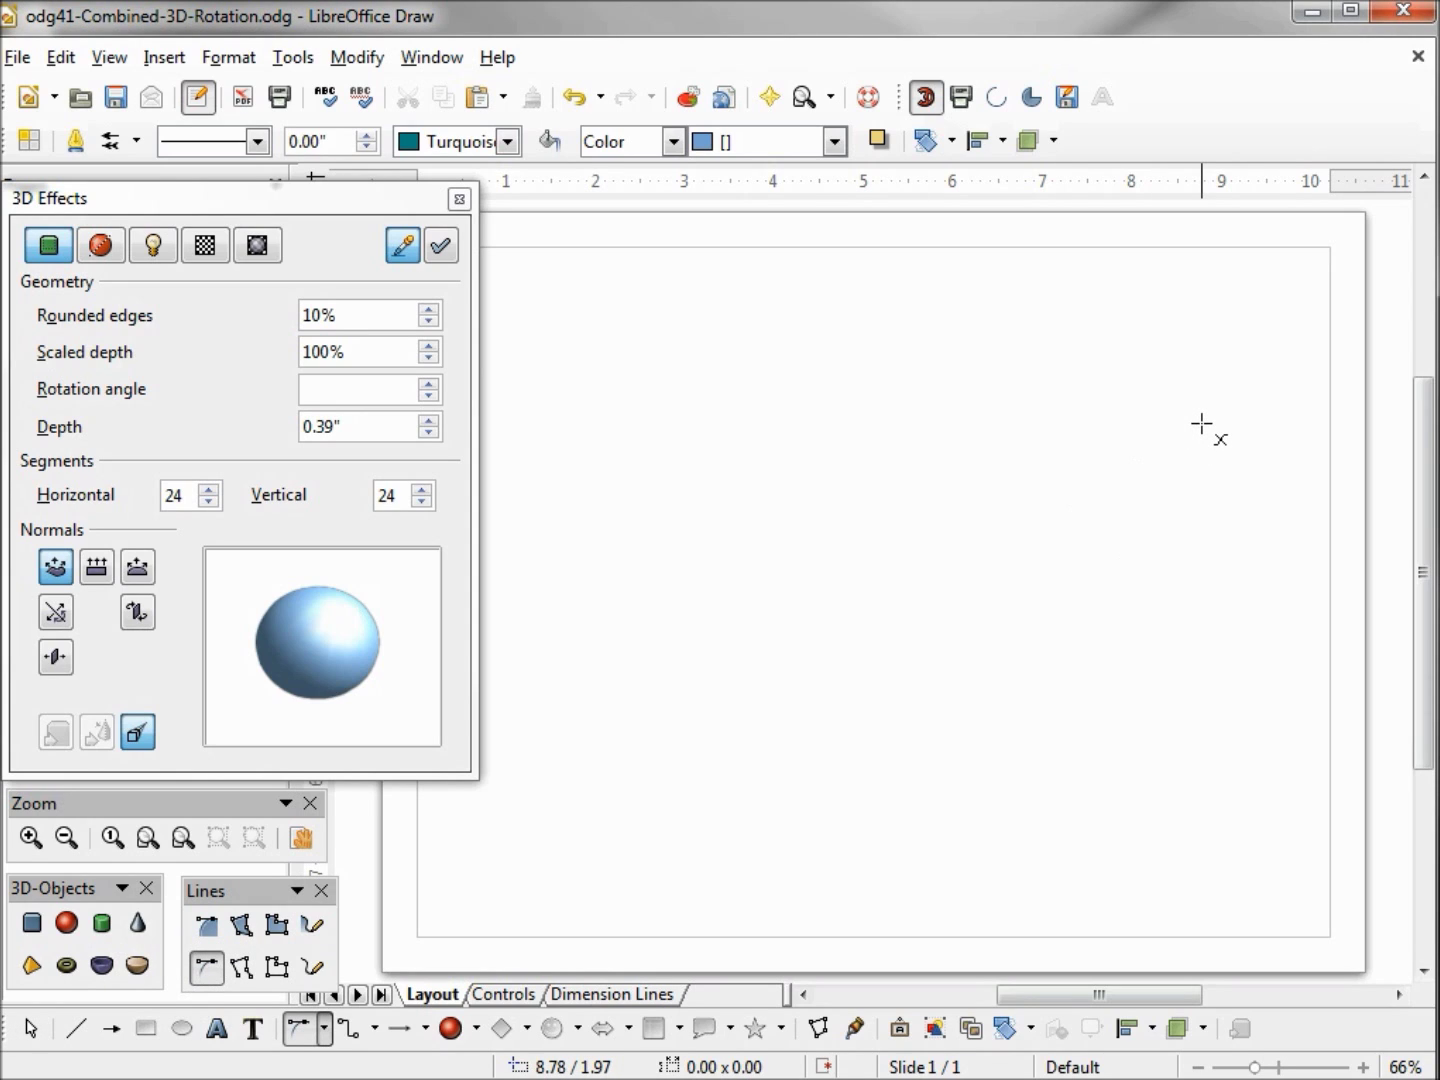
pyautogui.moveTo(1201, 424); pyautogui.dragTo(1205, 685)
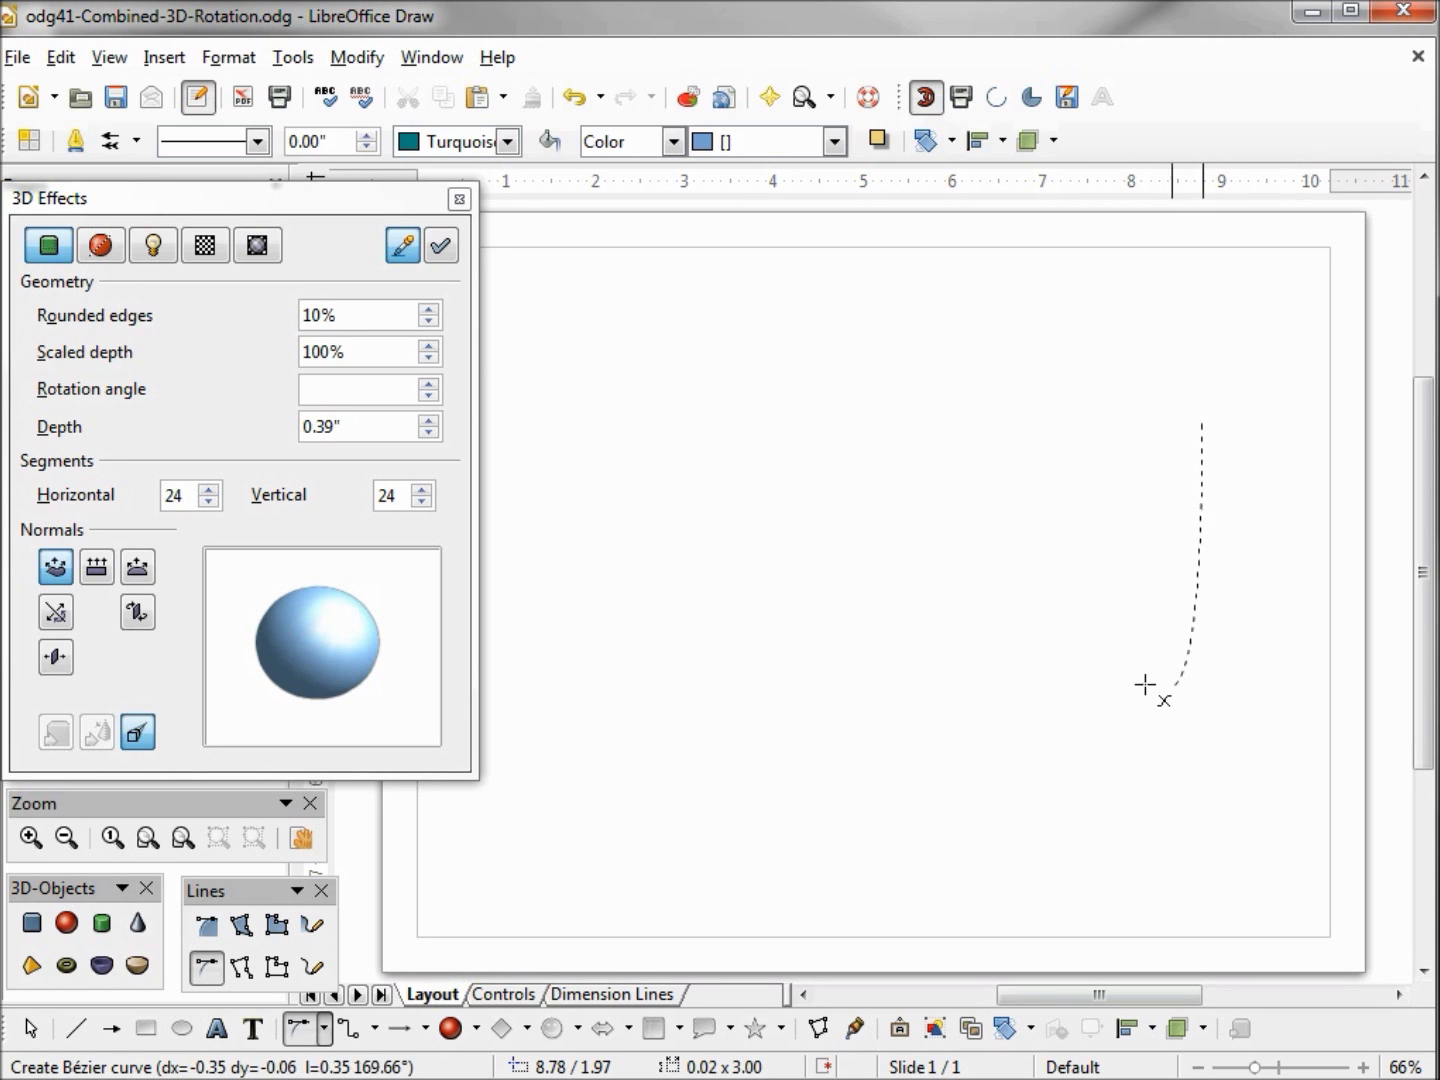
pyautogui.doubleClick(788, 686)
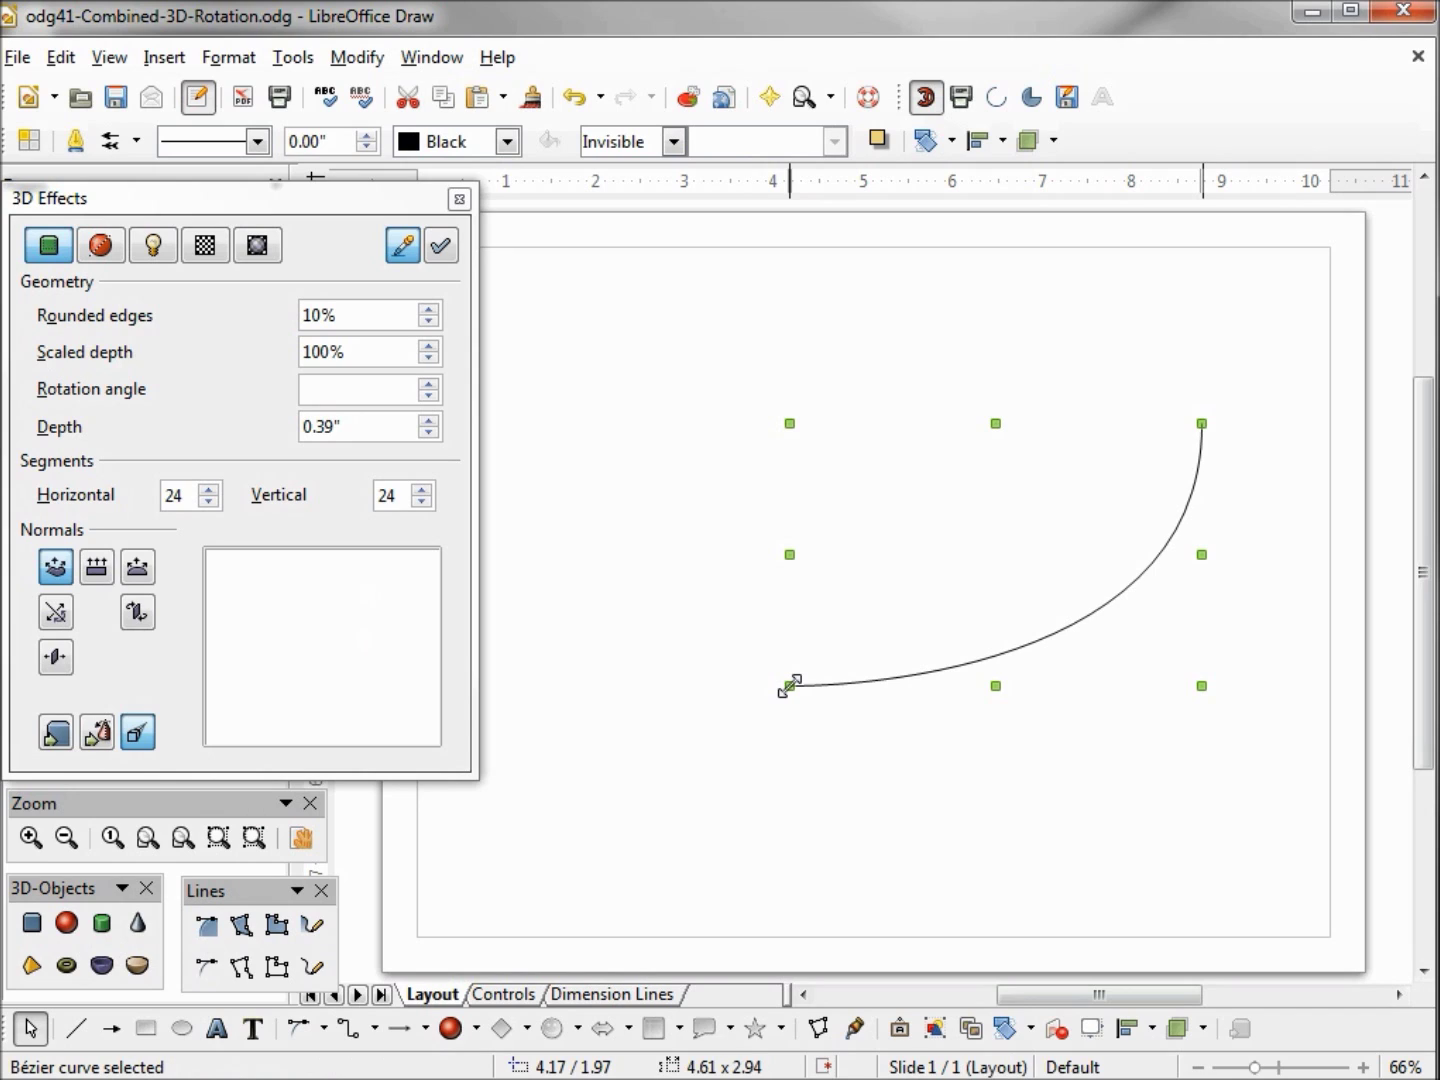
# Give the curve a 0.08" Turquoise line and convert it into a 3D lathe bowl
pyautogui.click(368, 136)
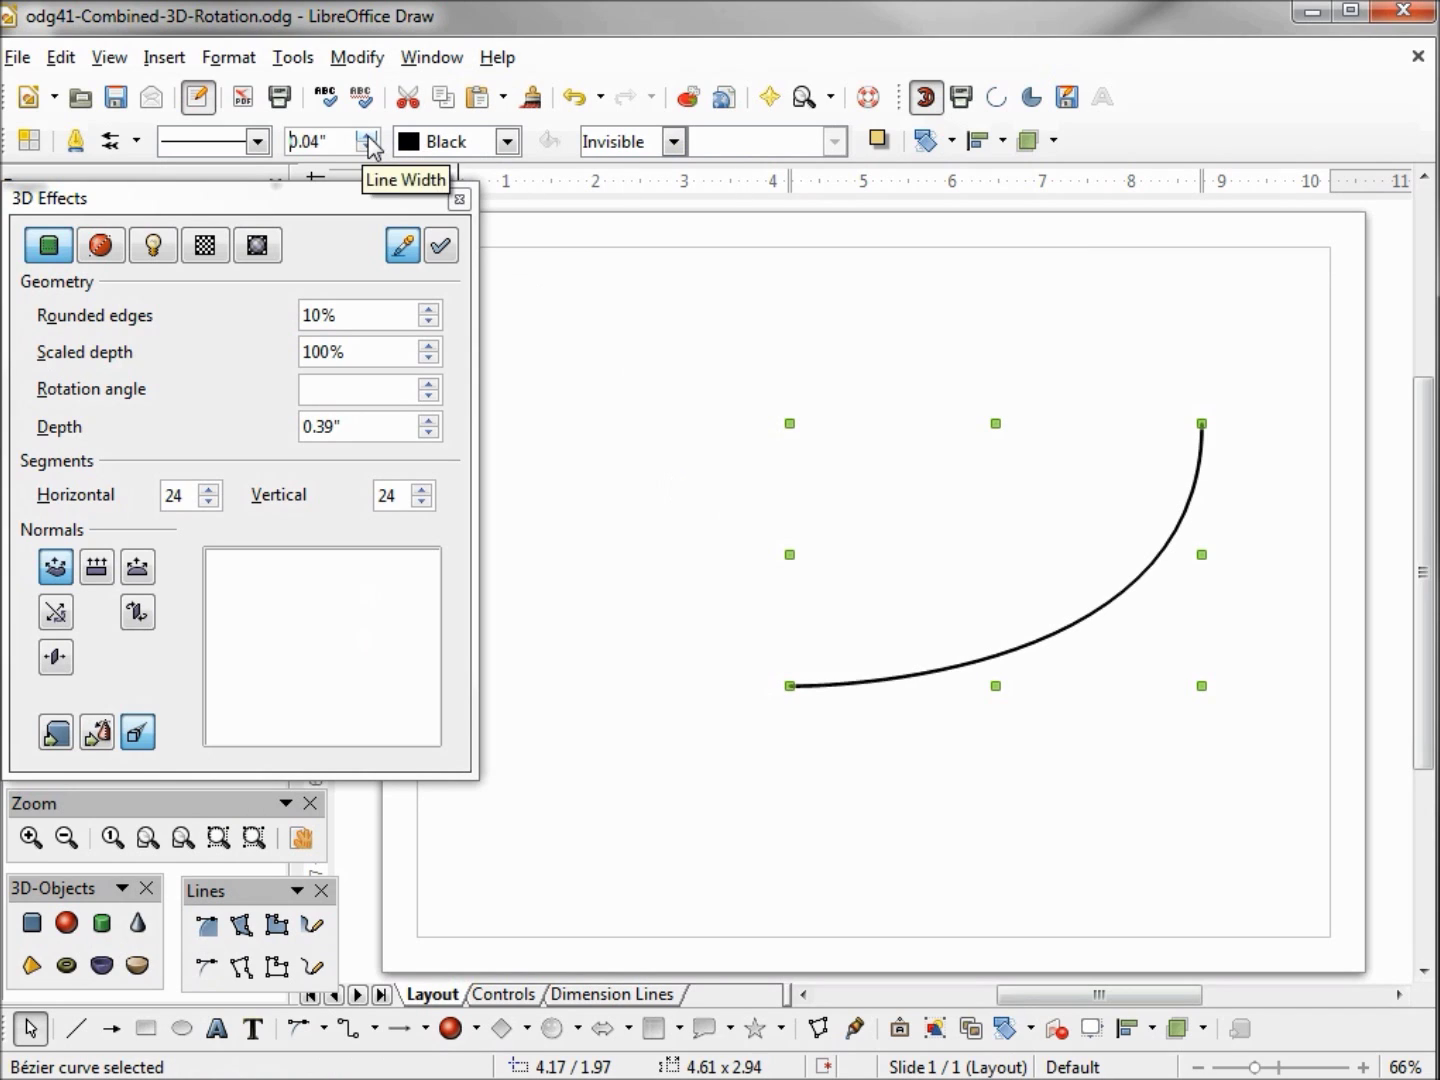
pyautogui.click(368, 136)
pyautogui.click(368, 136)
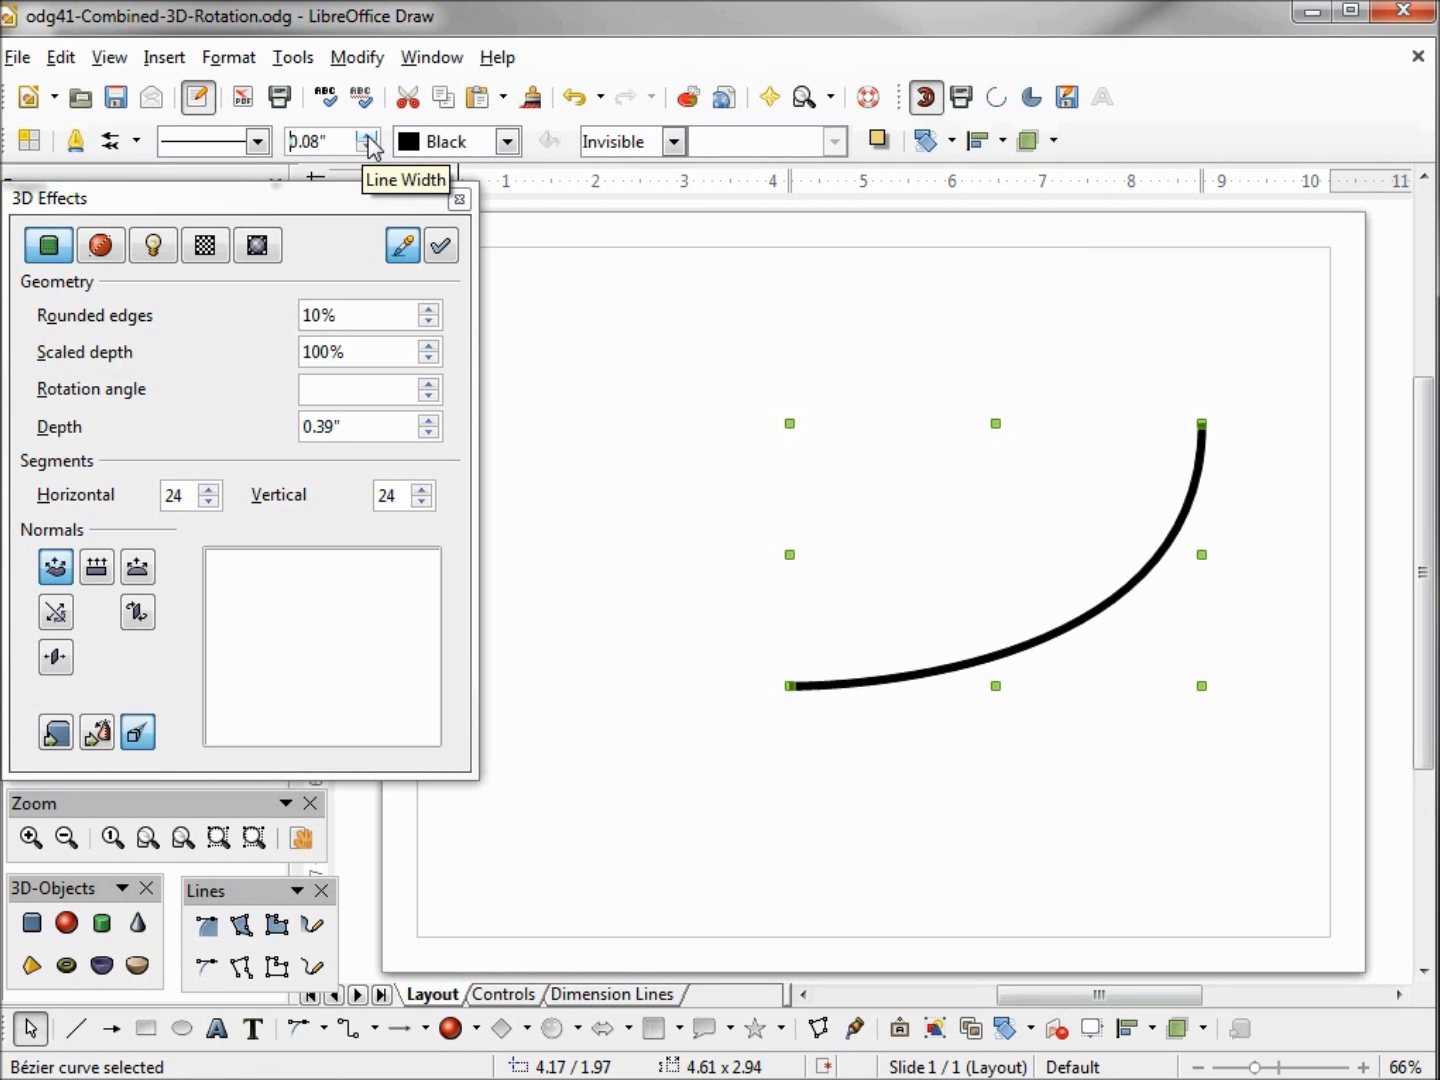
pyautogui.click(509, 141)
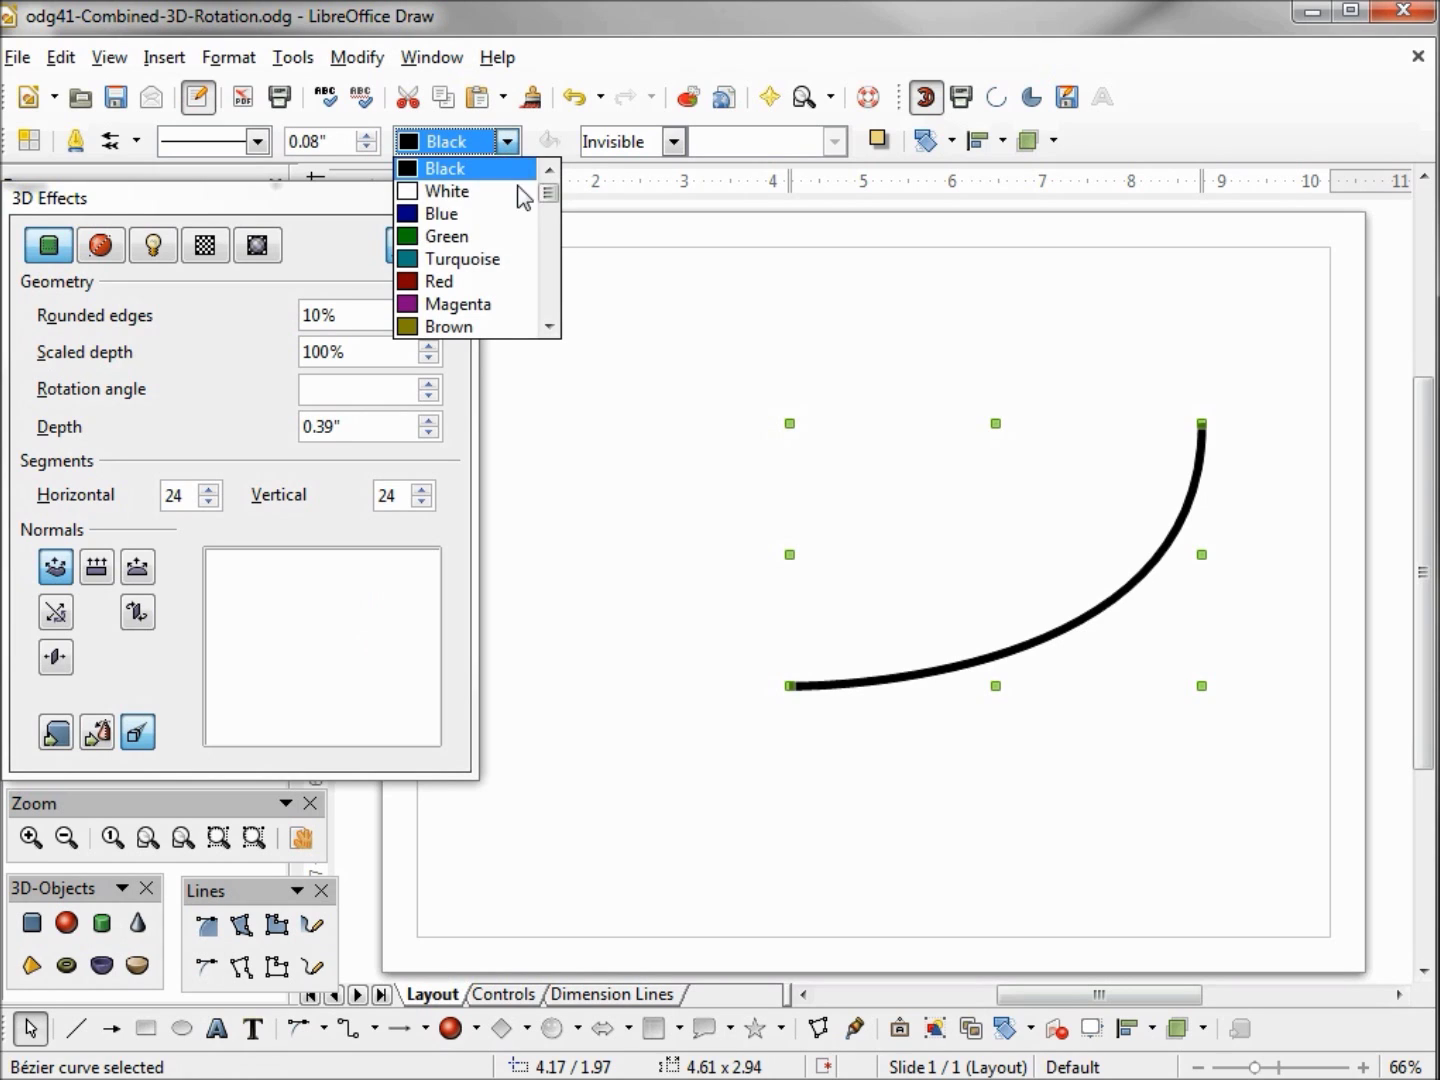
pyautogui.click(489, 263)
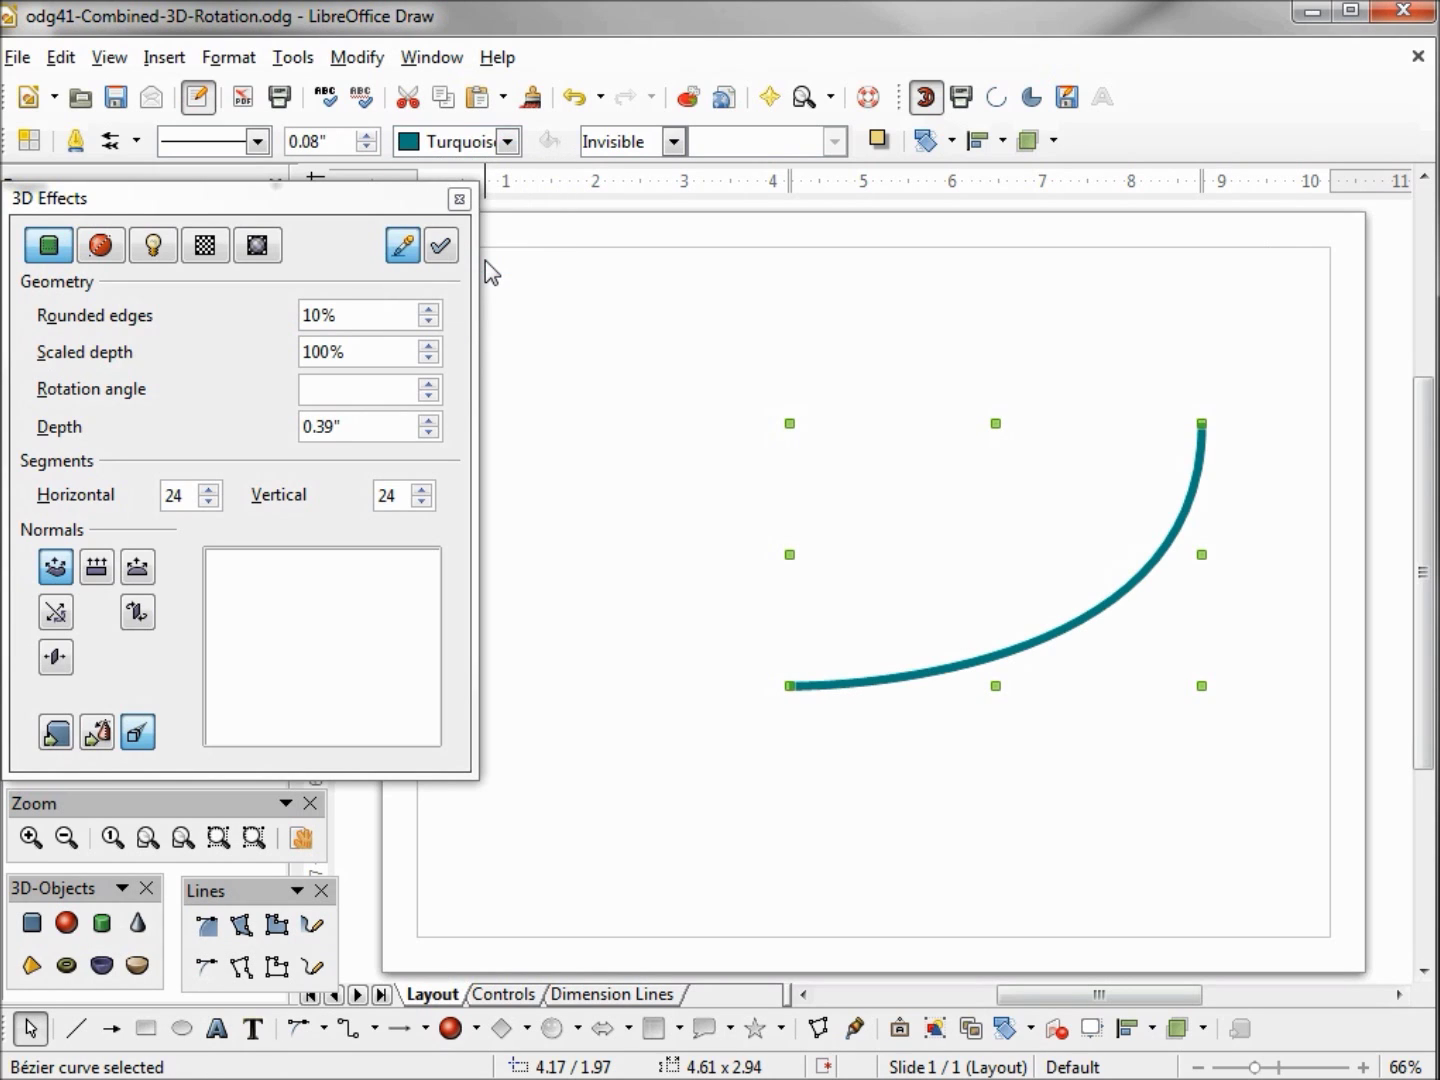
pyautogui.click(98, 735)
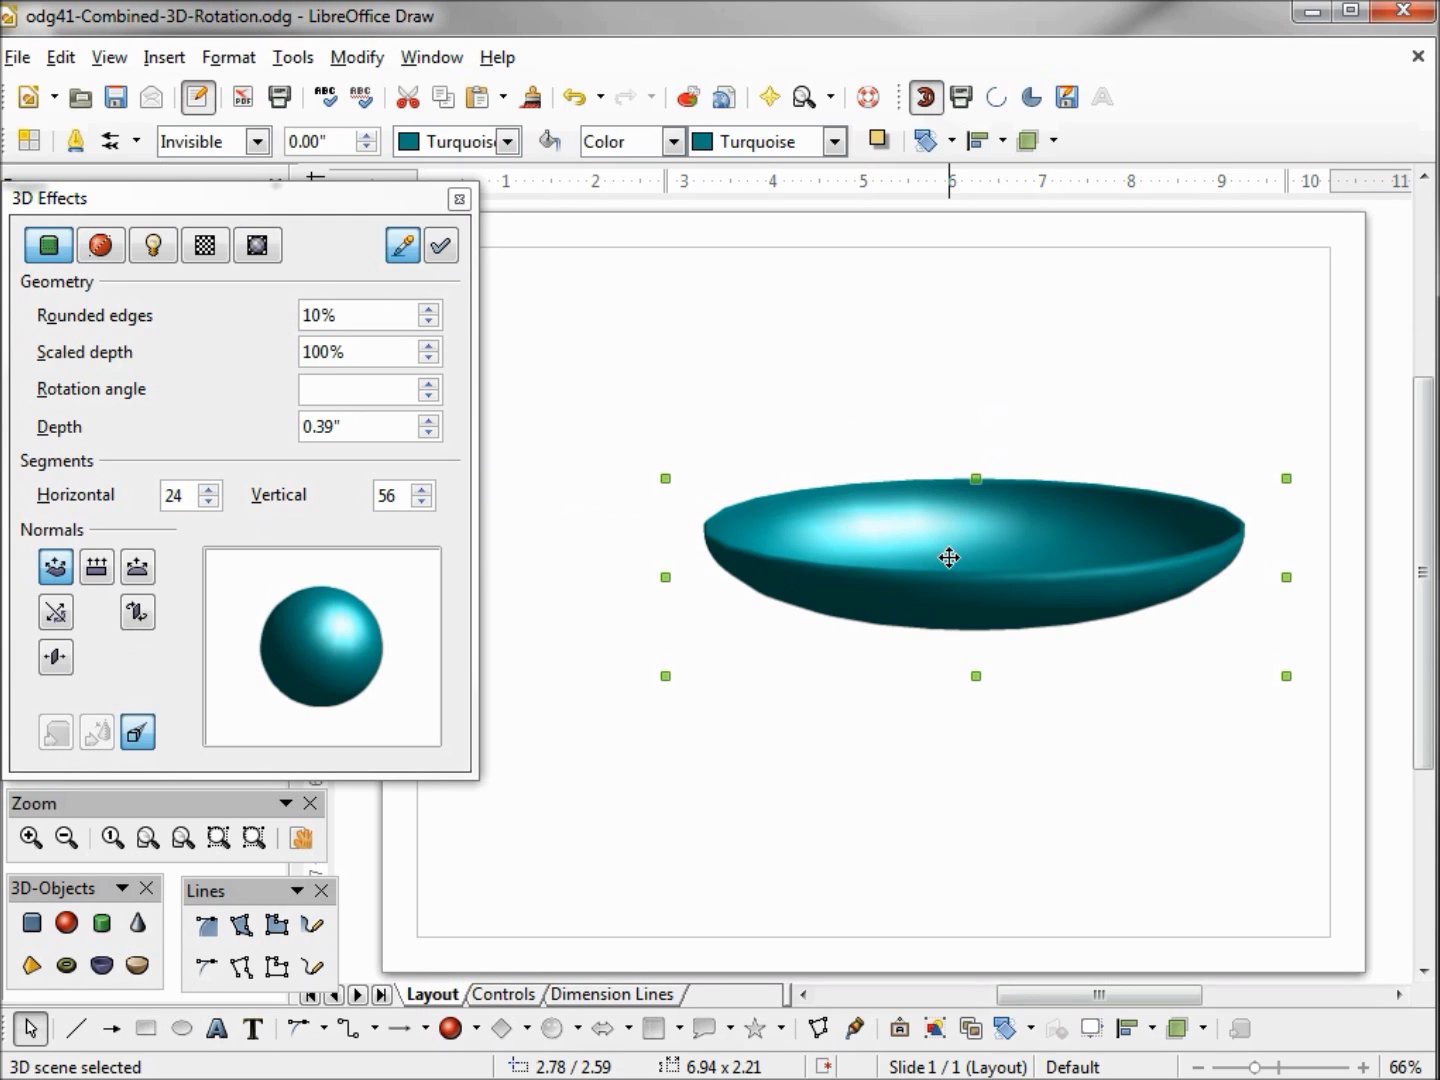
pyautogui.click(66, 923)
# Draw a 3D sphere above the bowl and fill it with the Orange bitmap texture
pyautogui.moveTo(708, 333); pyautogui.dragTo(734, 469)
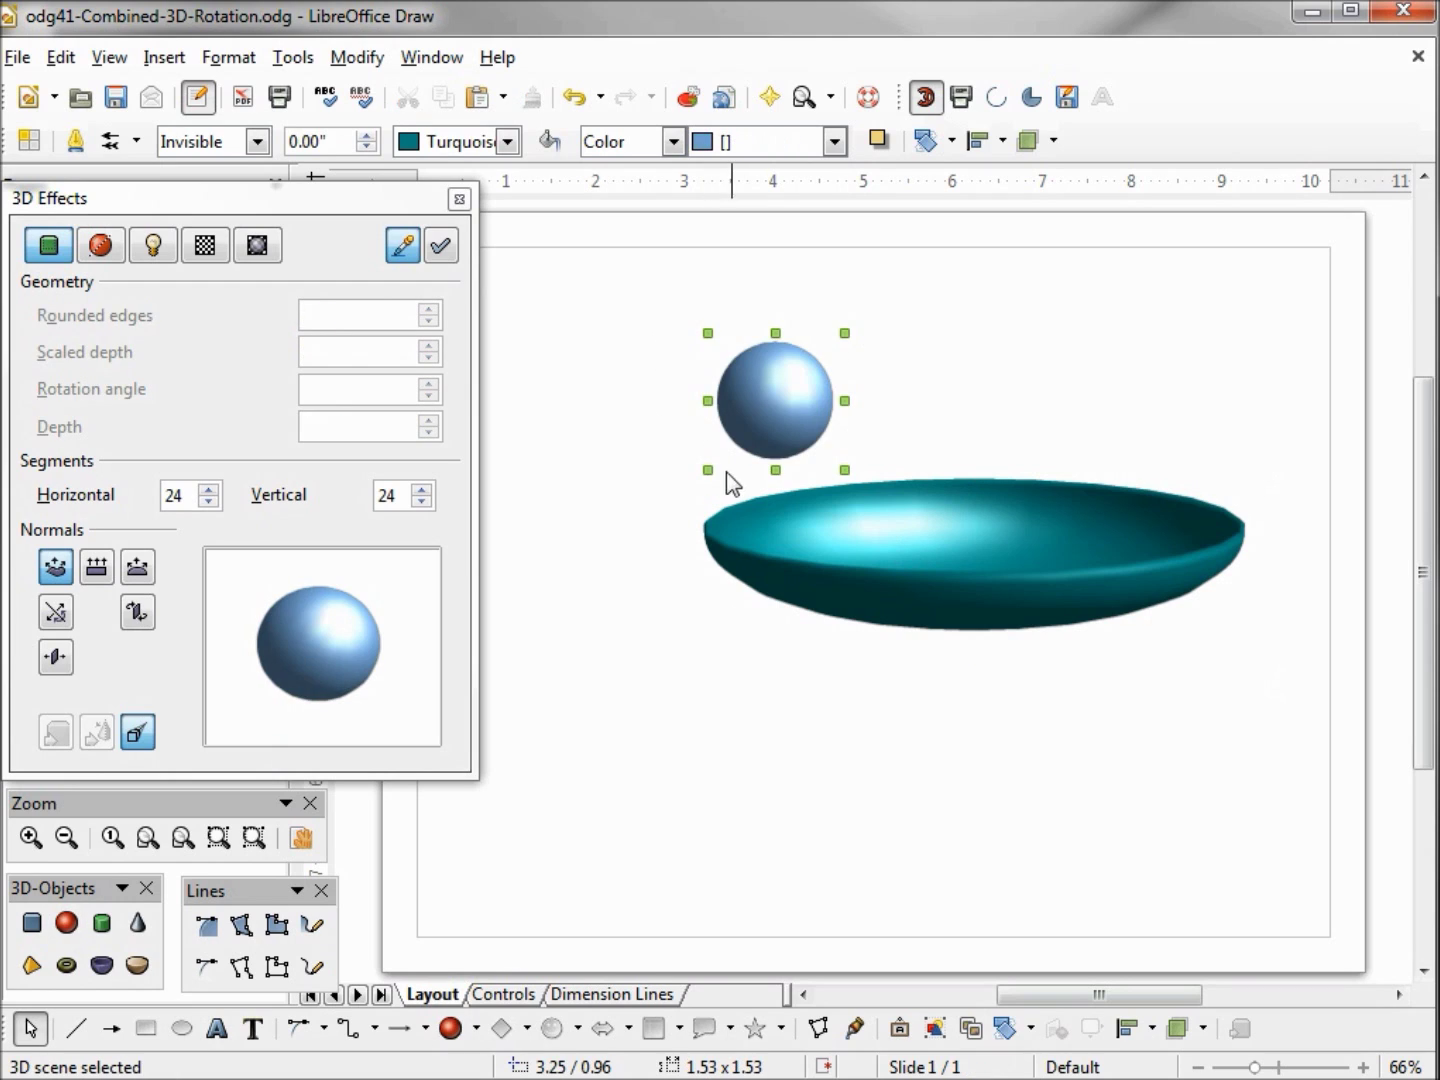
pyautogui.click(675, 140)
pyautogui.click(636, 262)
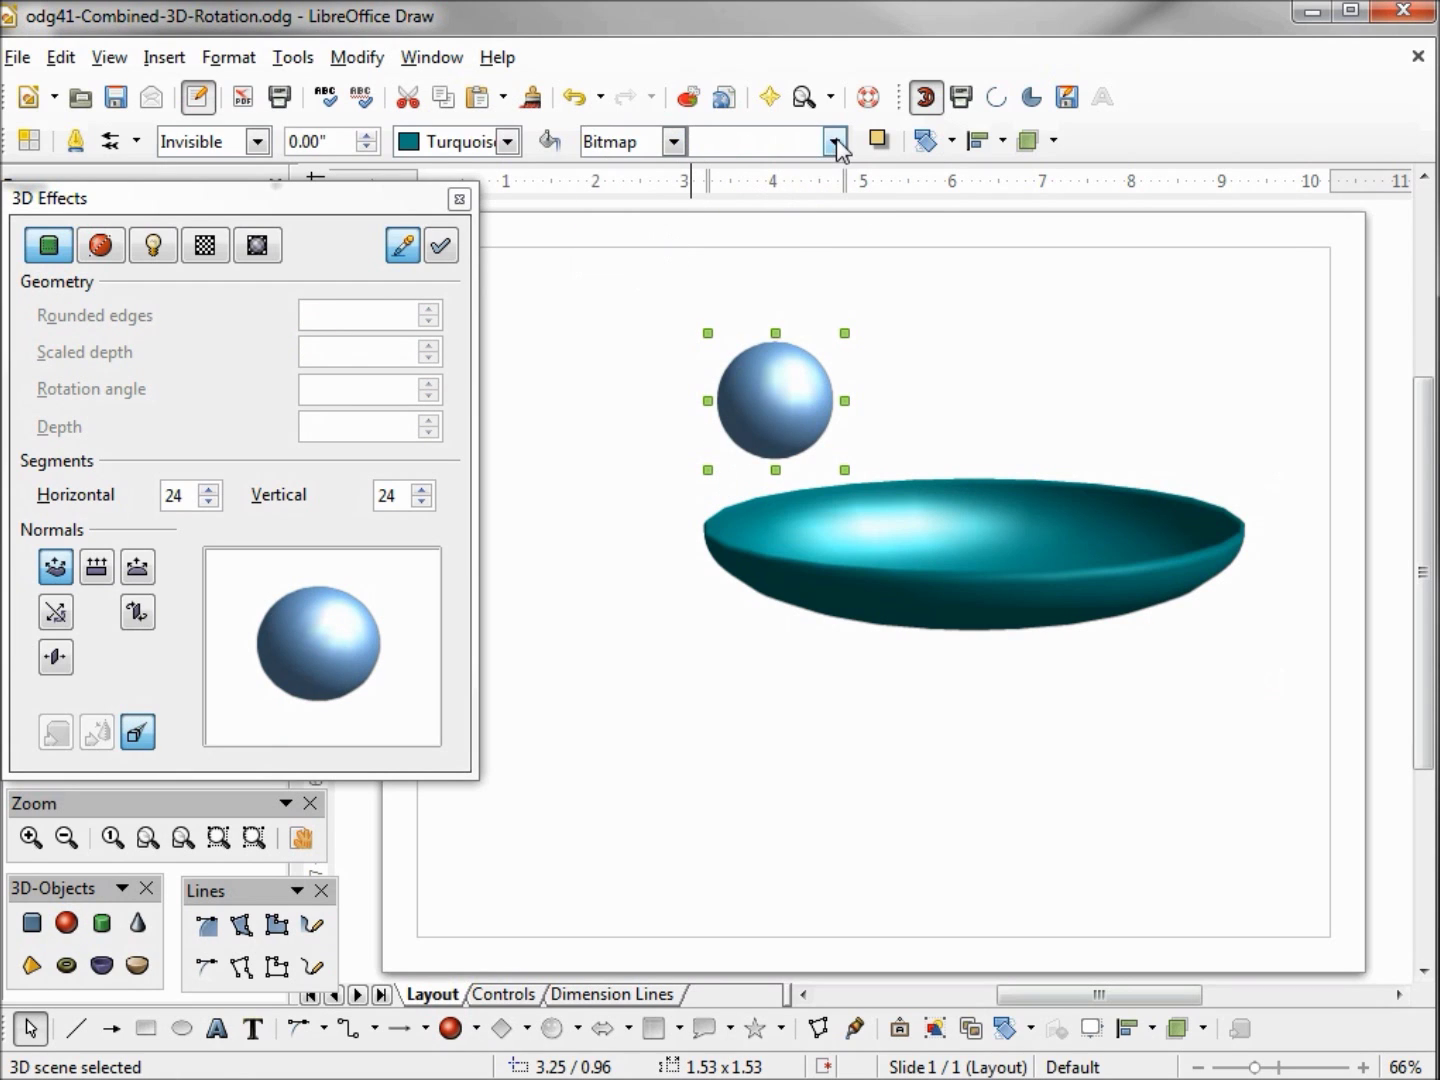
pyautogui.click(833, 140)
pyautogui.moveTo(894, 205); pyautogui.dragTo(887, 274)
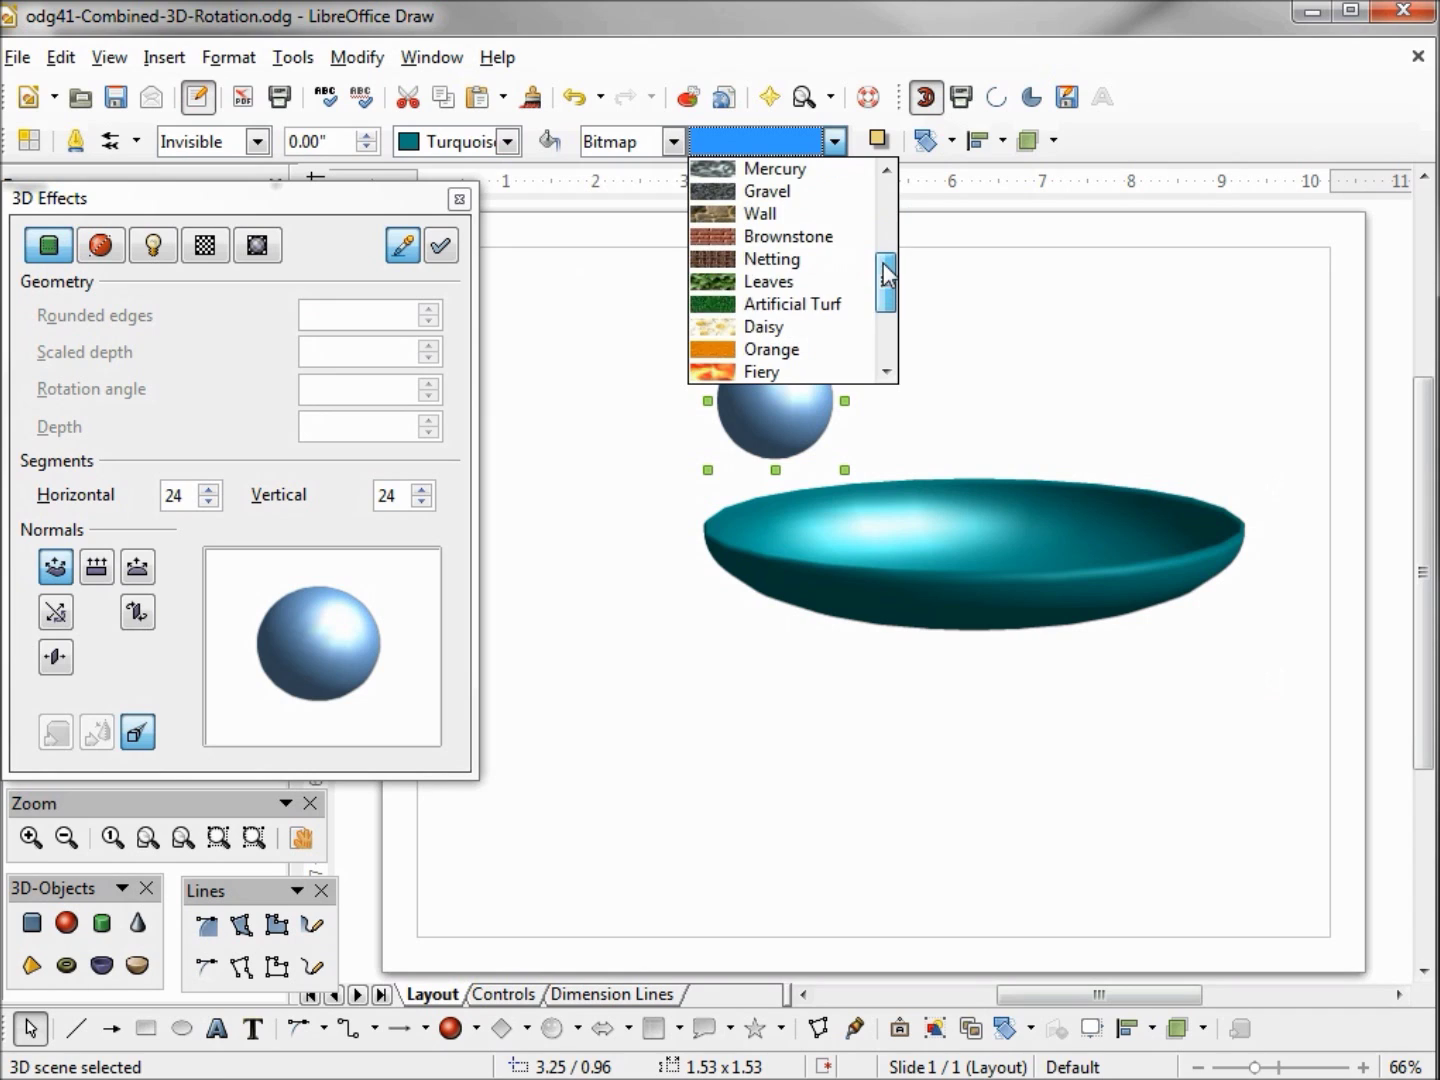
pyautogui.click(772, 357)
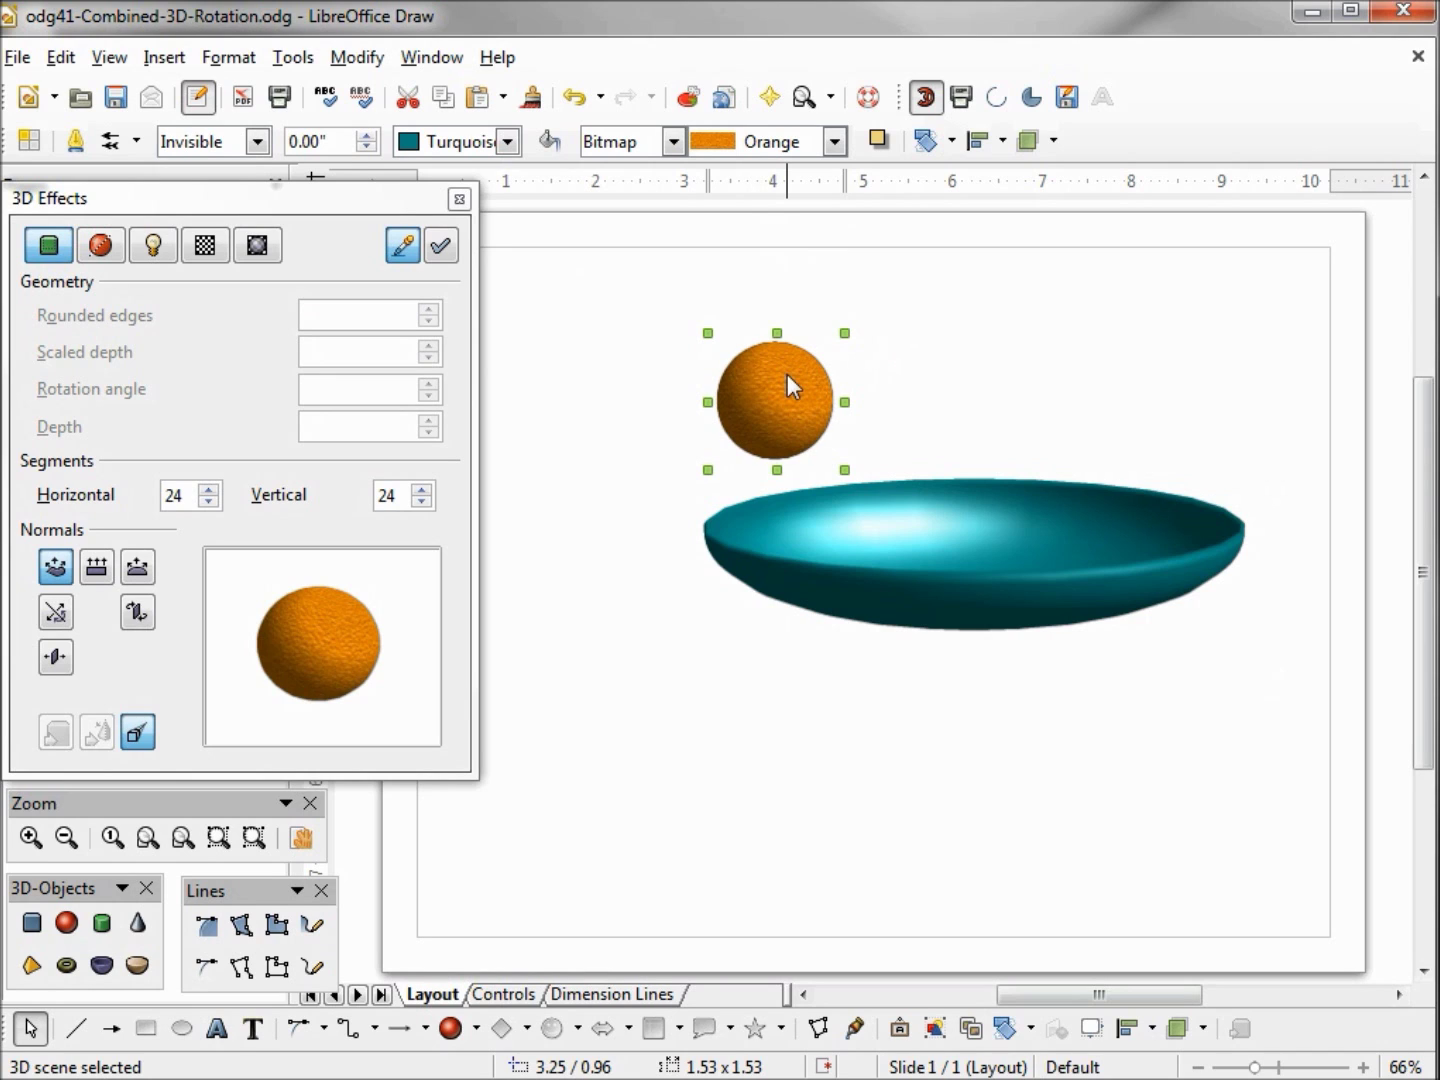
# Copy the orange sphere twice to form a row of three above the bowl
pyautogui.moveTo(788, 373); pyautogui.dragTo(1074, 381)
pyautogui.click(788, 390)
pyautogui.moveTo(788, 389); pyautogui.dragTo(926, 389)
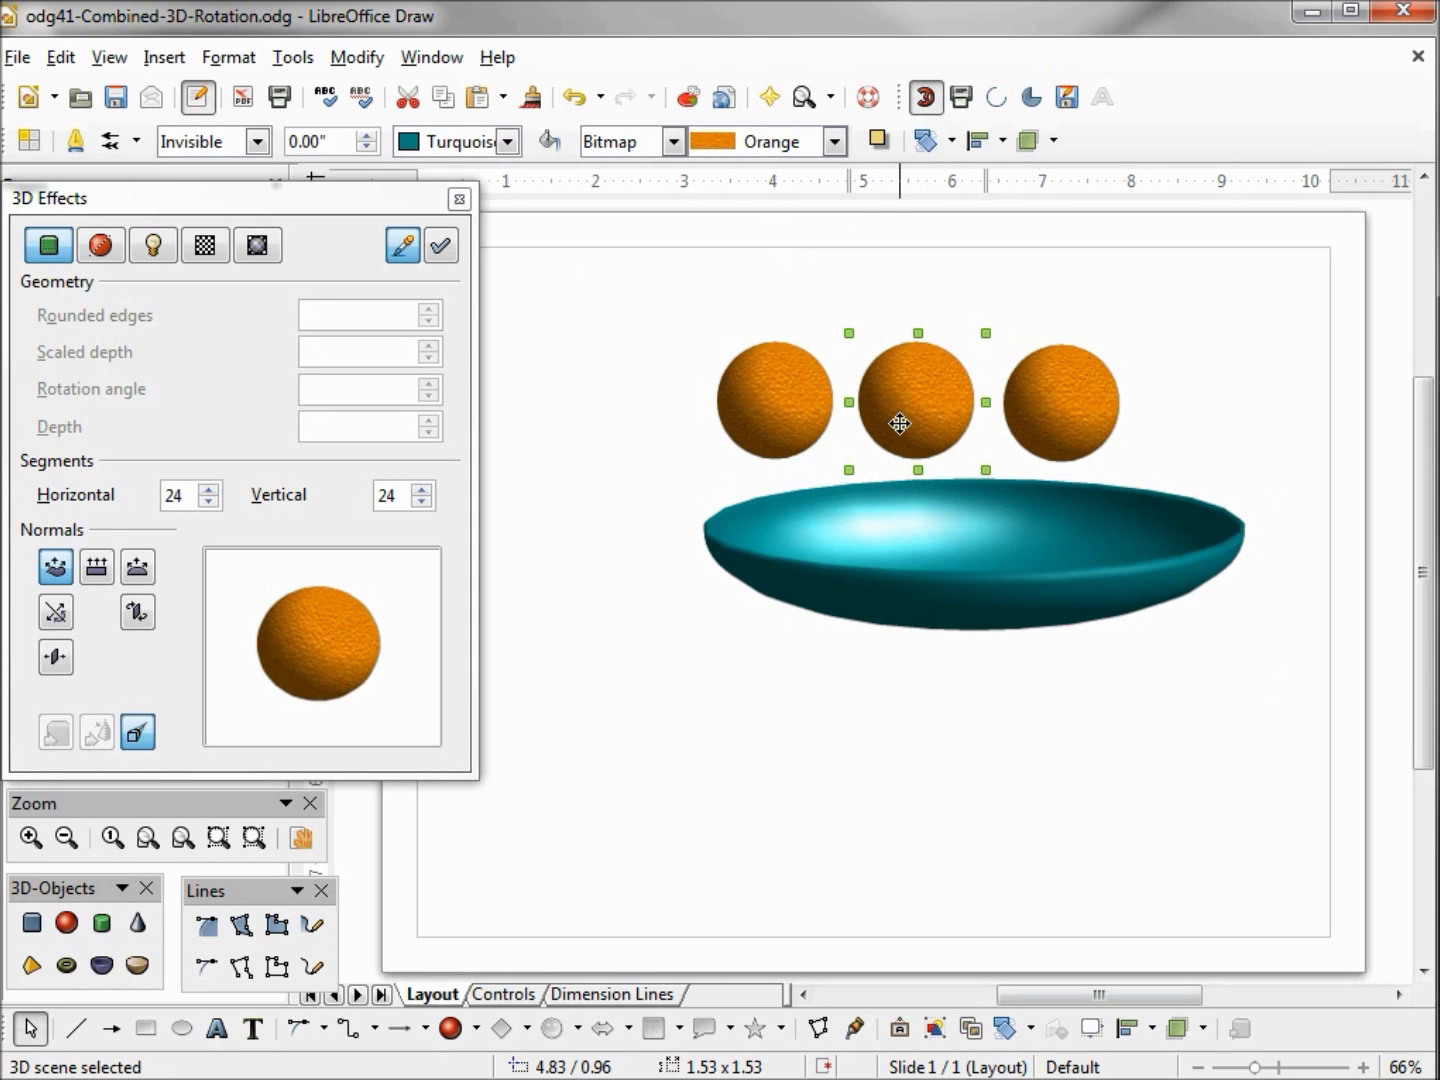
pyautogui.moveTo(915, 389)
pyautogui.mouseDown()
pyautogui.moveTo(913, 554)
pyautogui.moveTo(919, 376)
pyautogui.mouseUp()
pyautogui.click(777, 384)
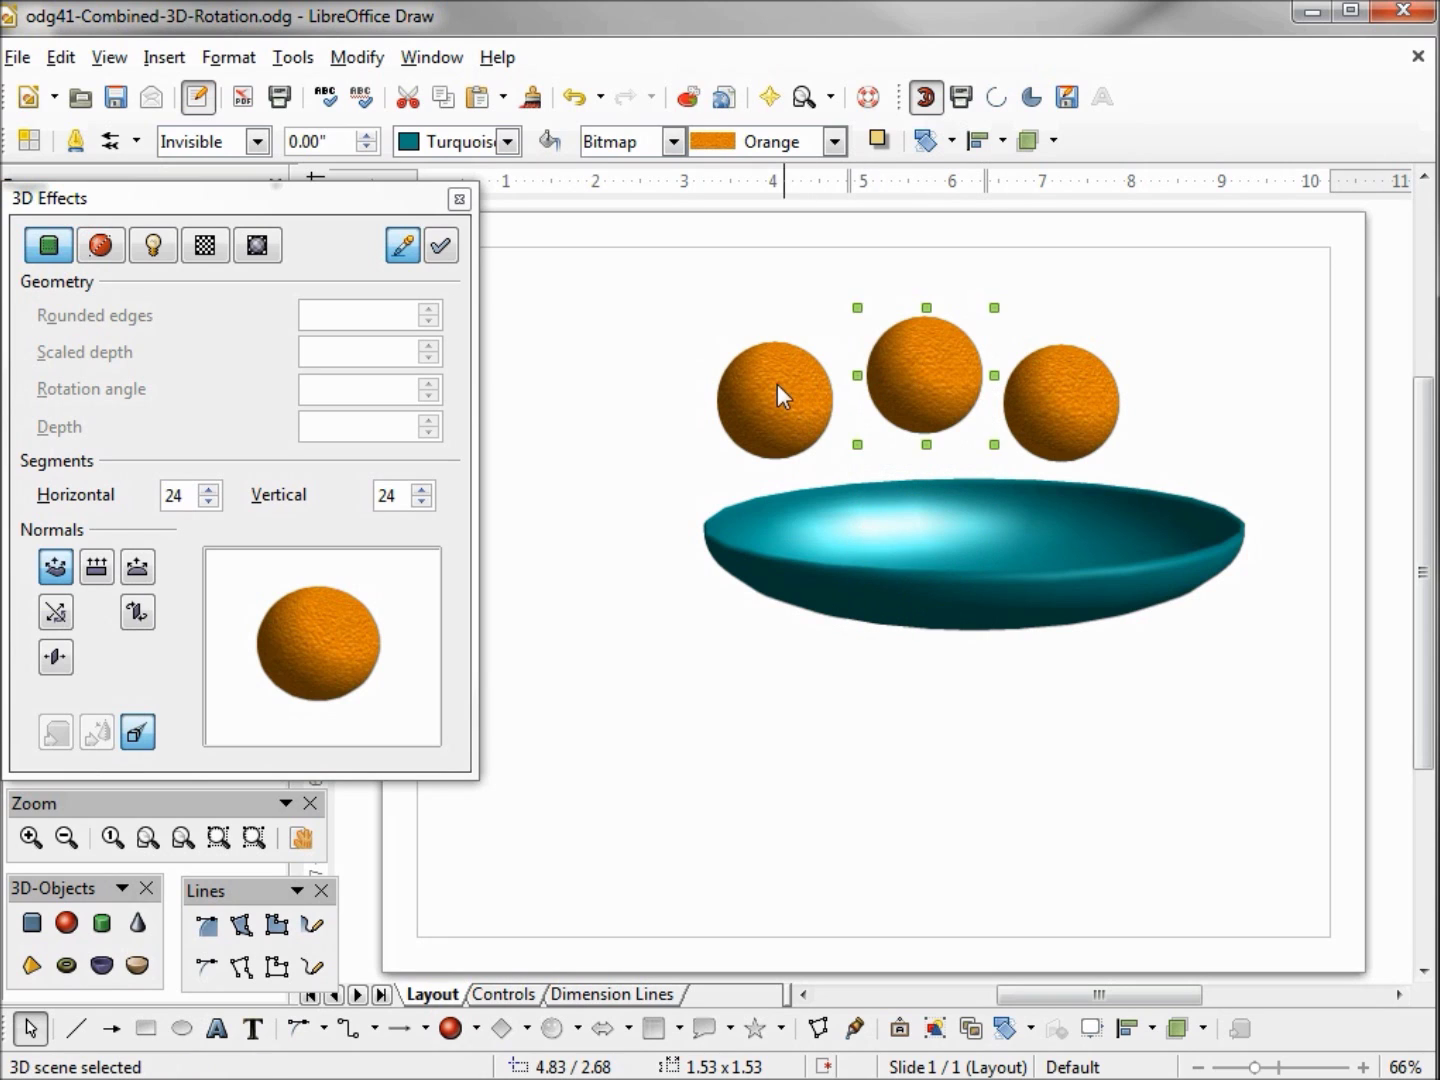
pyautogui.keyDown('shift'); pyautogui.click(886, 382); pyautogui.keyUp('shift')
# Select all three orange spheres and cut them
pyautogui.keyDown('shift'); pyautogui.click(1050, 402); pyautogui.keyUp('shift')
pyautogui.rightClick(1050, 400)
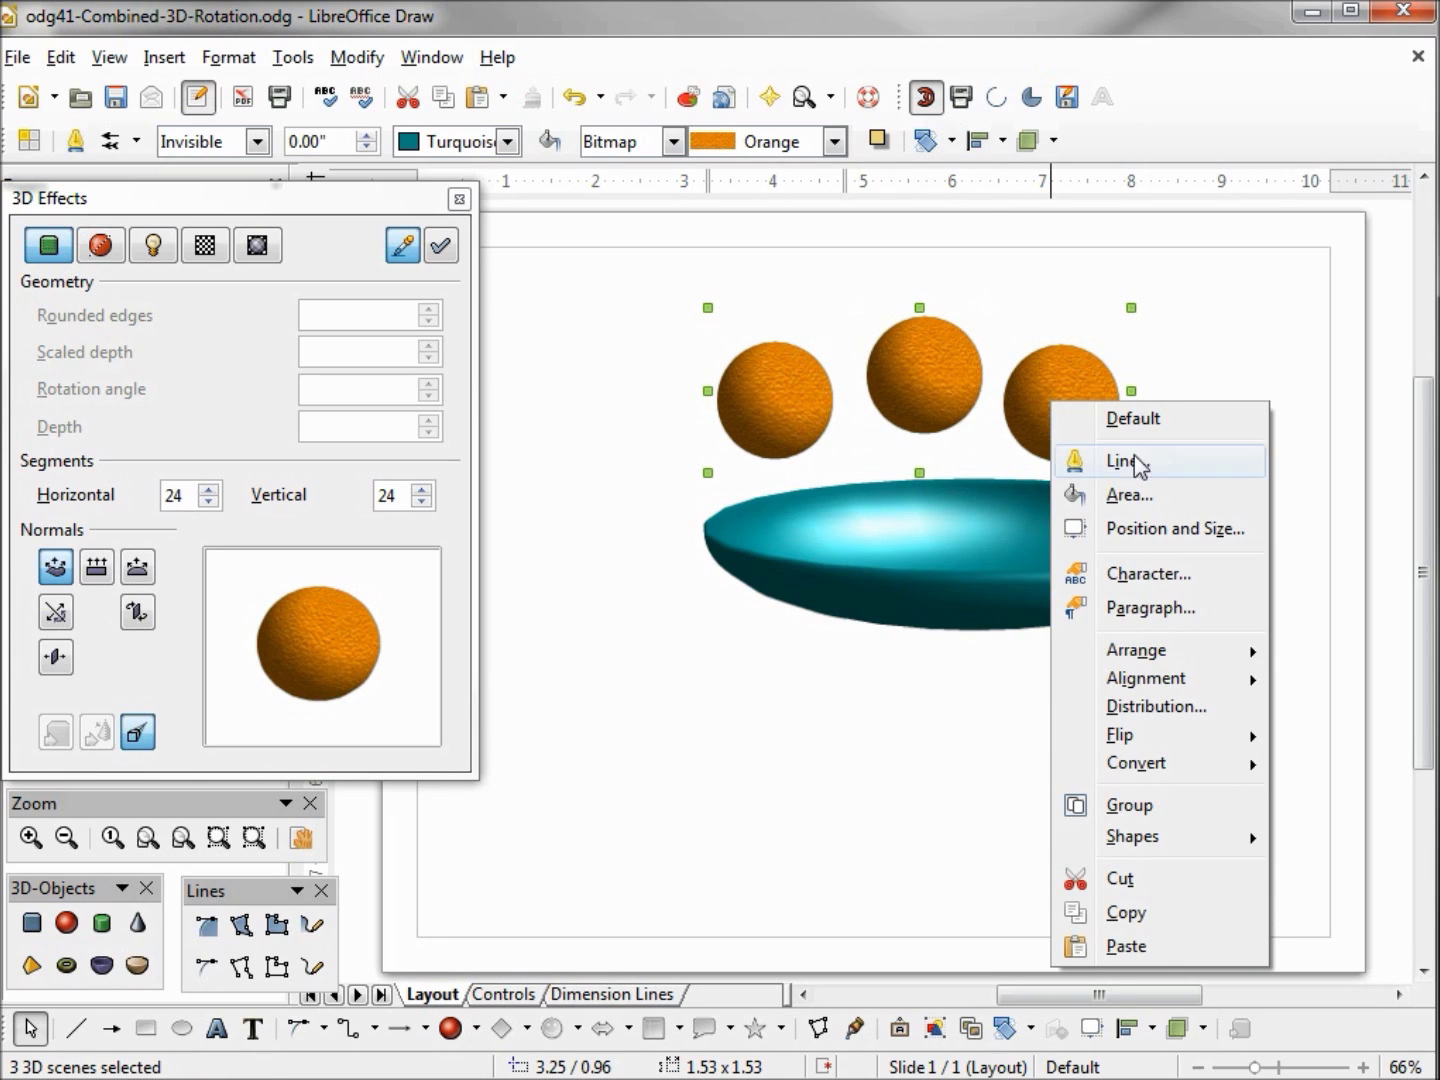
pyautogui.click(1142, 878)
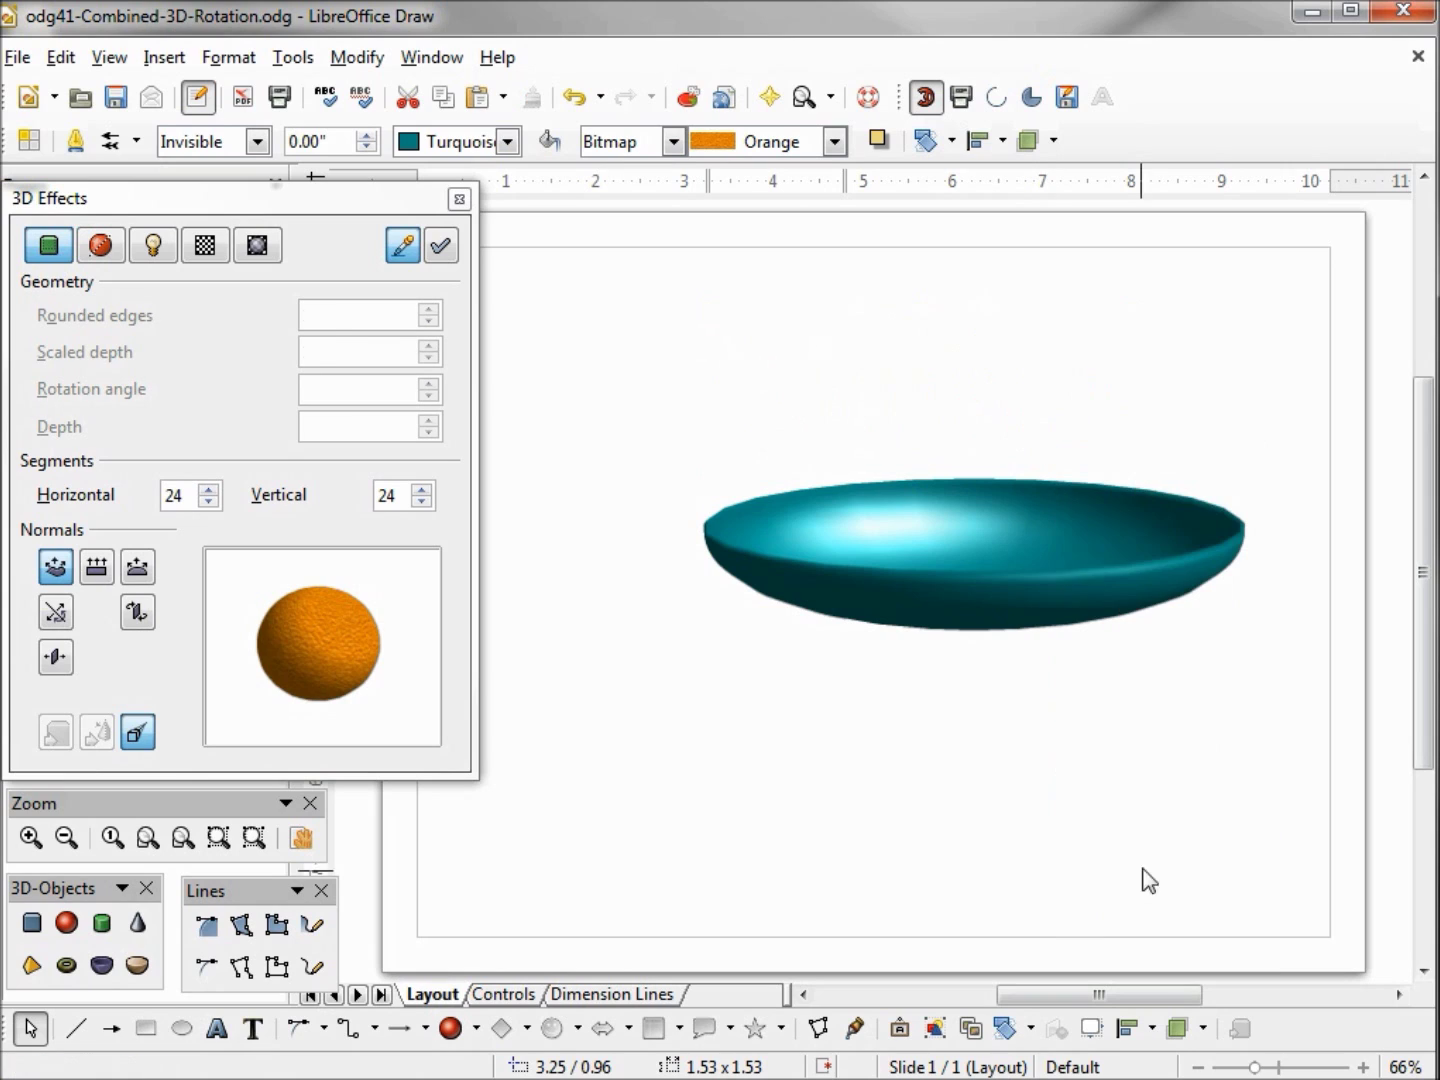
# Enter the bowl's 3D scene group and paste the spheres inside it
pyautogui.click(949, 541)
pyautogui.rightClick(950, 543)
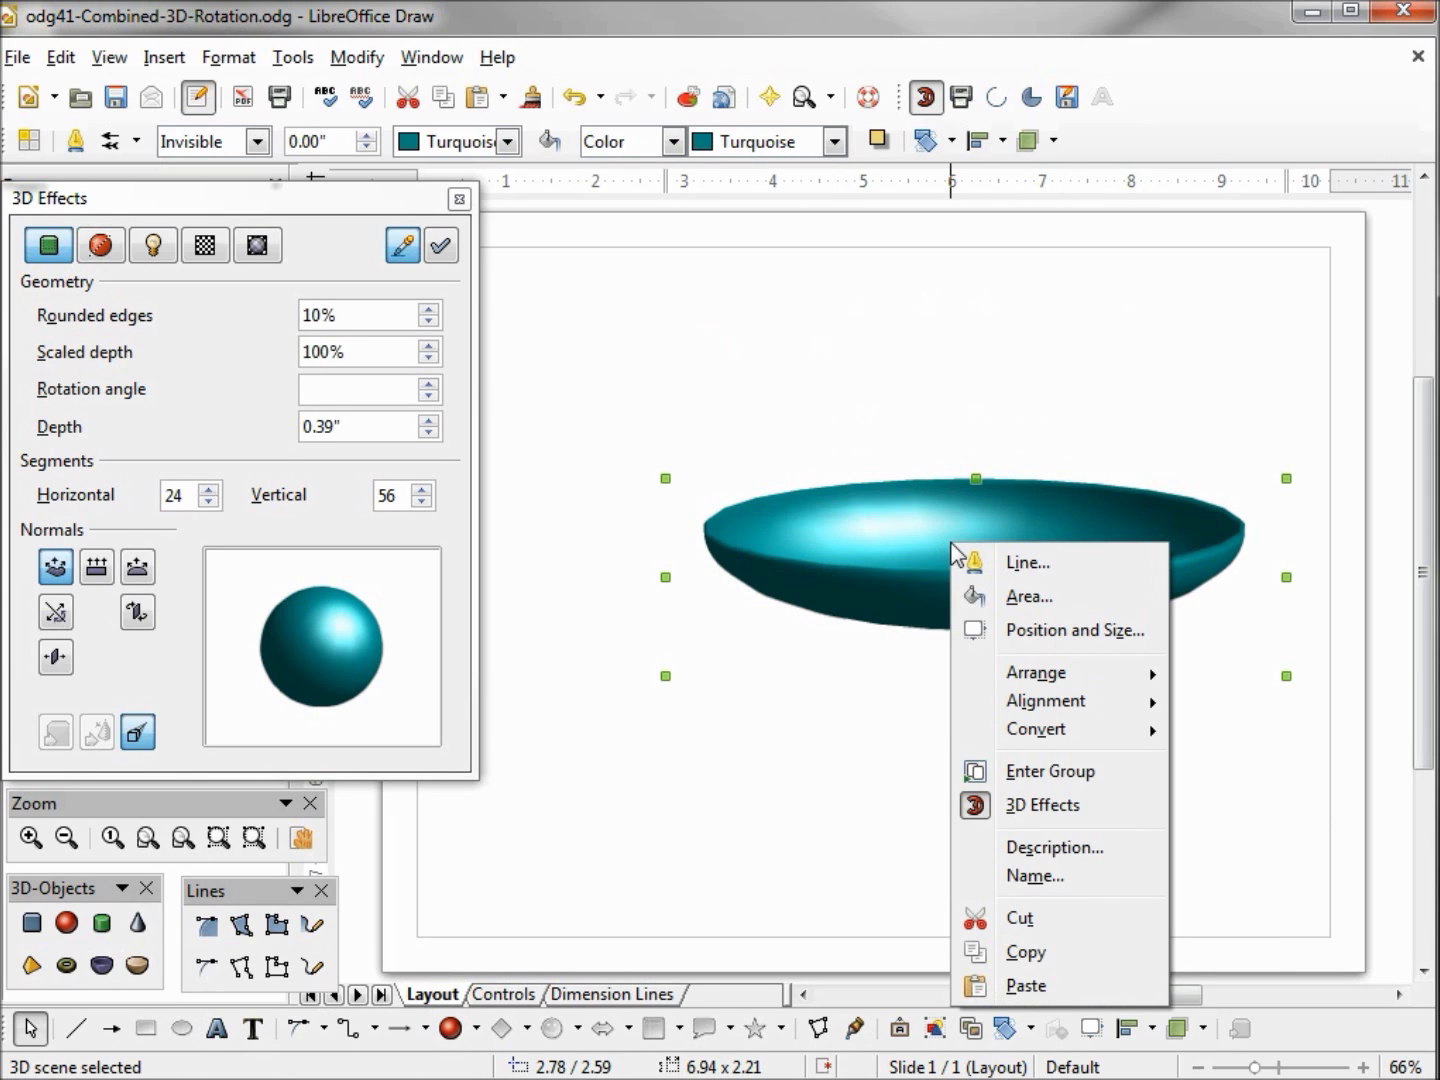
pyautogui.click(1068, 778)
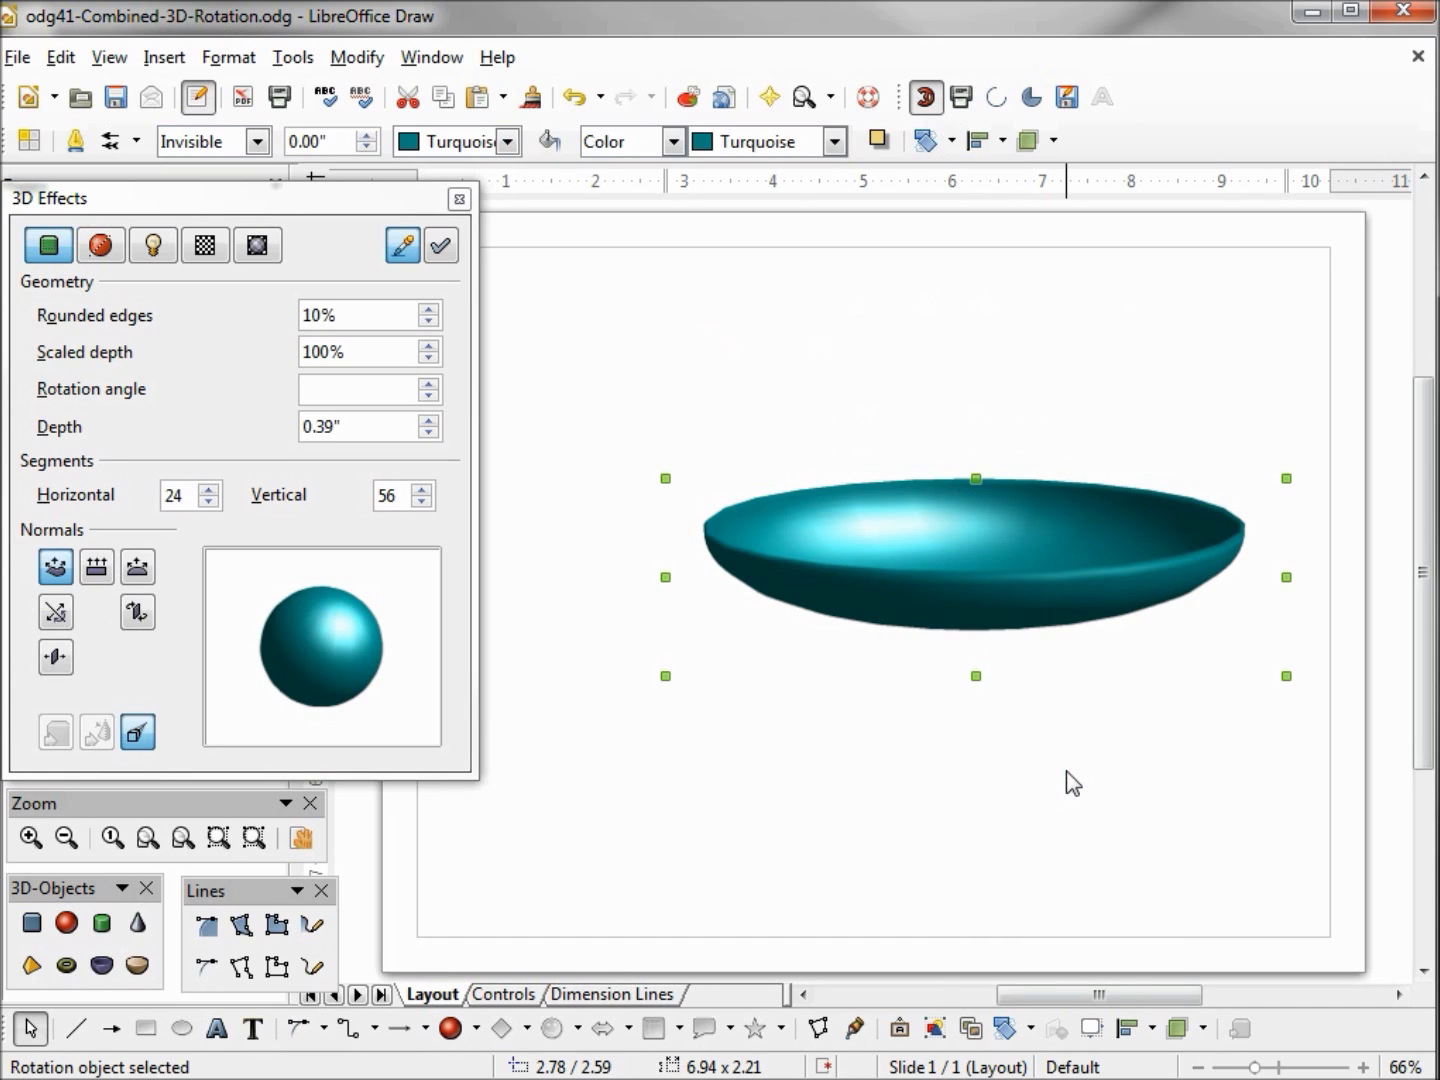
pyautogui.rightClick(977, 591)
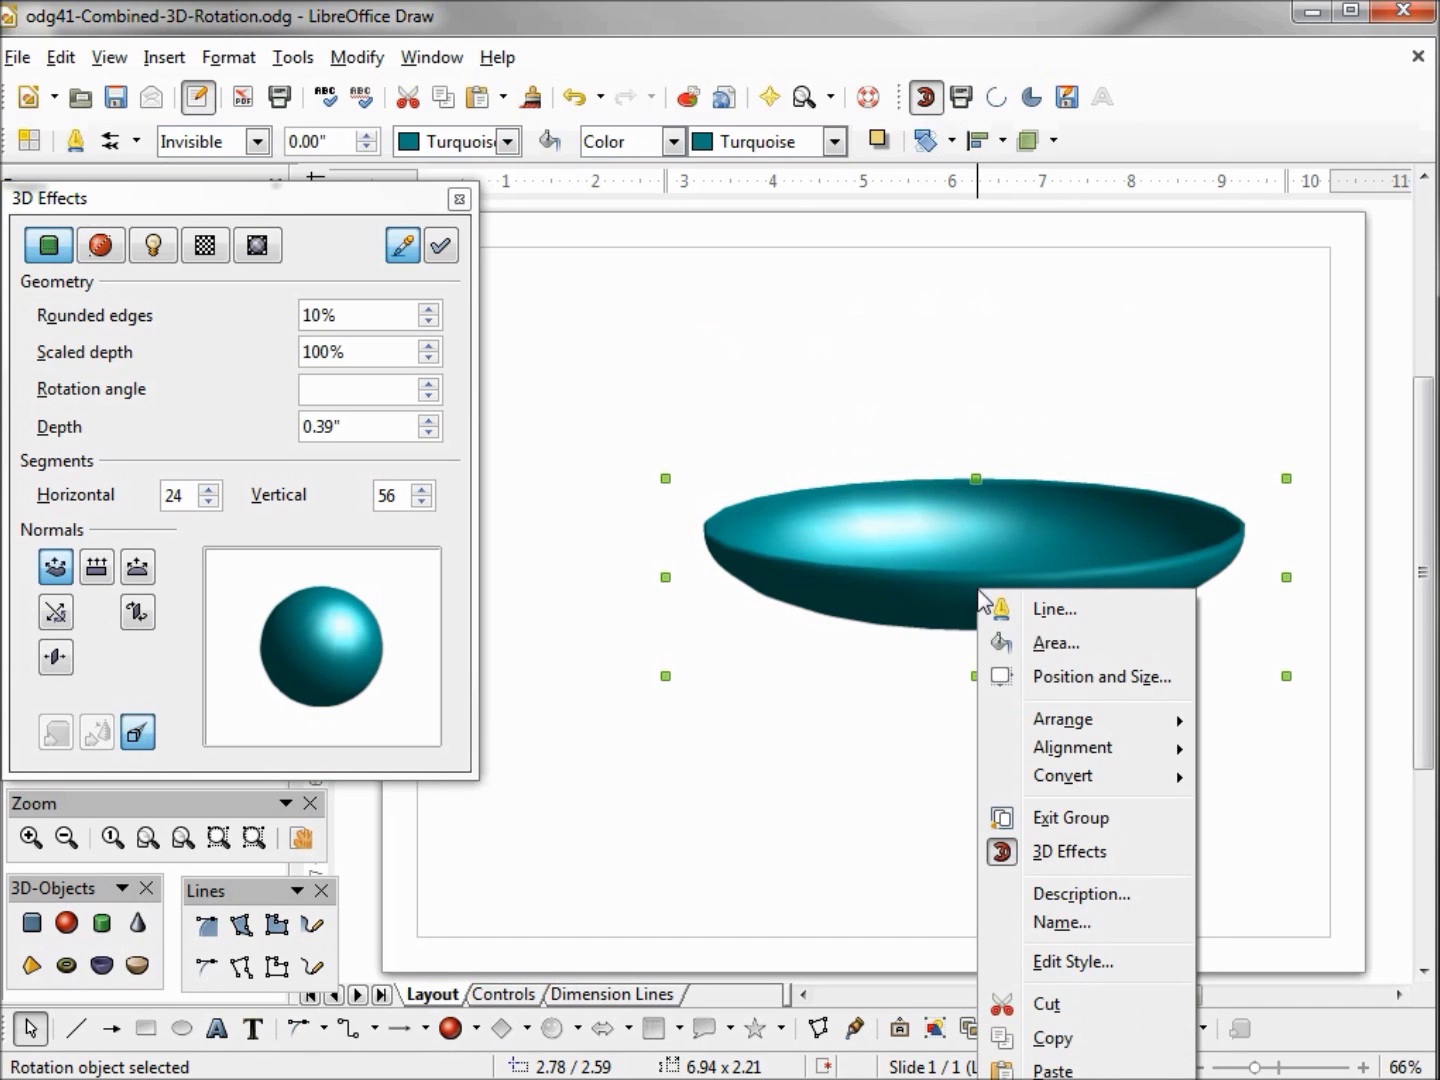
pyautogui.click(1035, 1070)
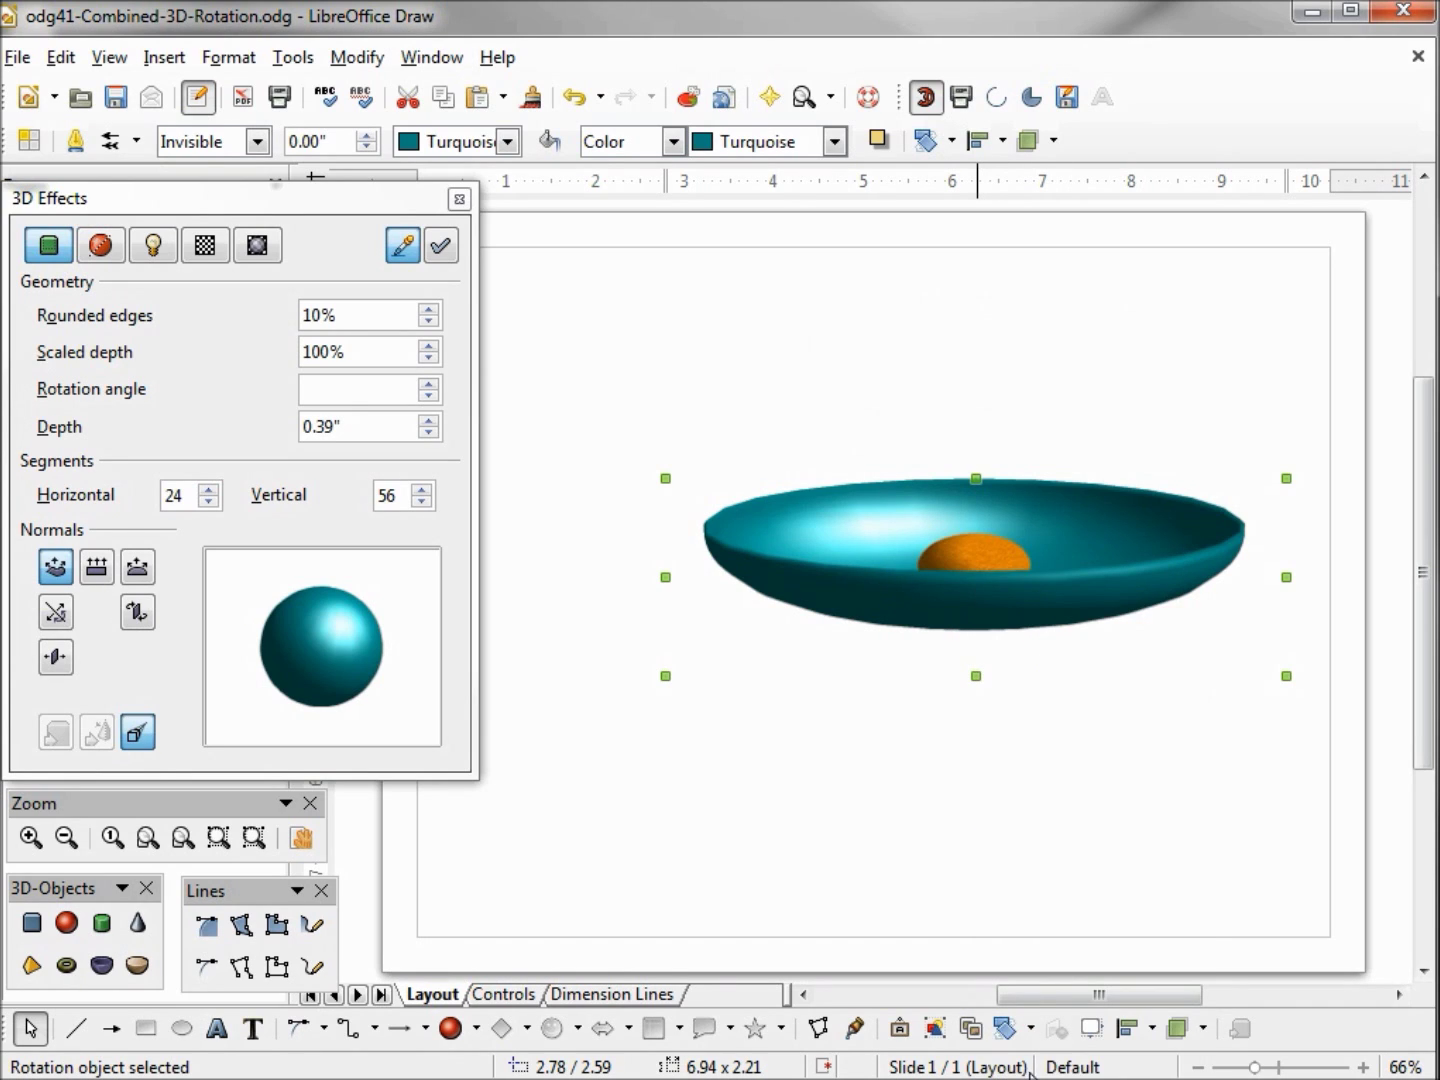
# Move one sphere to the bowl's left and another to its right, then select the bowl
pyautogui.keyDown('ctrl'); pyautogui.click(980, 558); pyautogui.keyUp('ctrl')
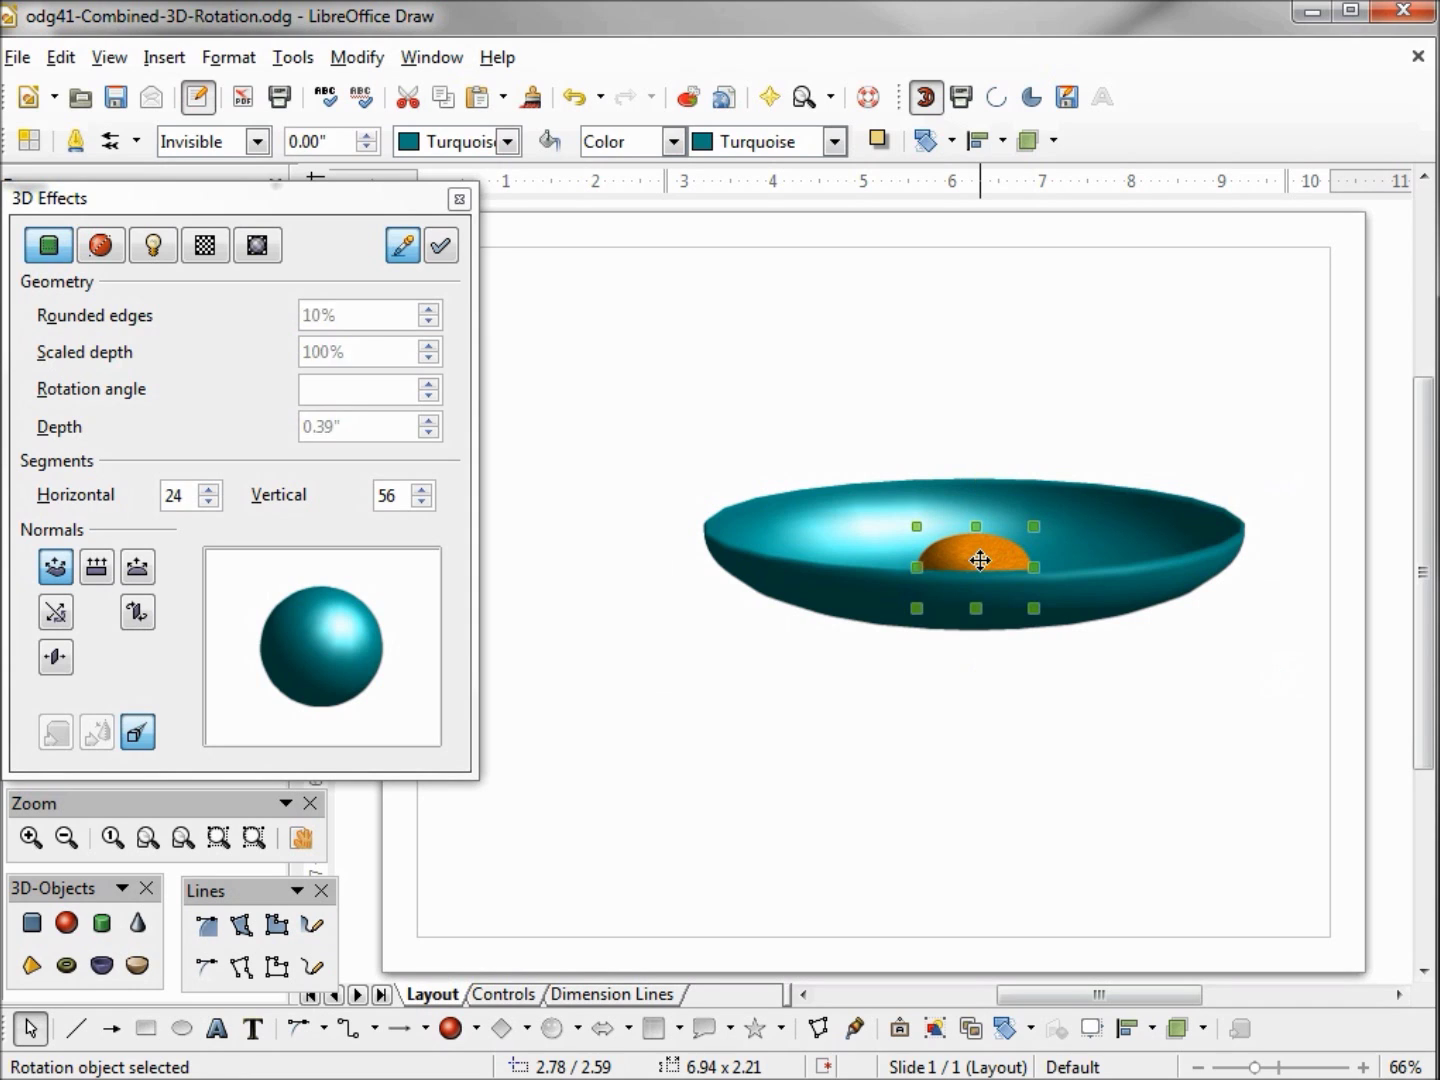
pyautogui.moveTo(983, 551); pyautogui.dragTo(893, 527)
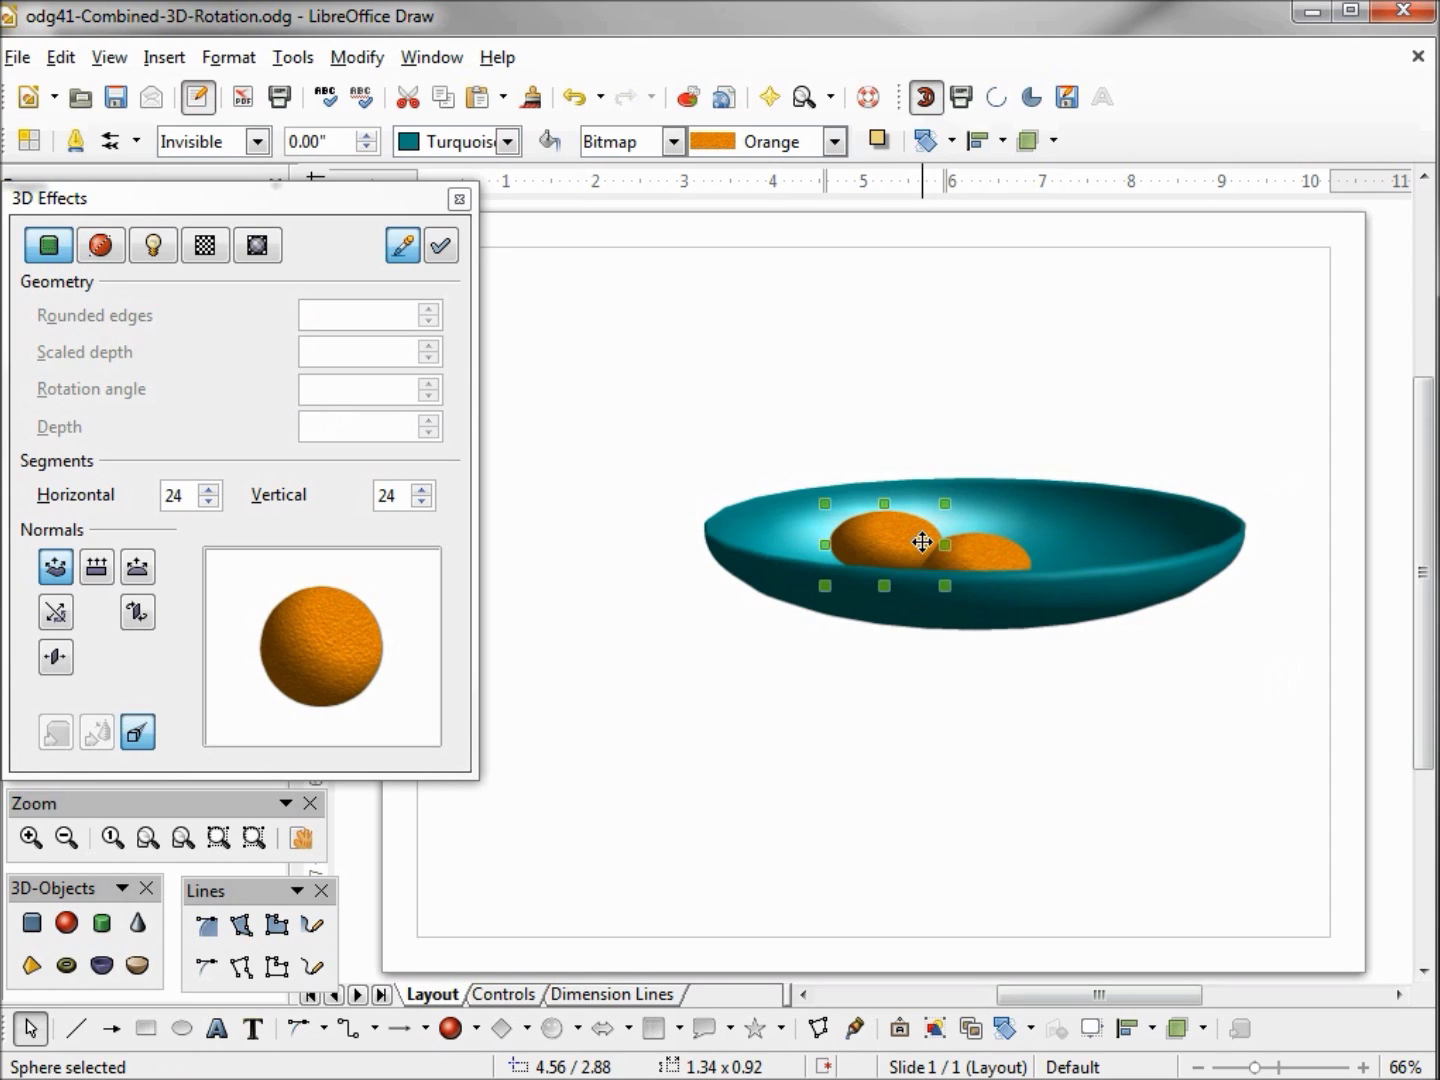
pyautogui.moveTo(979, 554); pyautogui.dragTo(1105, 542)
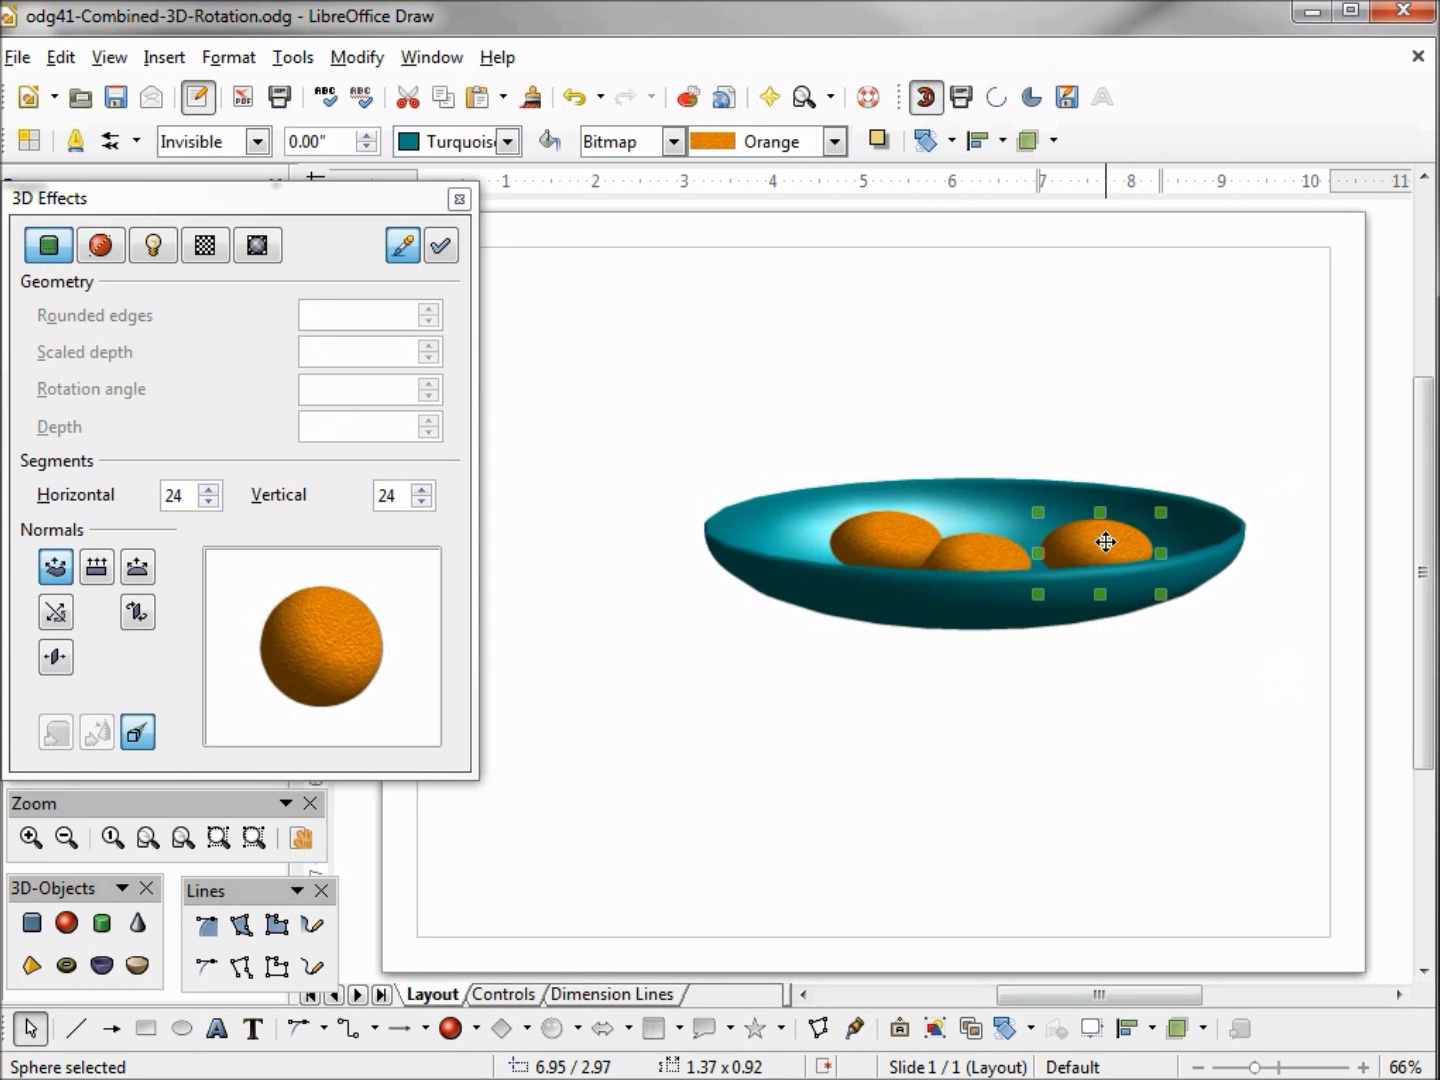
pyautogui.click(788, 499)
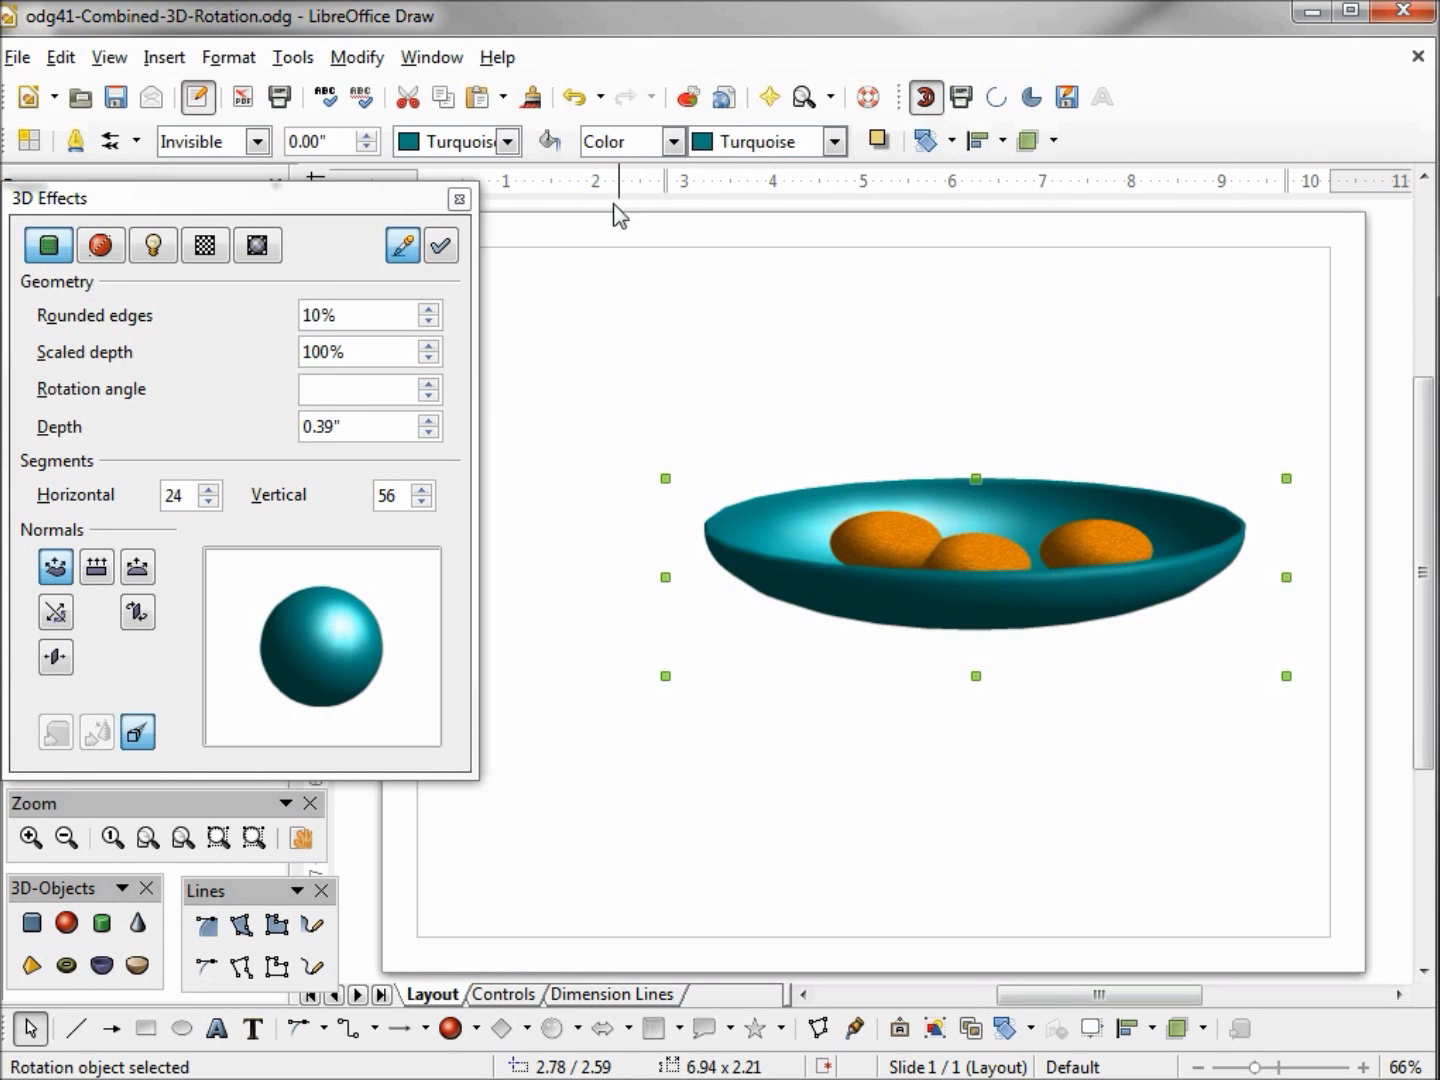
# Set the bowl's area transparency to 50% in the Area dialog
pyautogui.click(551, 143)
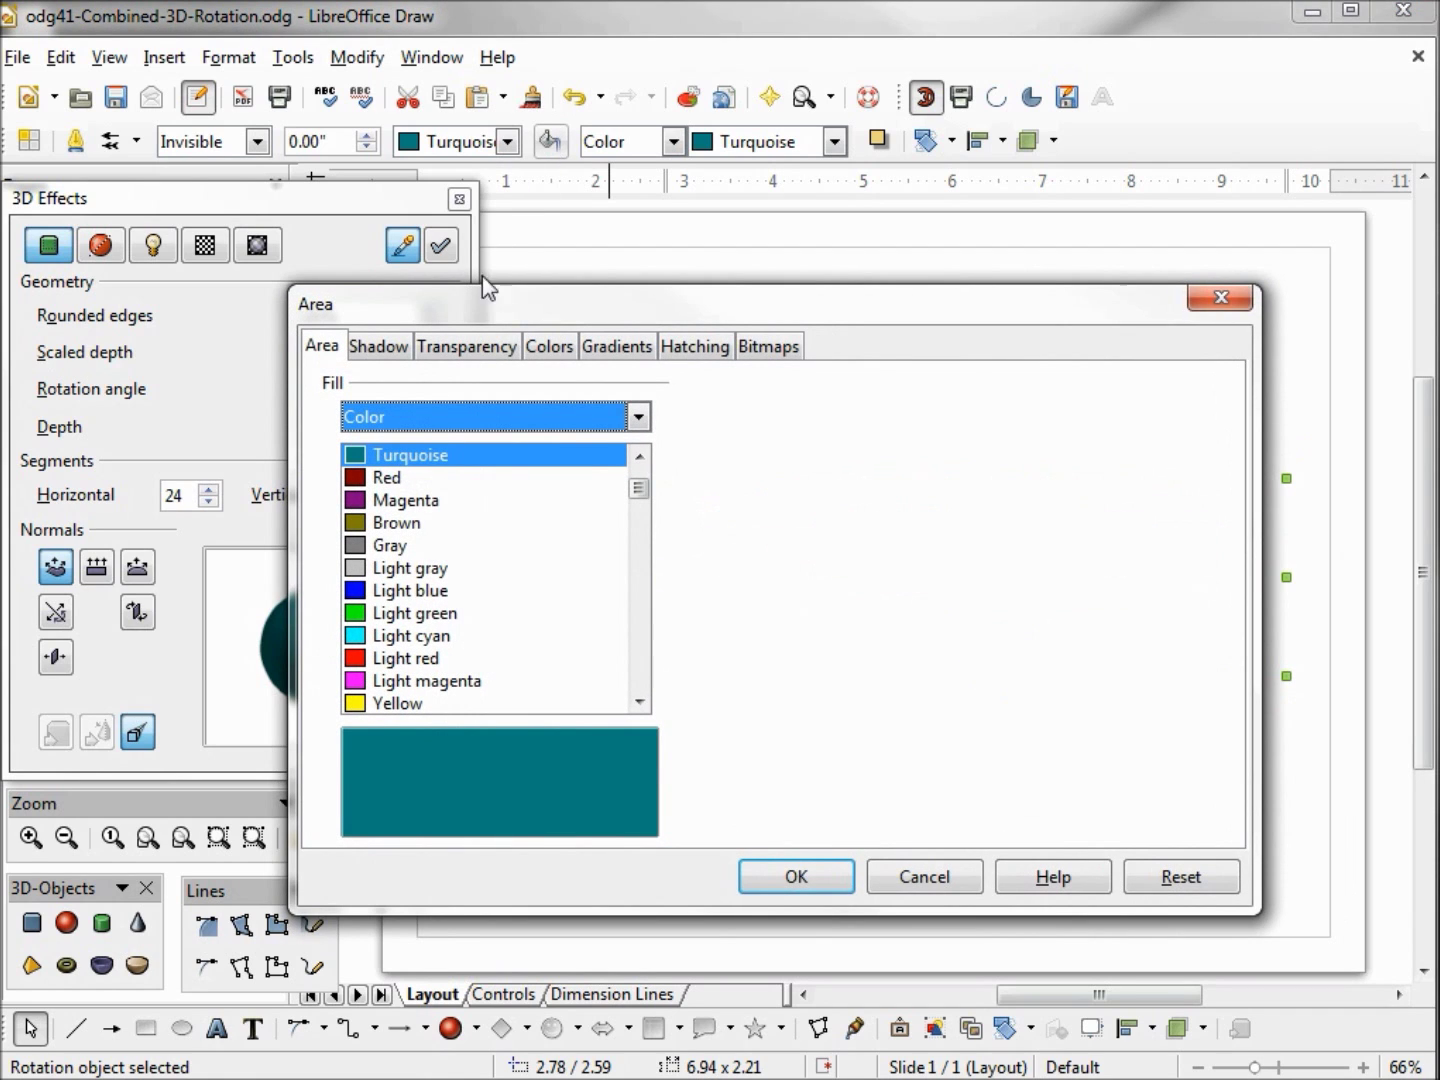
pyautogui.click(464, 350)
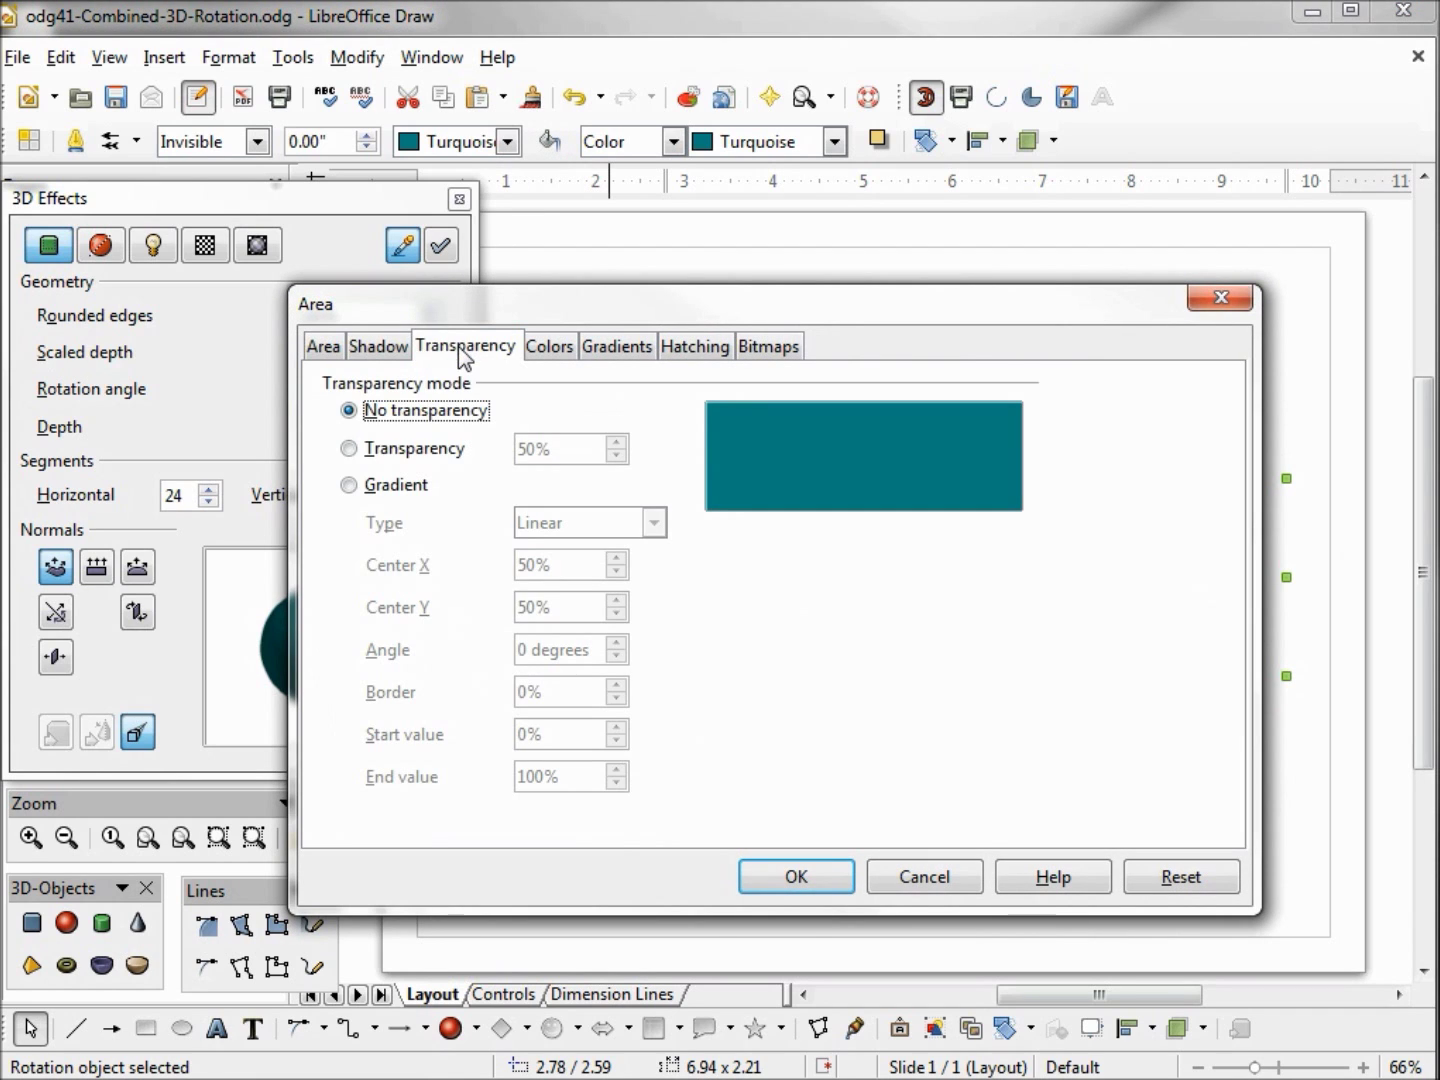
pyautogui.click(350, 449)
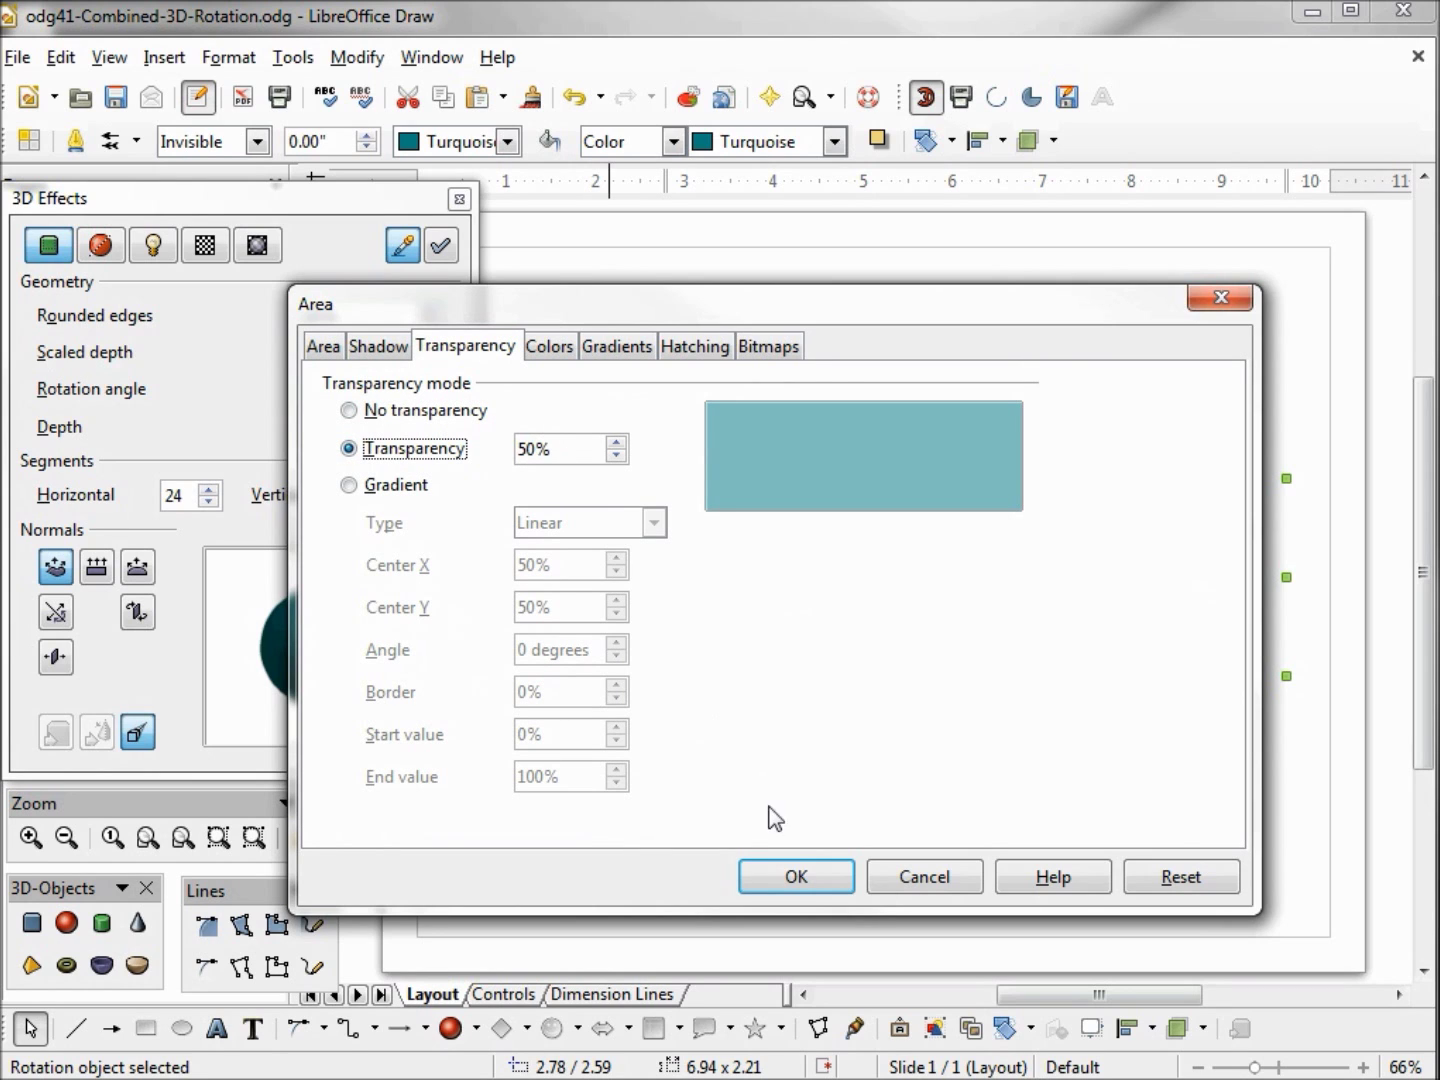
pyautogui.click(815, 876)
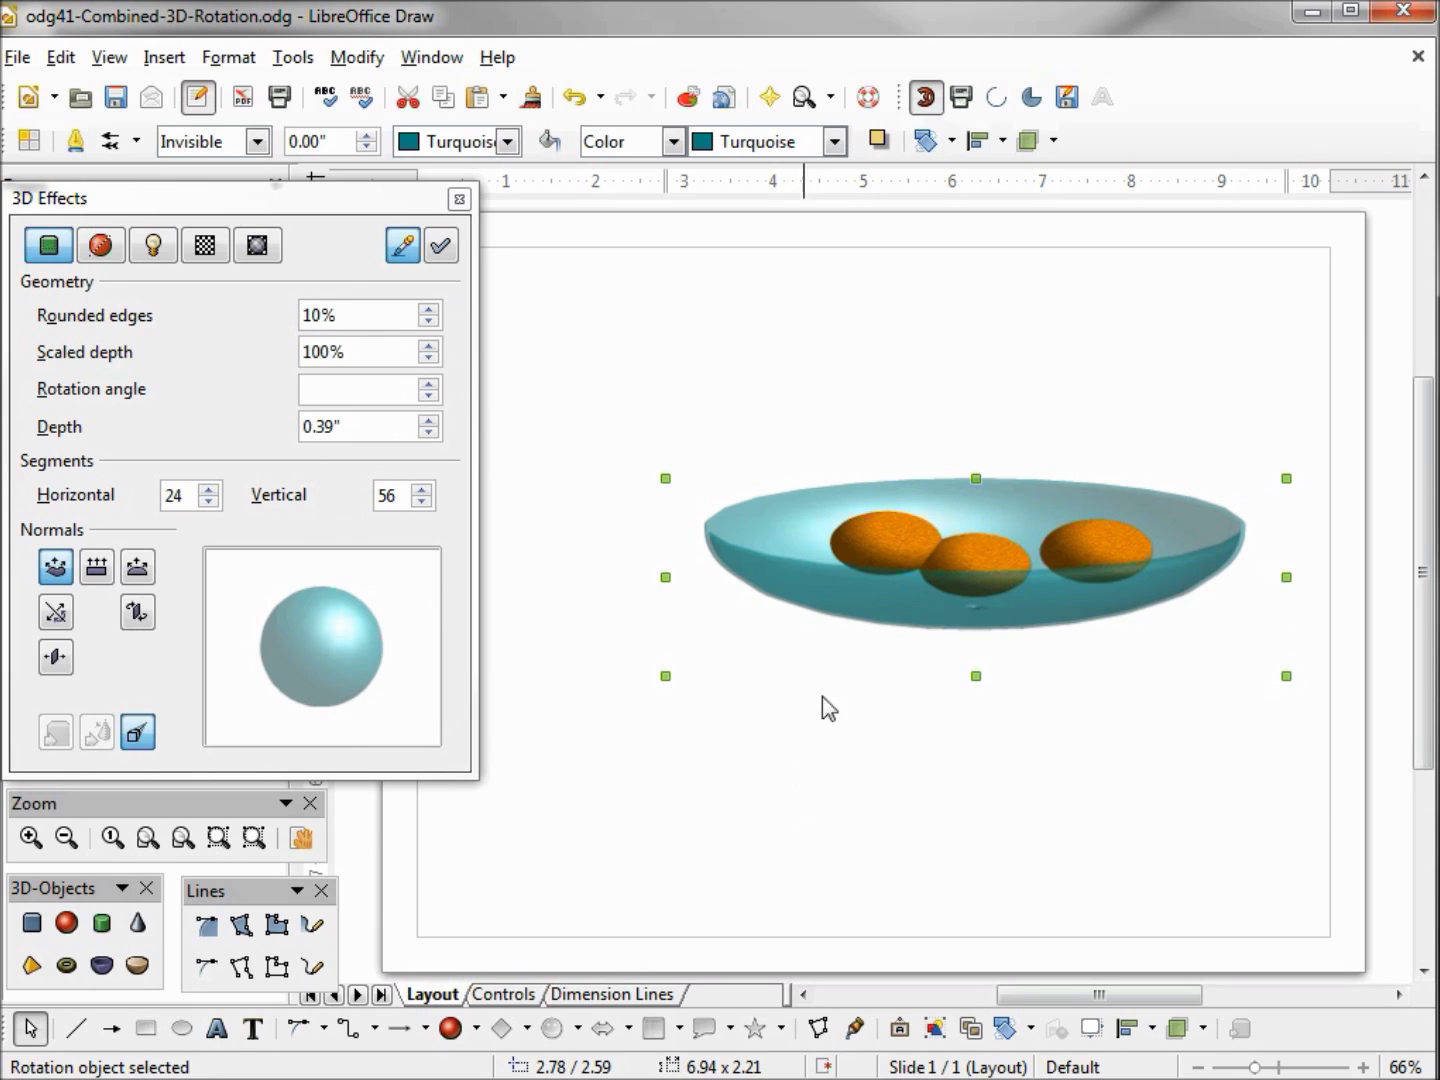
# Enlarge the middle orange sphere and reposition the left one
pyautogui.keyDown('ctrl'); pyautogui.click(885, 606); pyautogui.keyUp('ctrl')
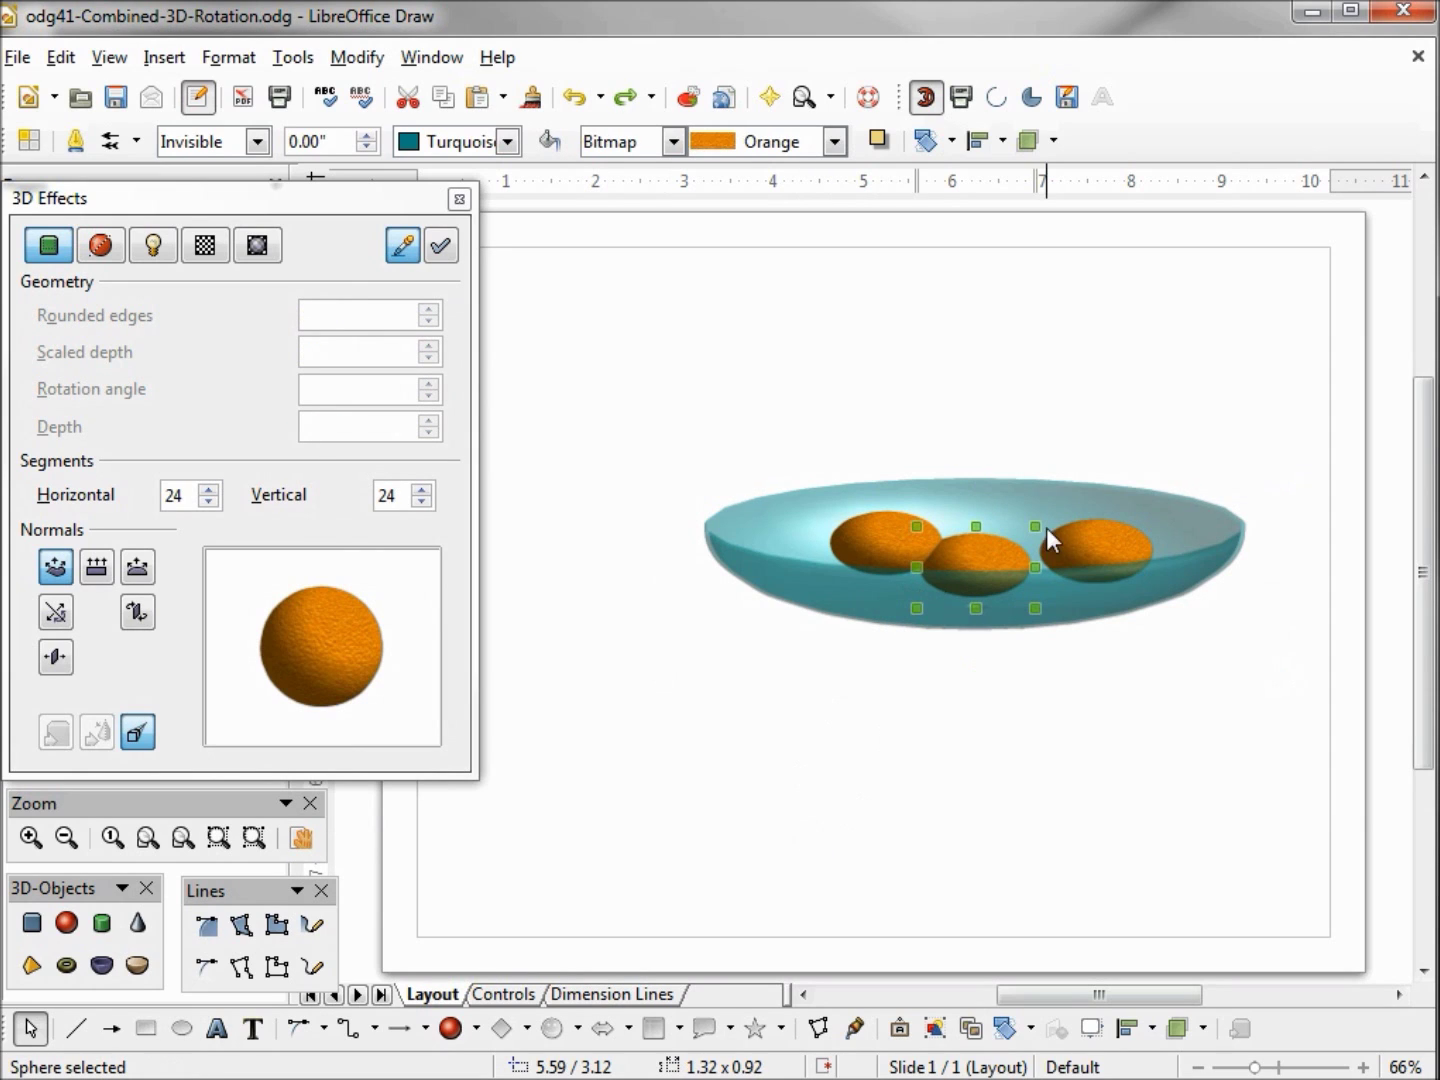
pyautogui.moveTo(1034, 534); pyautogui.dragTo(1072, 466)
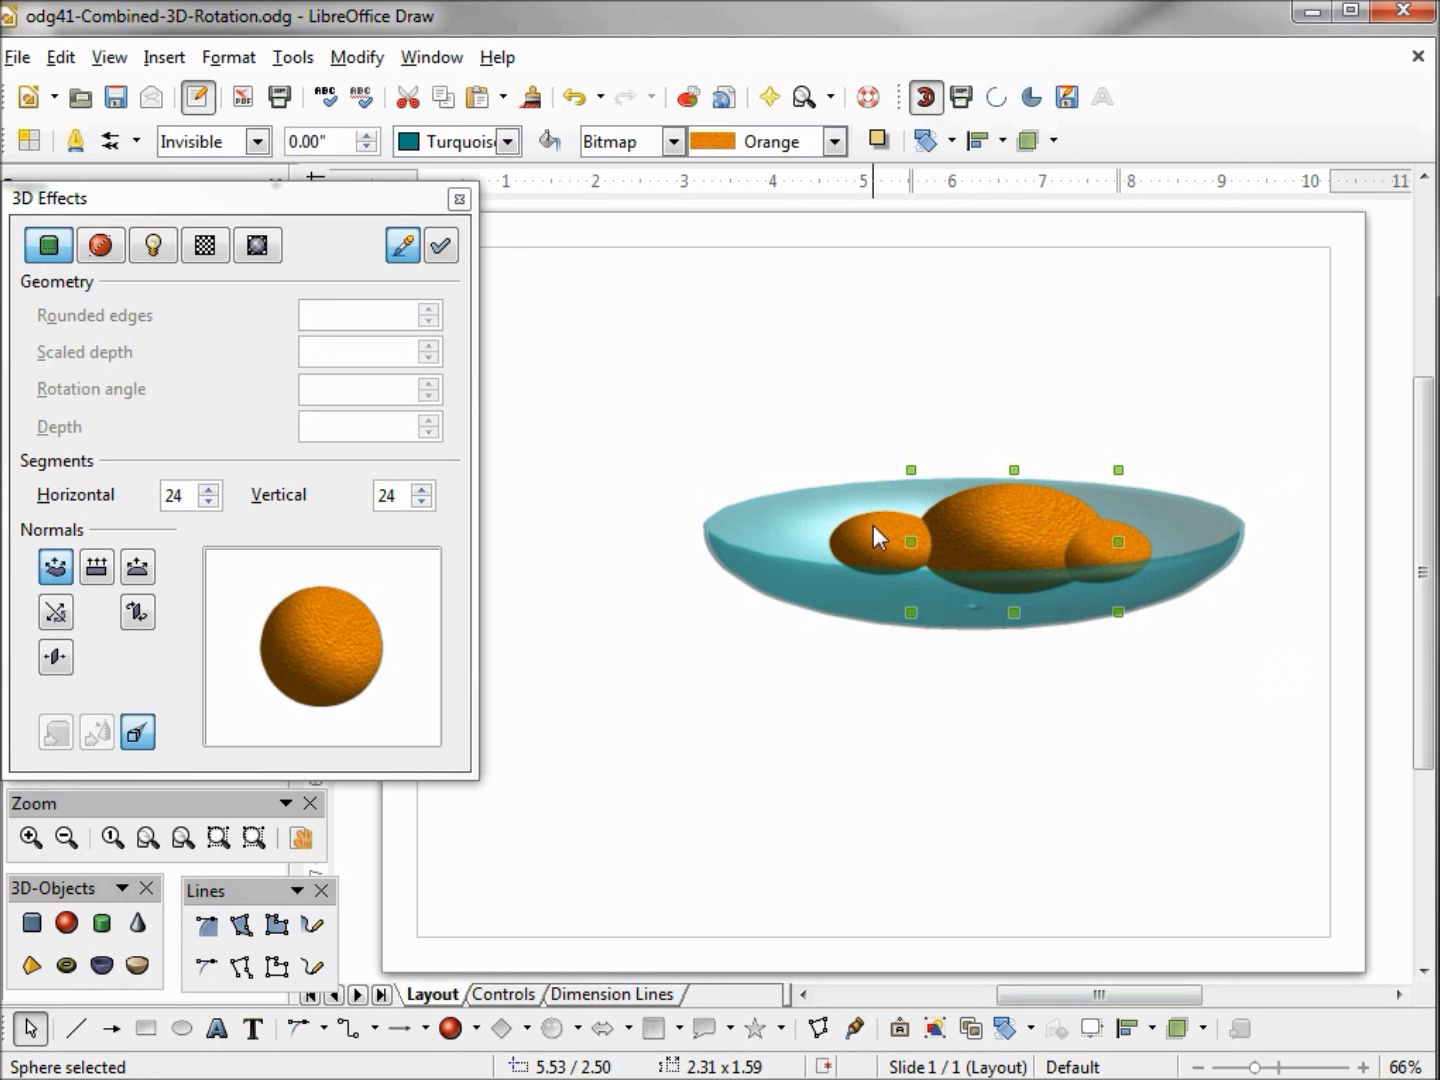
pyautogui.click(995, 509)
pyautogui.click(995, 508)
pyautogui.press('Tab')
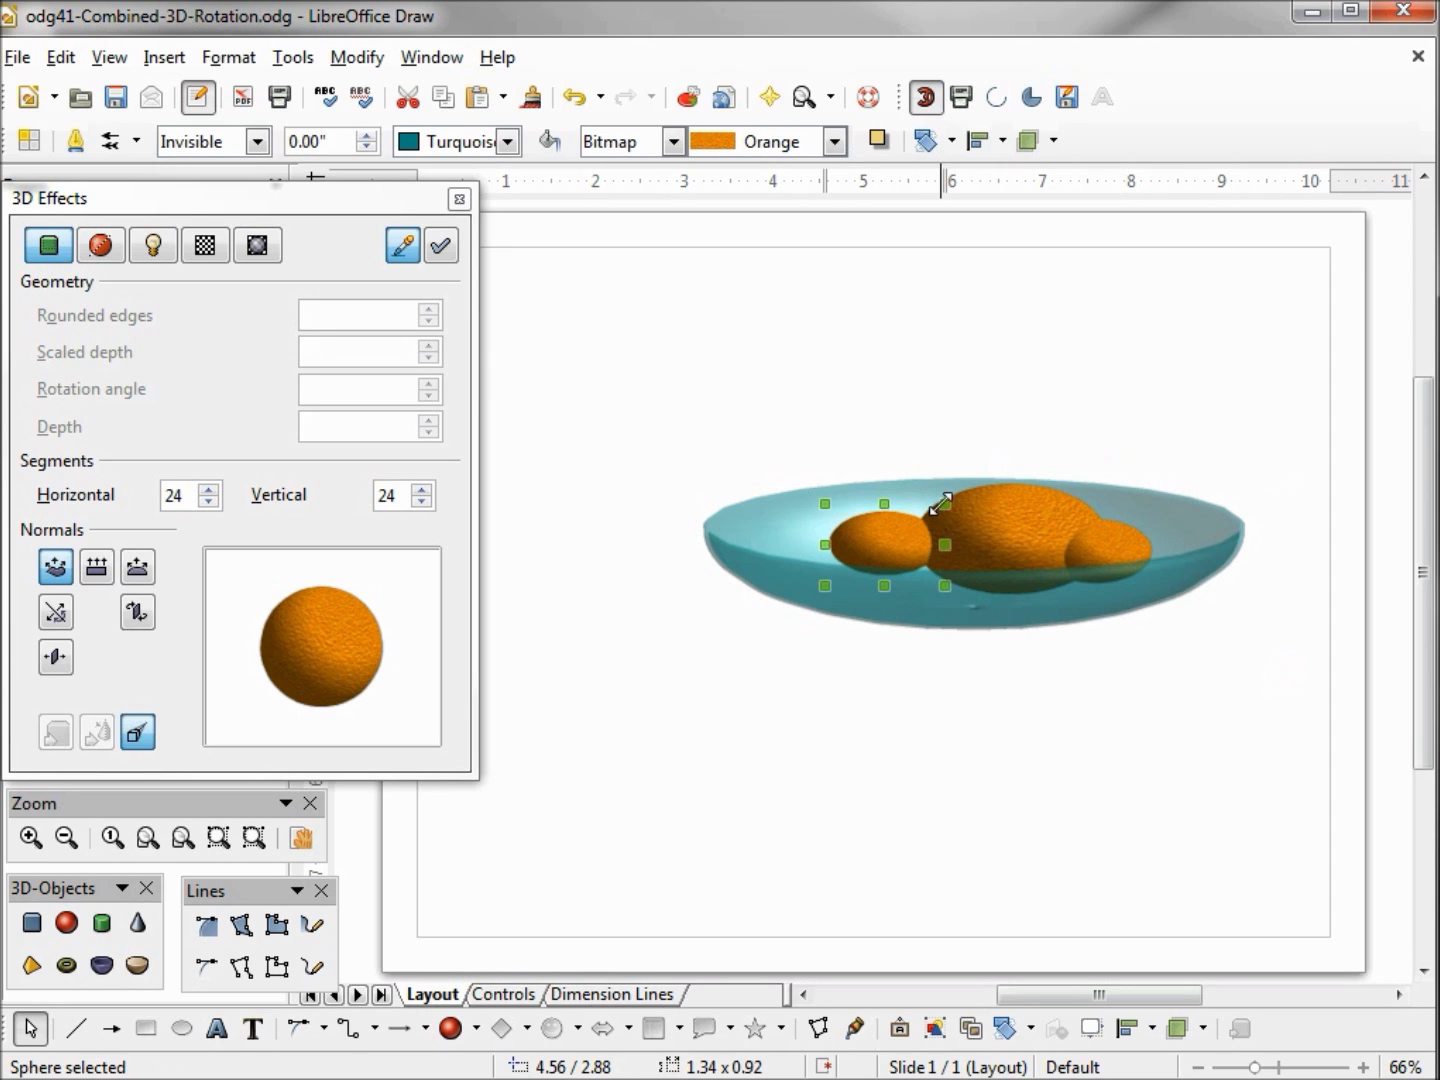
pyautogui.moveTo(935, 504); pyautogui.dragTo(1004, 451)
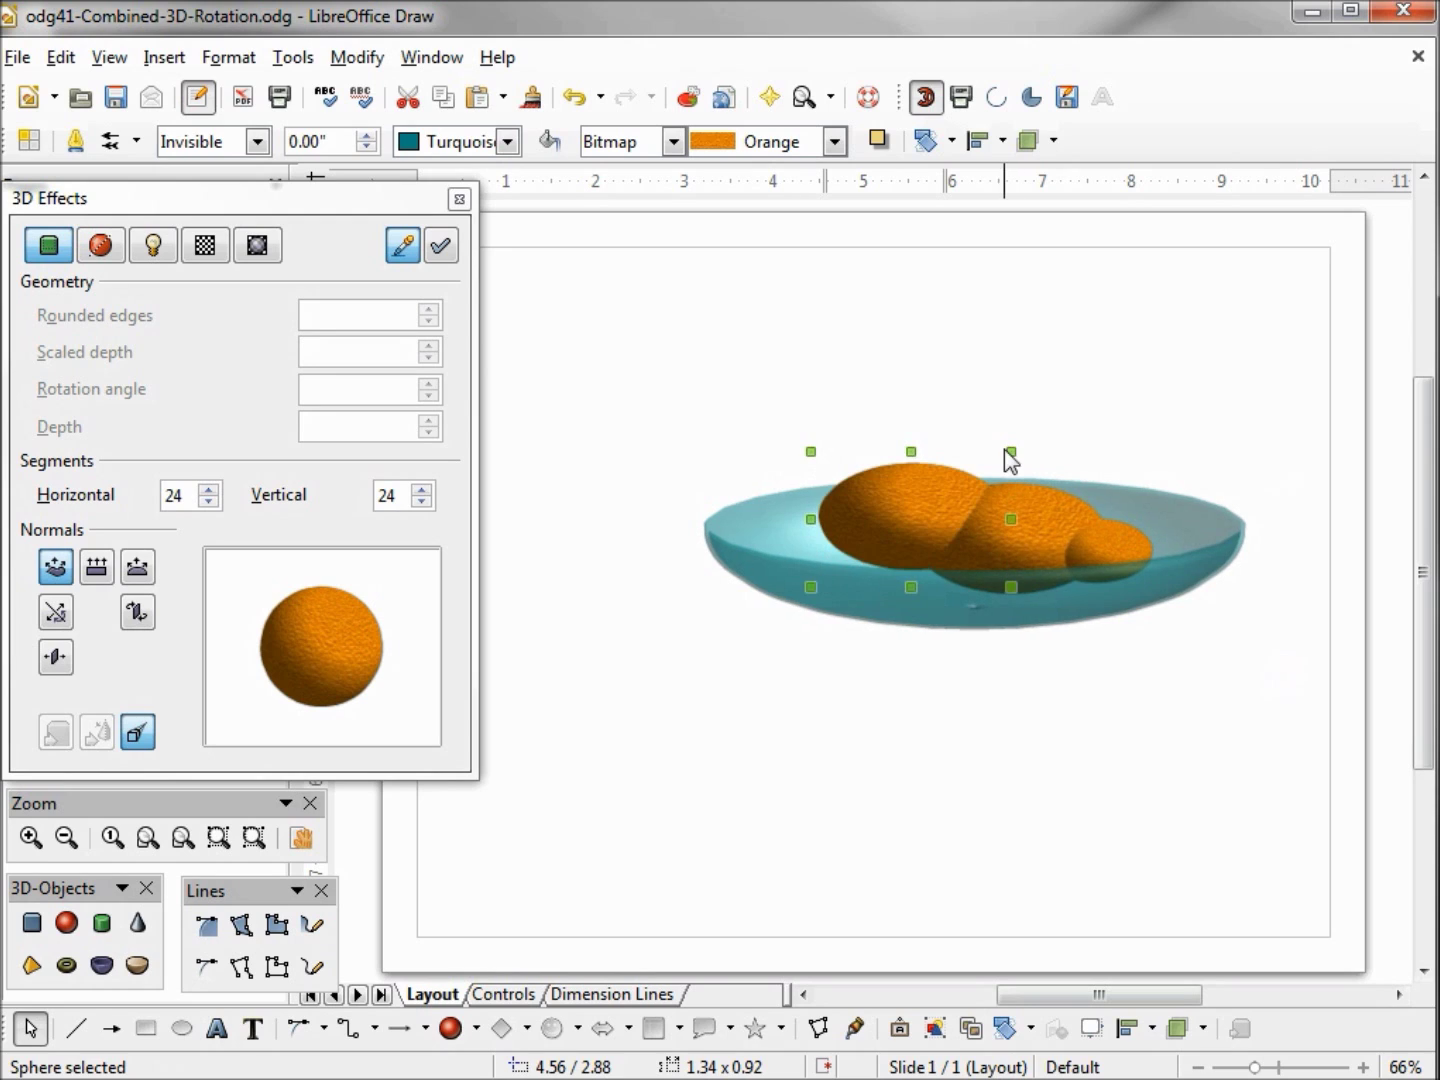
pyautogui.moveTo(905, 498); pyautogui.dragTo(870, 515)
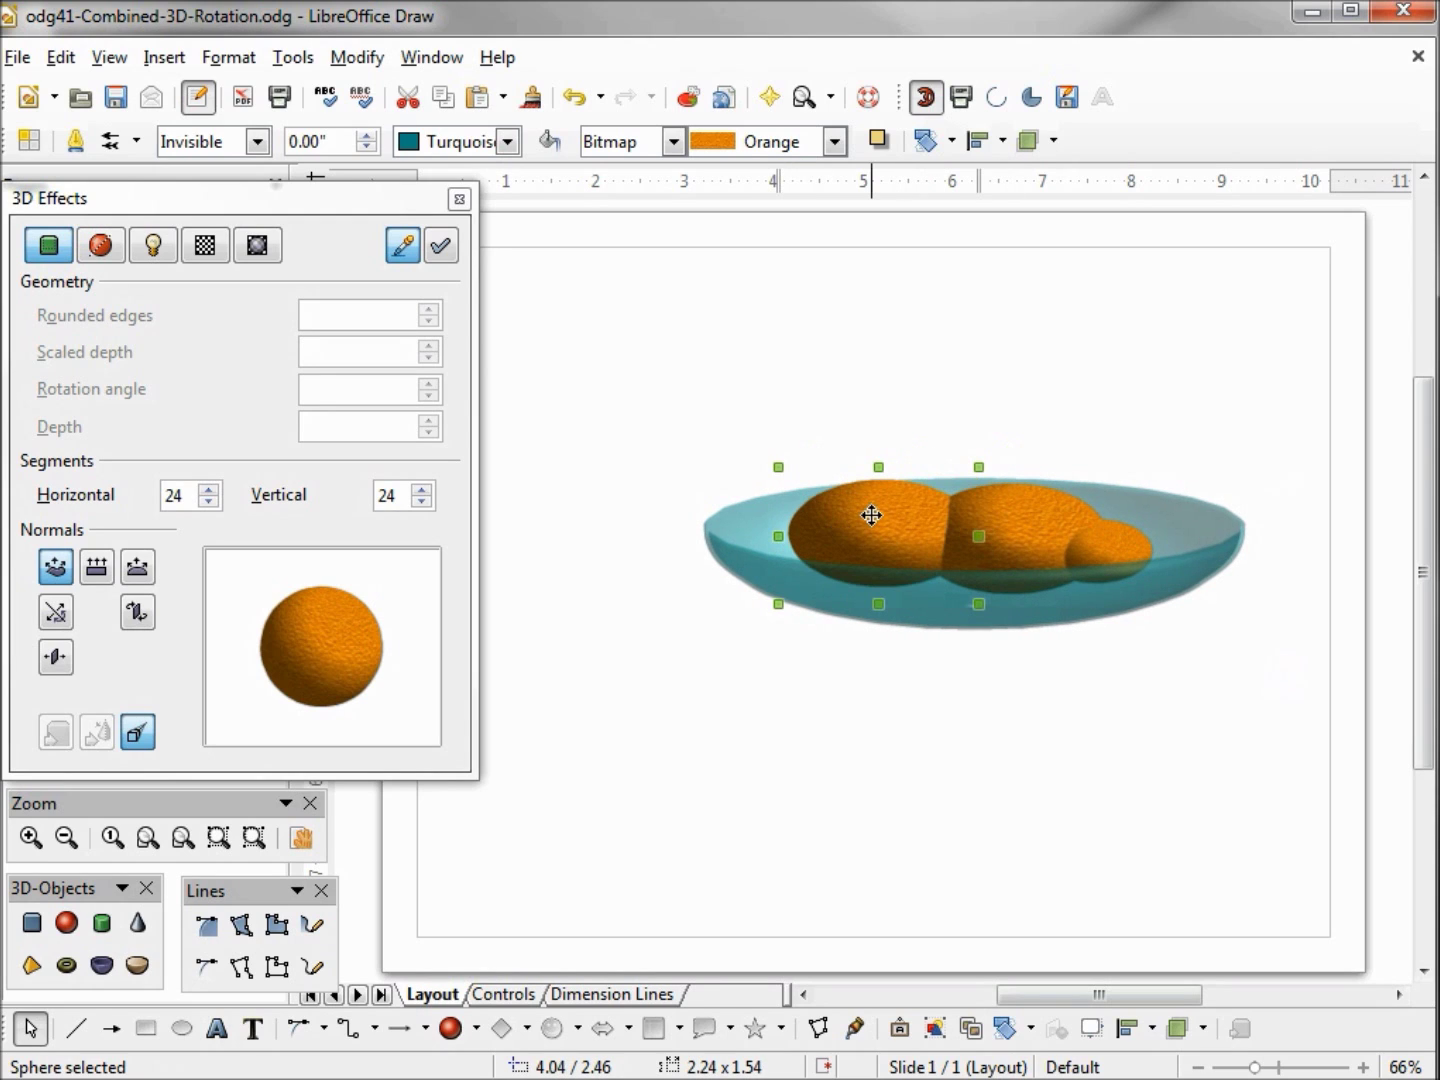
# Enlarge the small right sphere to match the other two
pyautogui.click(1121, 547)
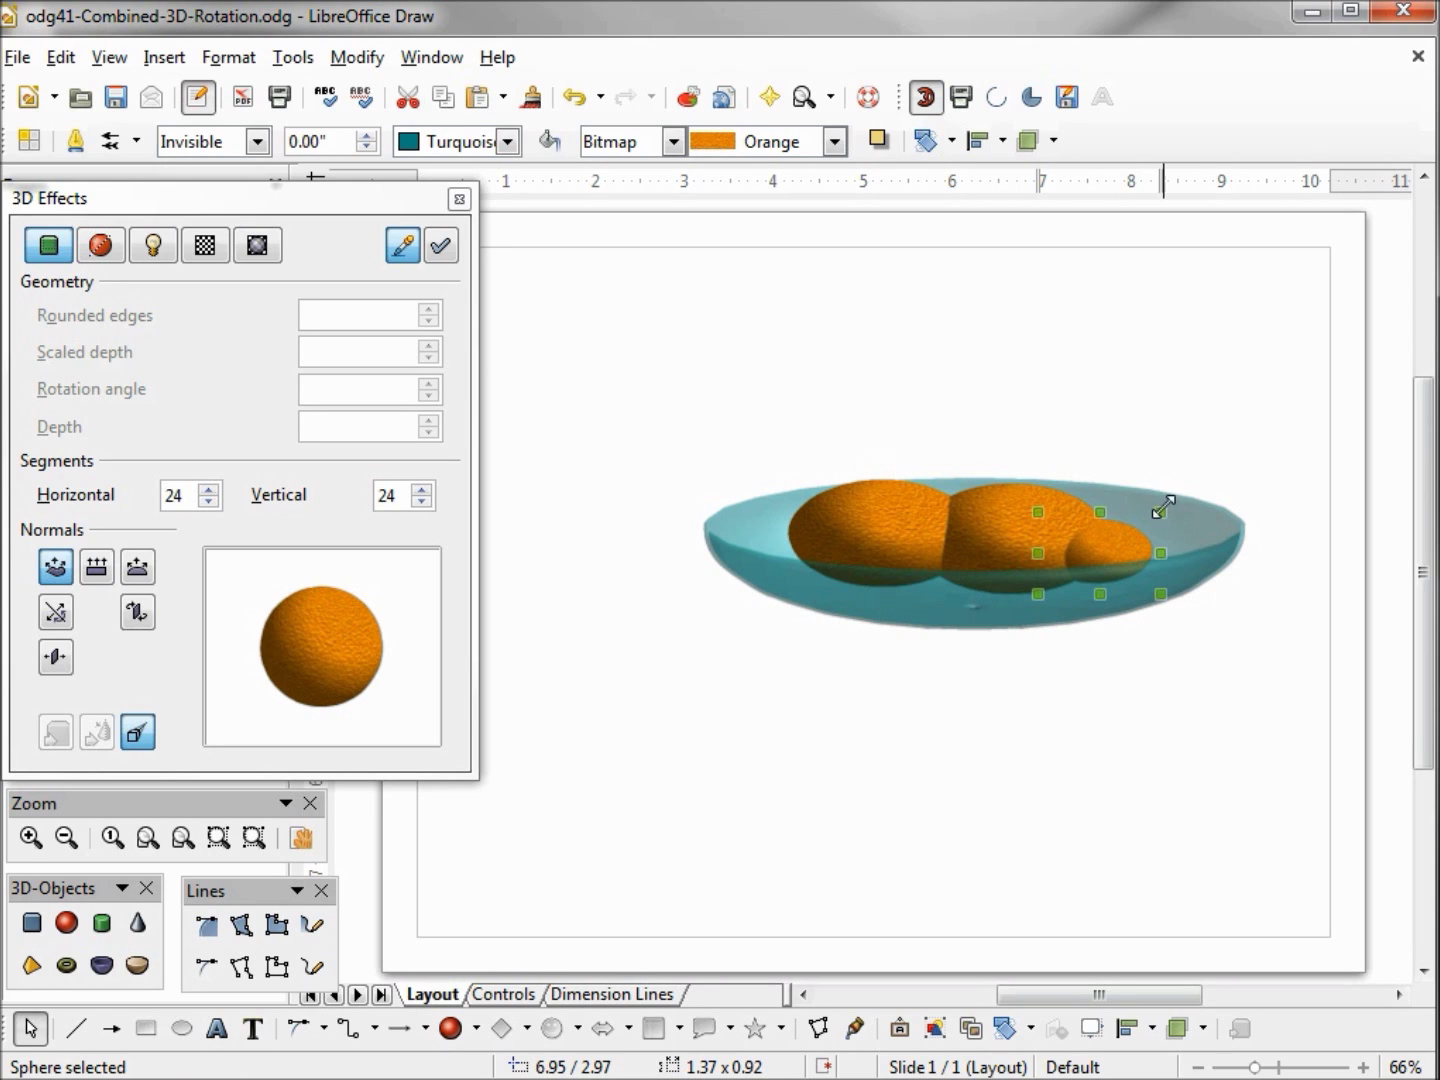
pyautogui.moveTo(1163, 510); pyautogui.dragTo(1216, 484)
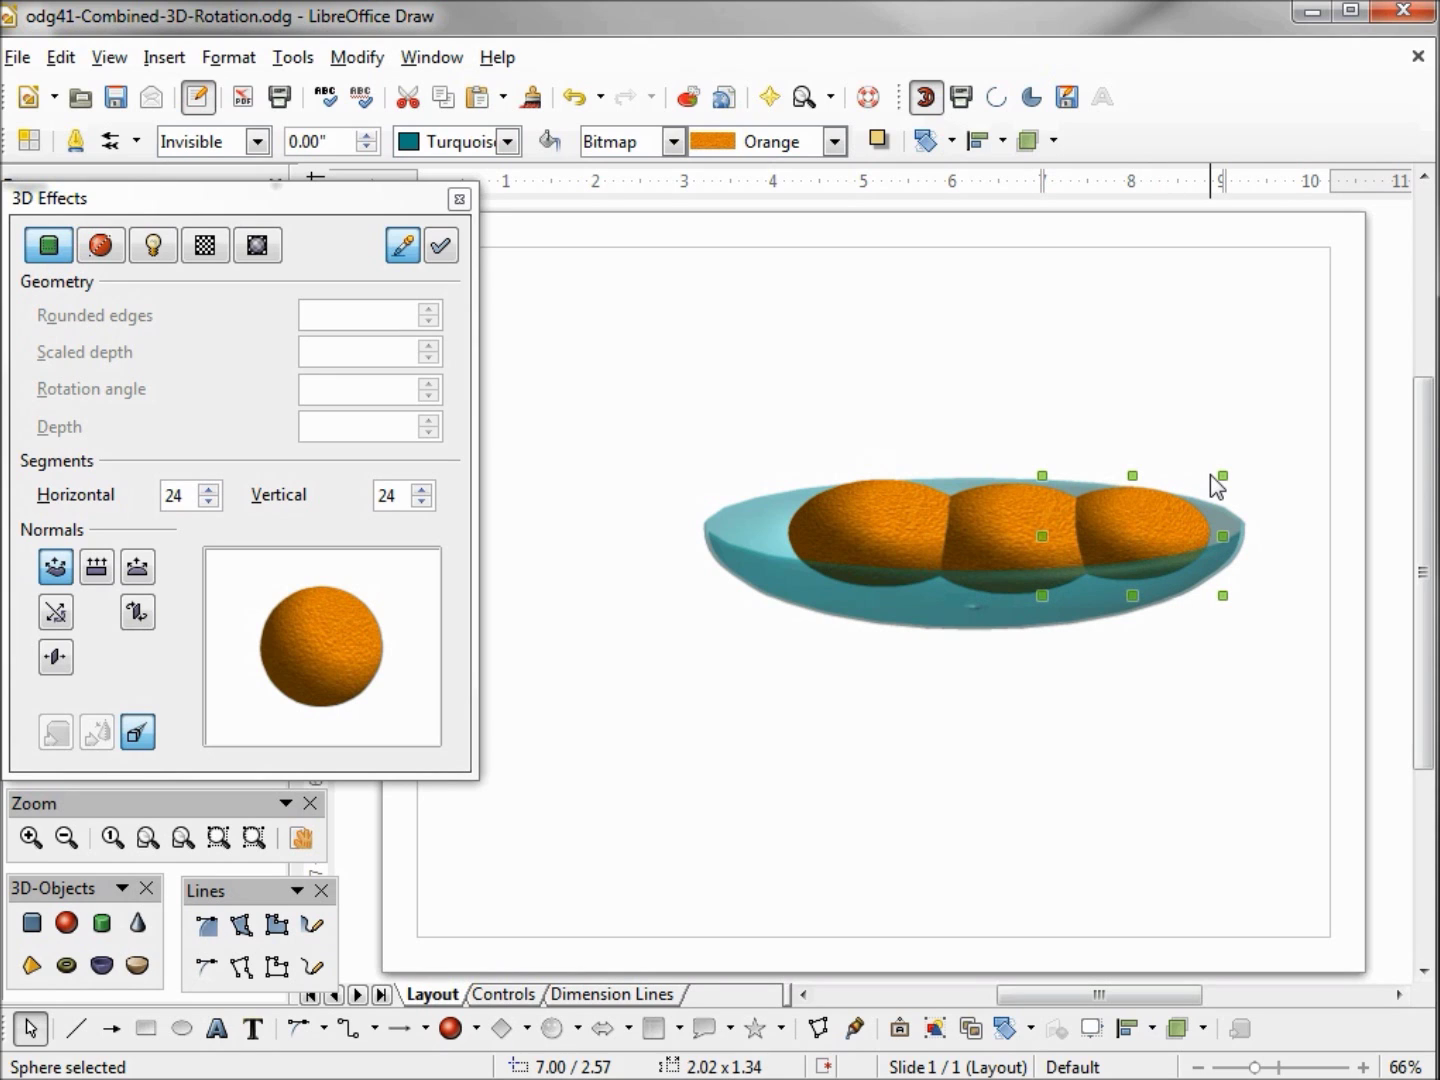
pyautogui.rightClick(962, 589)
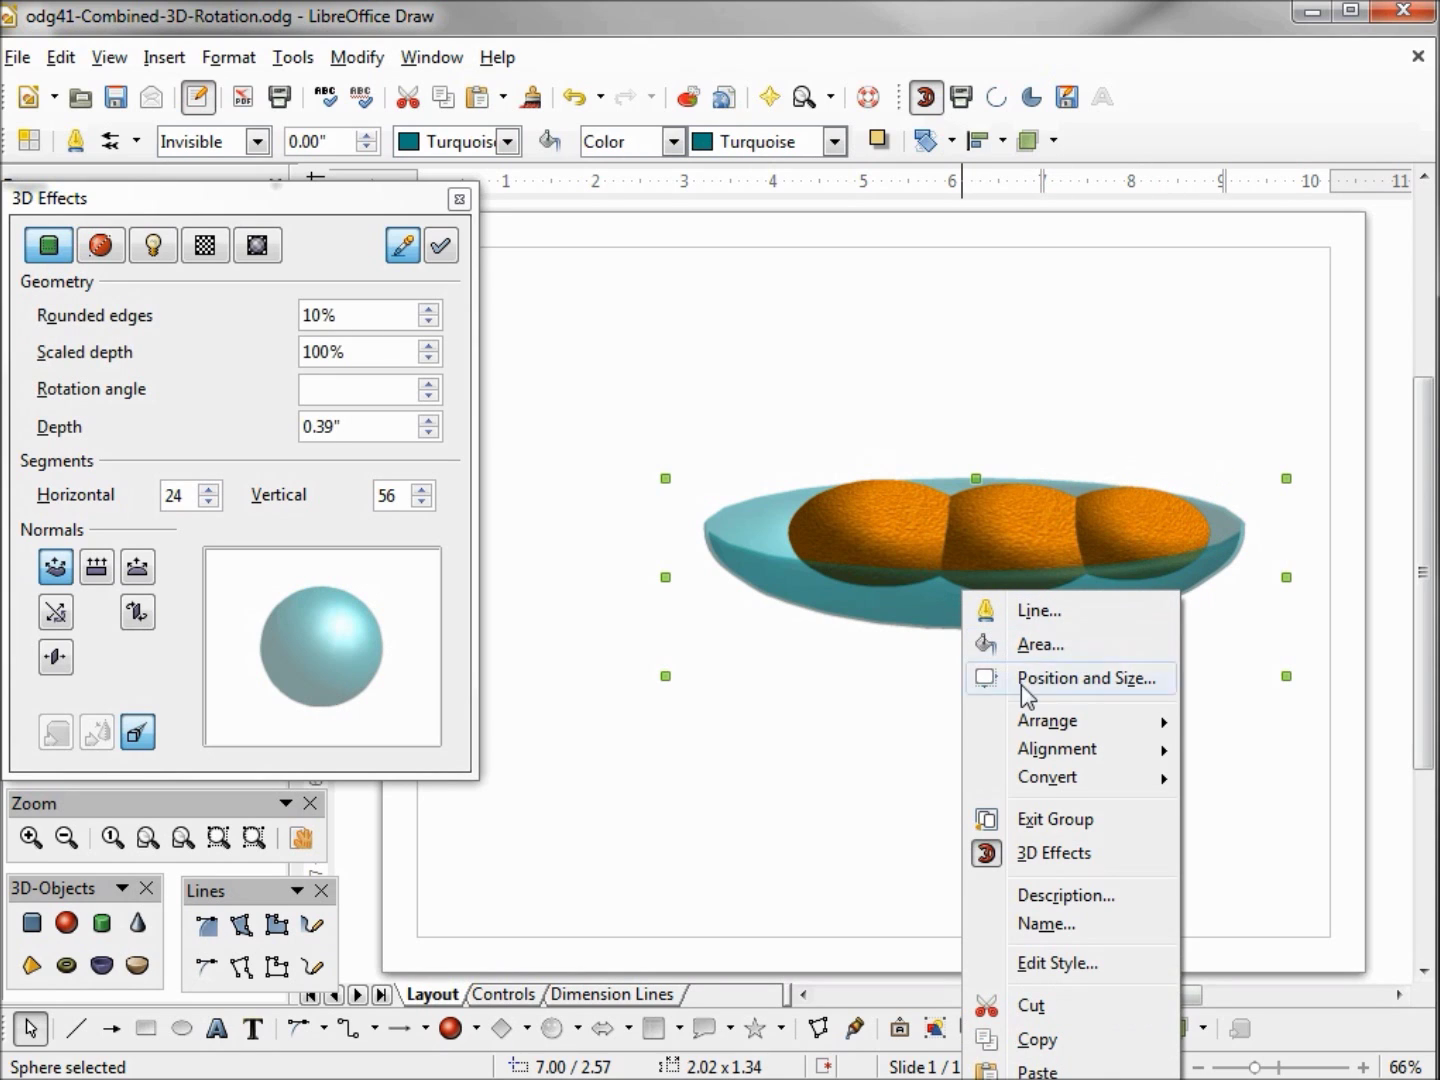
# Exit the bowl group and rotate the whole scene to a near top-down view
pyautogui.click(1058, 820)
pyautogui.click(1067, 595)
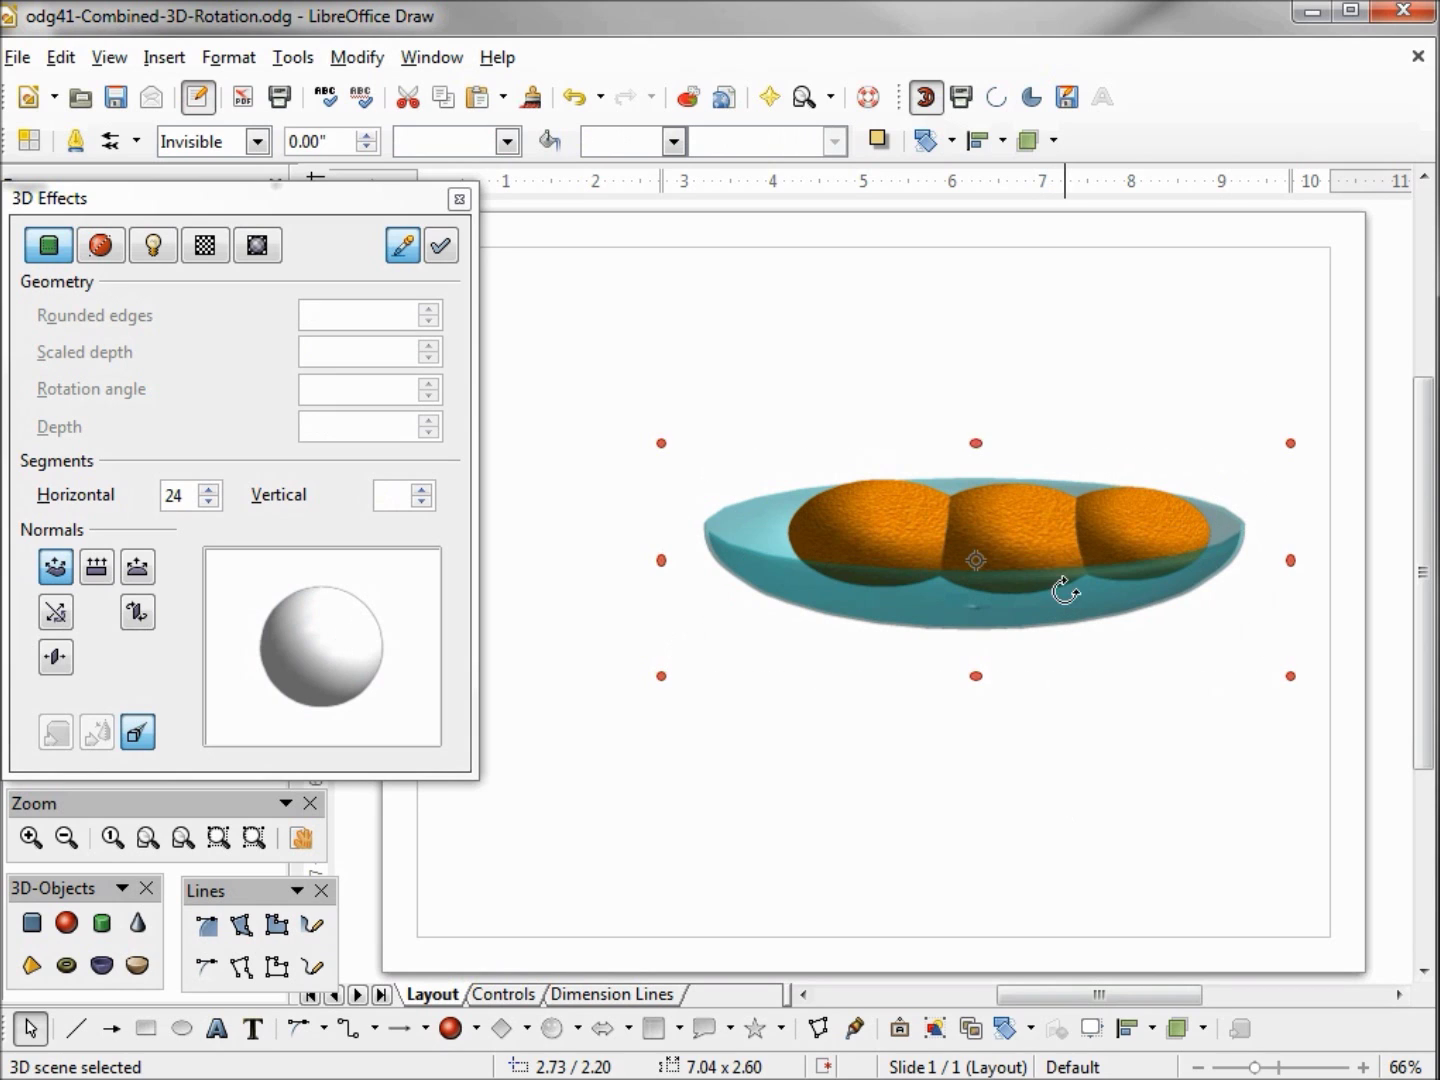
pyautogui.moveTo(1286, 556); pyautogui.dragTo(1240, 755)
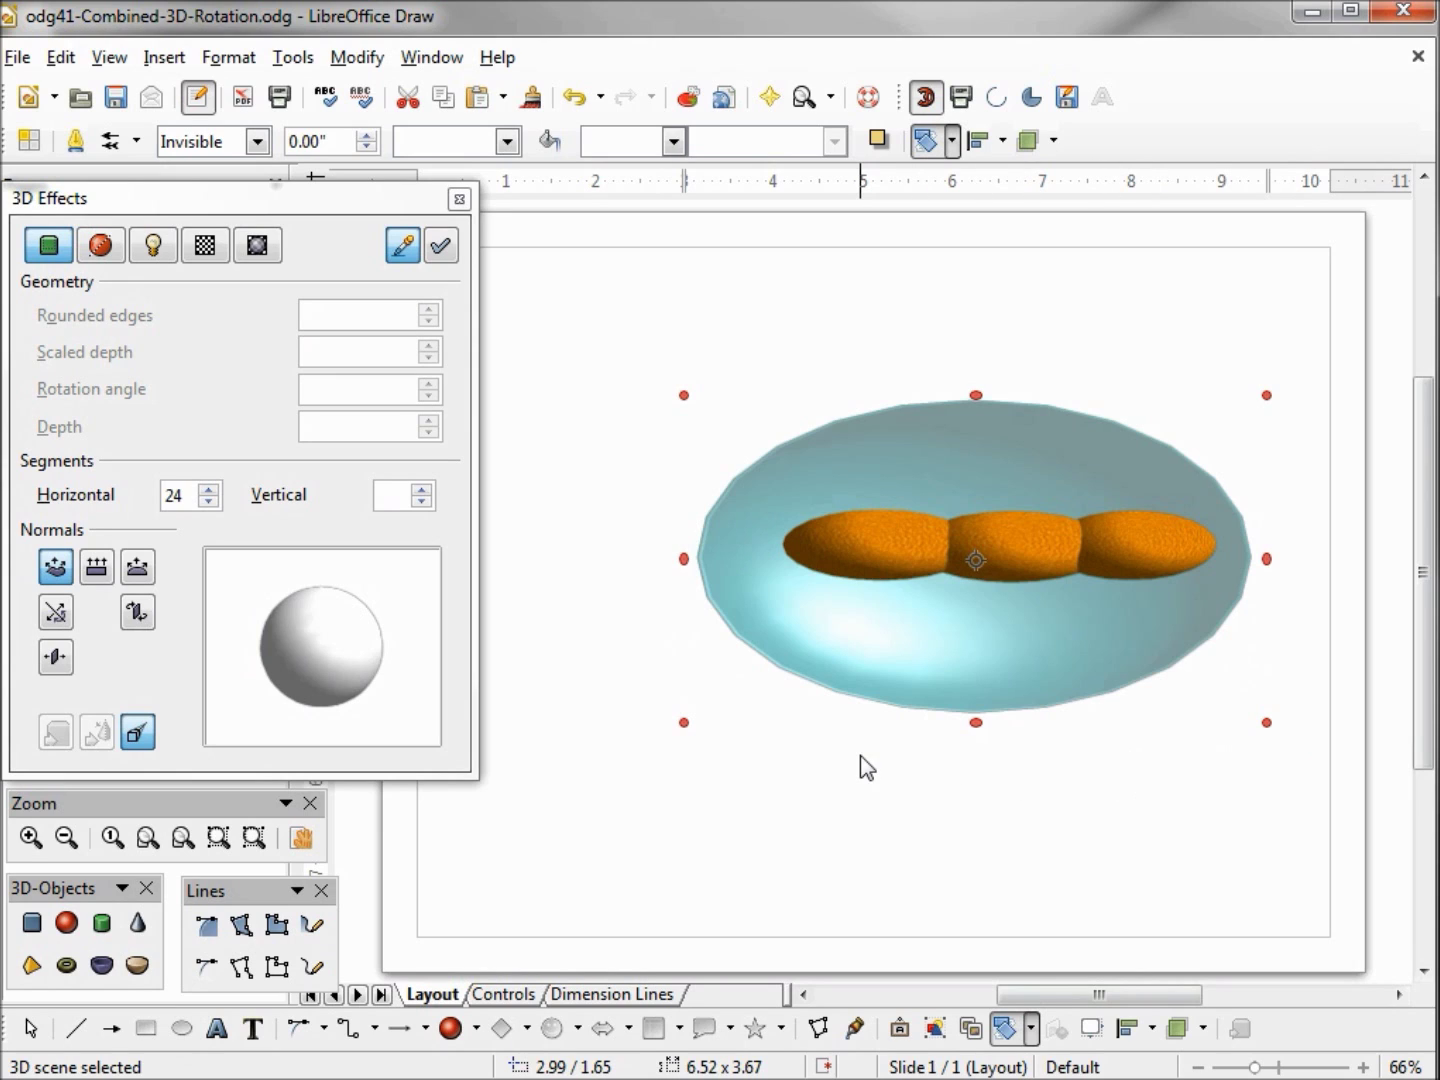
pyautogui.rightClick(919, 677)
# Enter the scene group, nudge the middle sphere toward the front, and make it narrower
pyautogui.click(1001, 907)
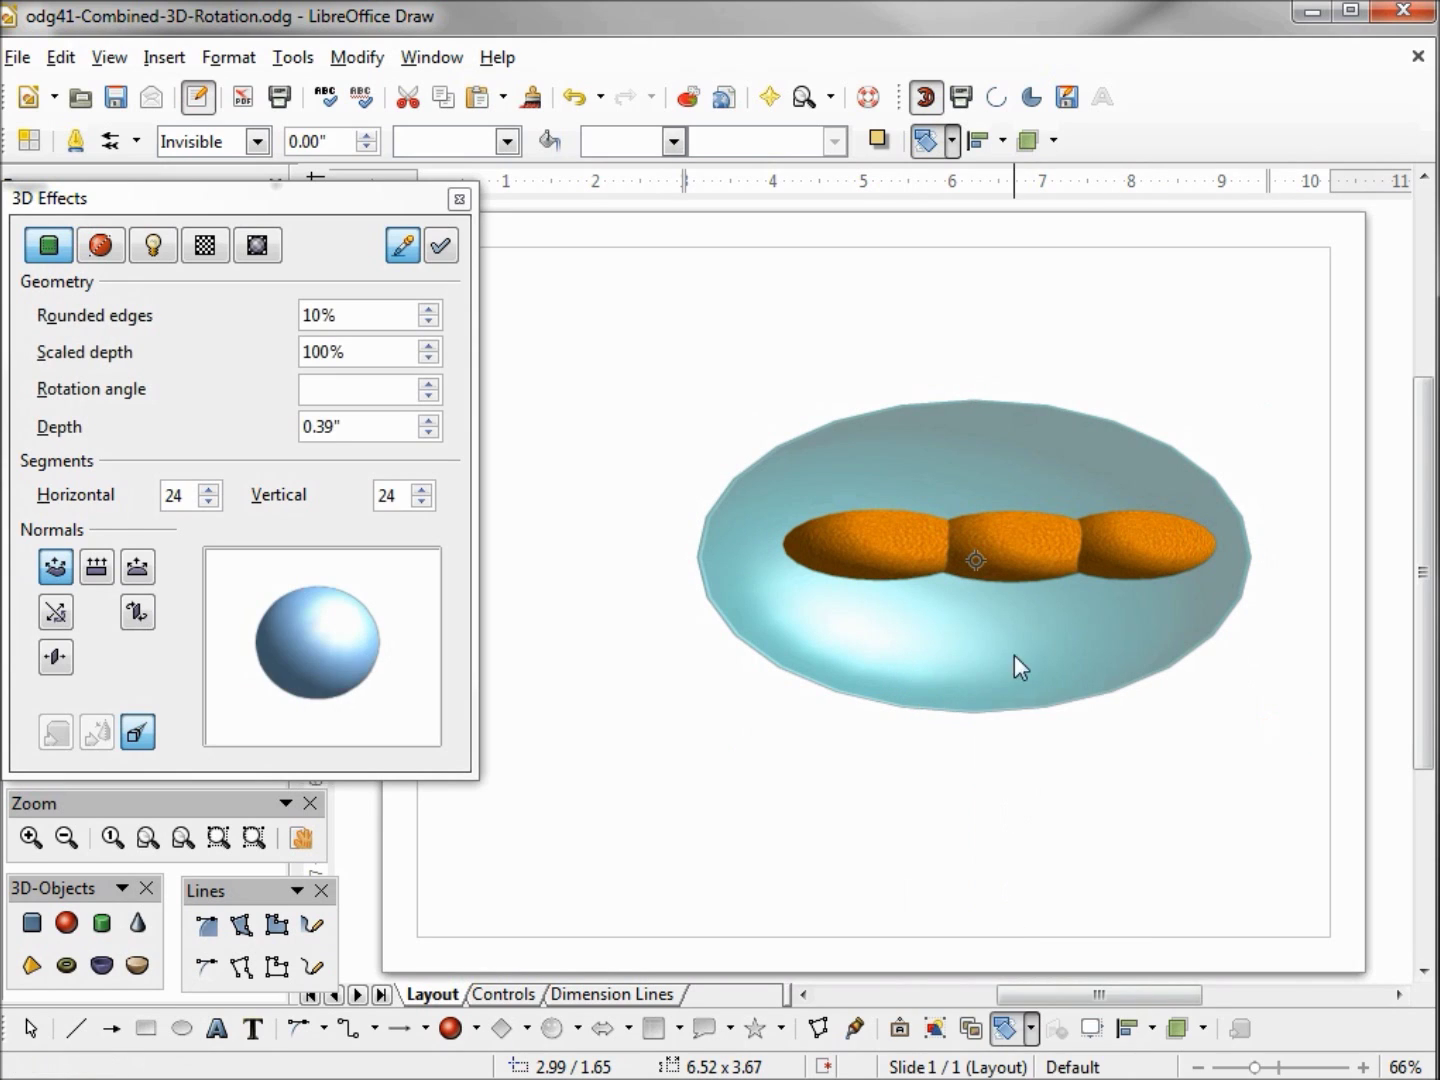
pyautogui.click(1004, 536)
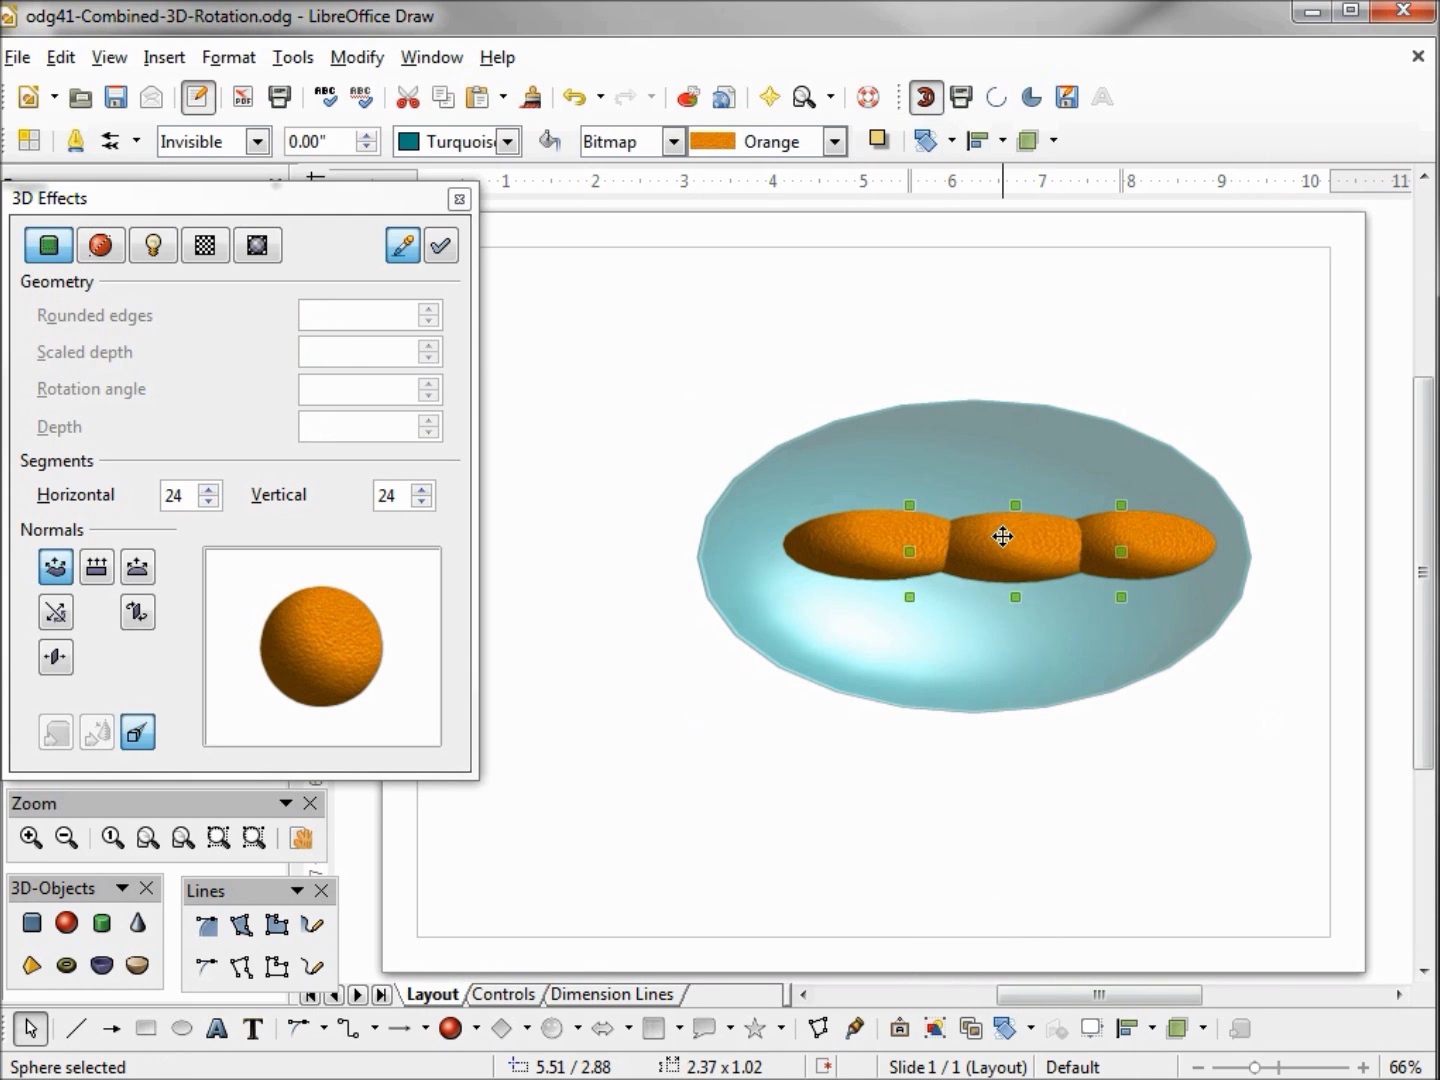
pyautogui.press('Down')
pyautogui.press('Down')
pyautogui.press('Down')
pyautogui.press('Down')
pyautogui.press('Down')
pyautogui.press('Down')
pyautogui.press('Down')
pyautogui.press('Down')
pyautogui.press('Down')
pyautogui.press('Down')
pyautogui.press('Down')
pyautogui.press('Down')
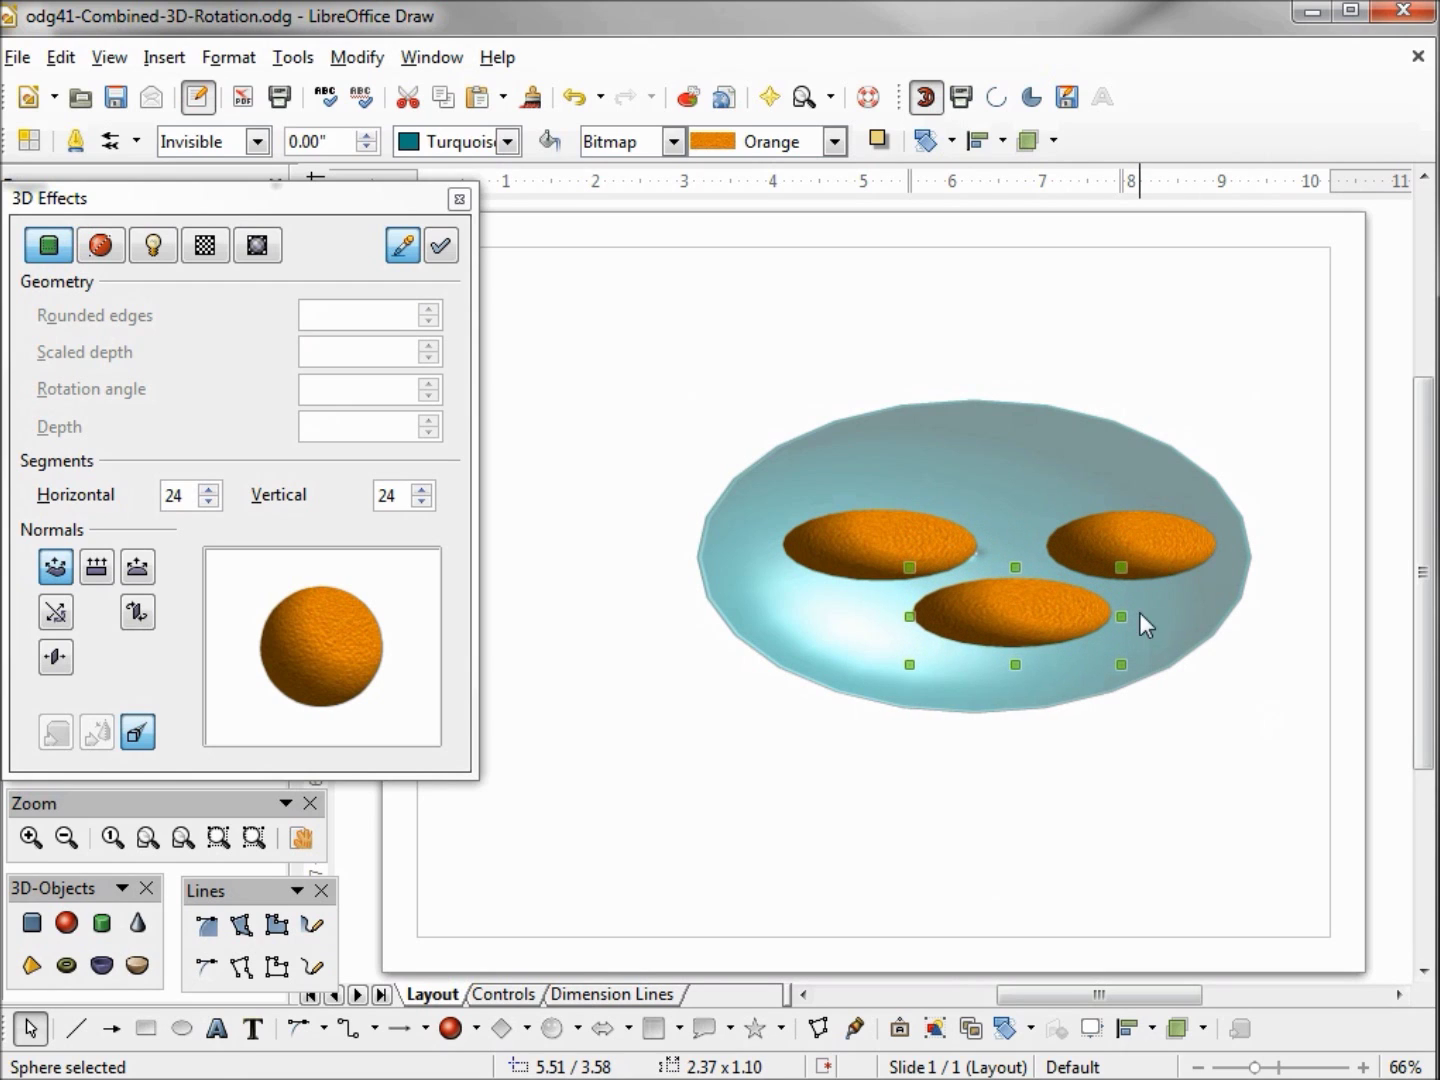
pyautogui.moveTo(1122, 612); pyautogui.dragTo(1048, 683)
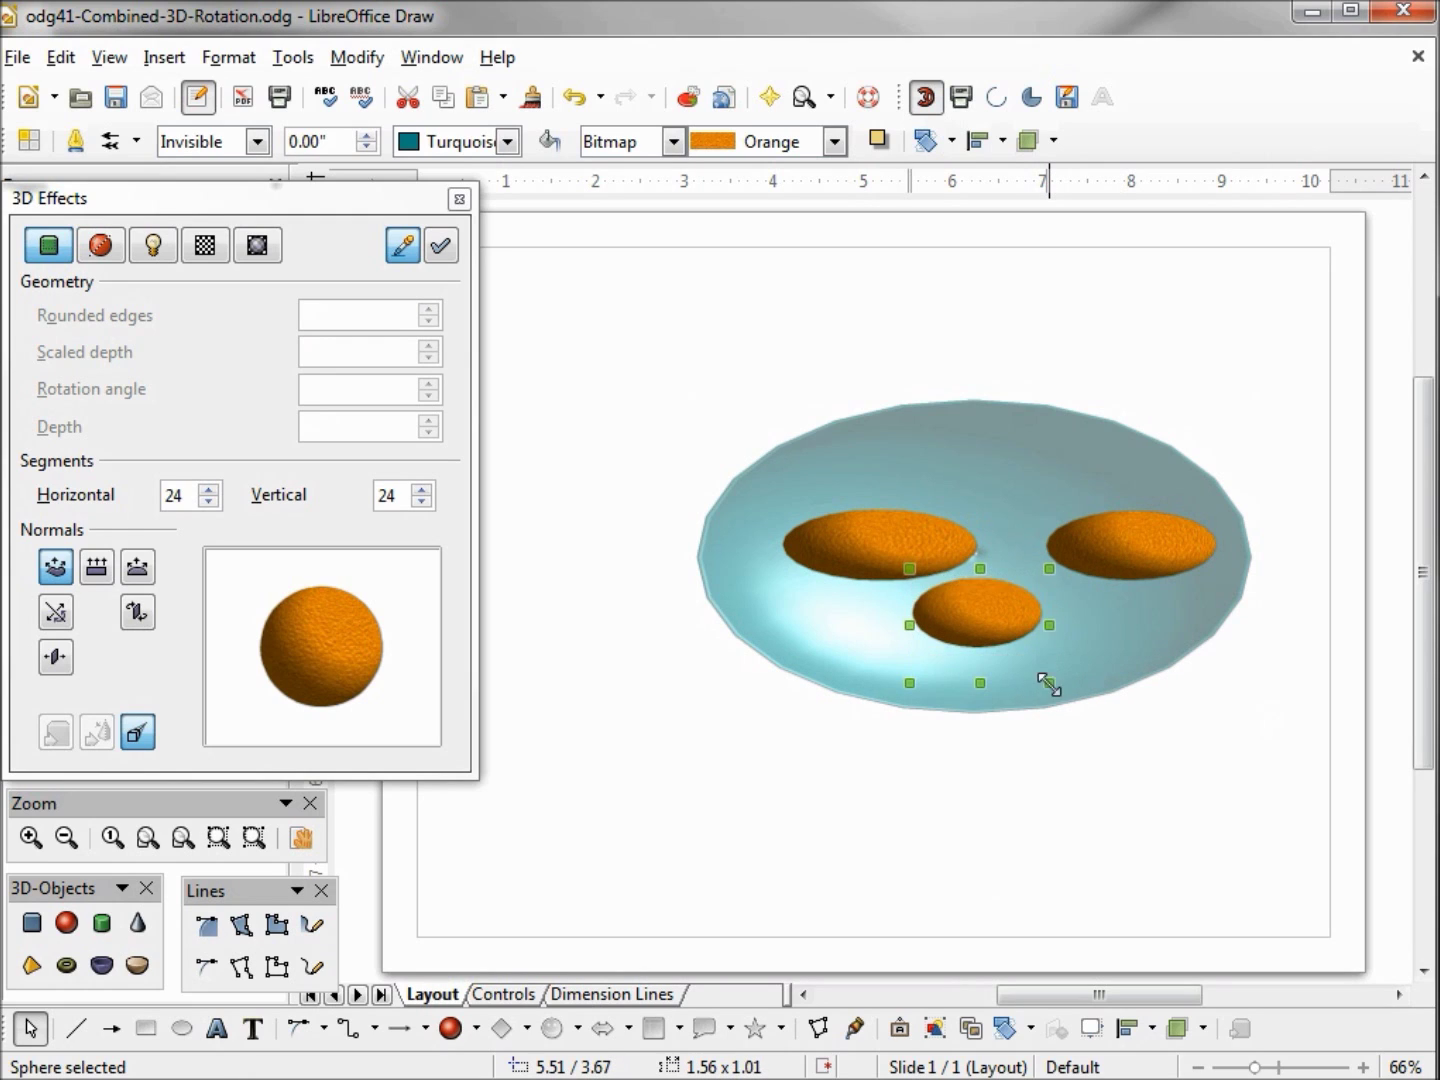
# Make the left and right spheres rounder, shift the right one left, and exit the group
pyautogui.click(866, 531)
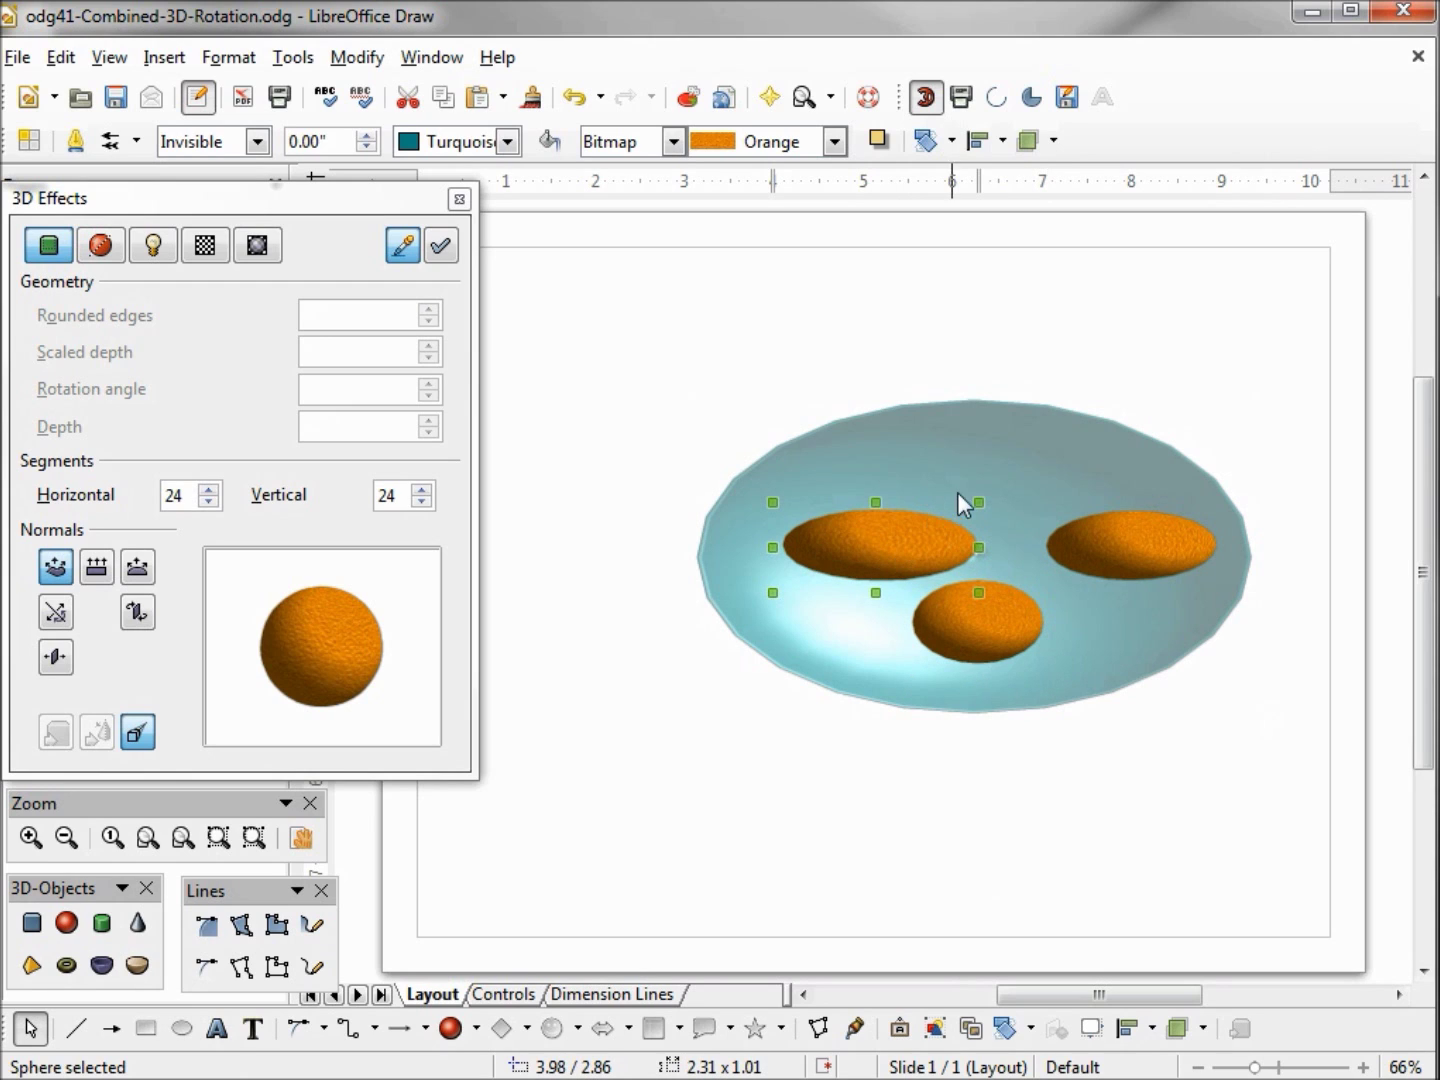
pyautogui.moveTo(979, 501); pyautogui.dragTo(934, 465)
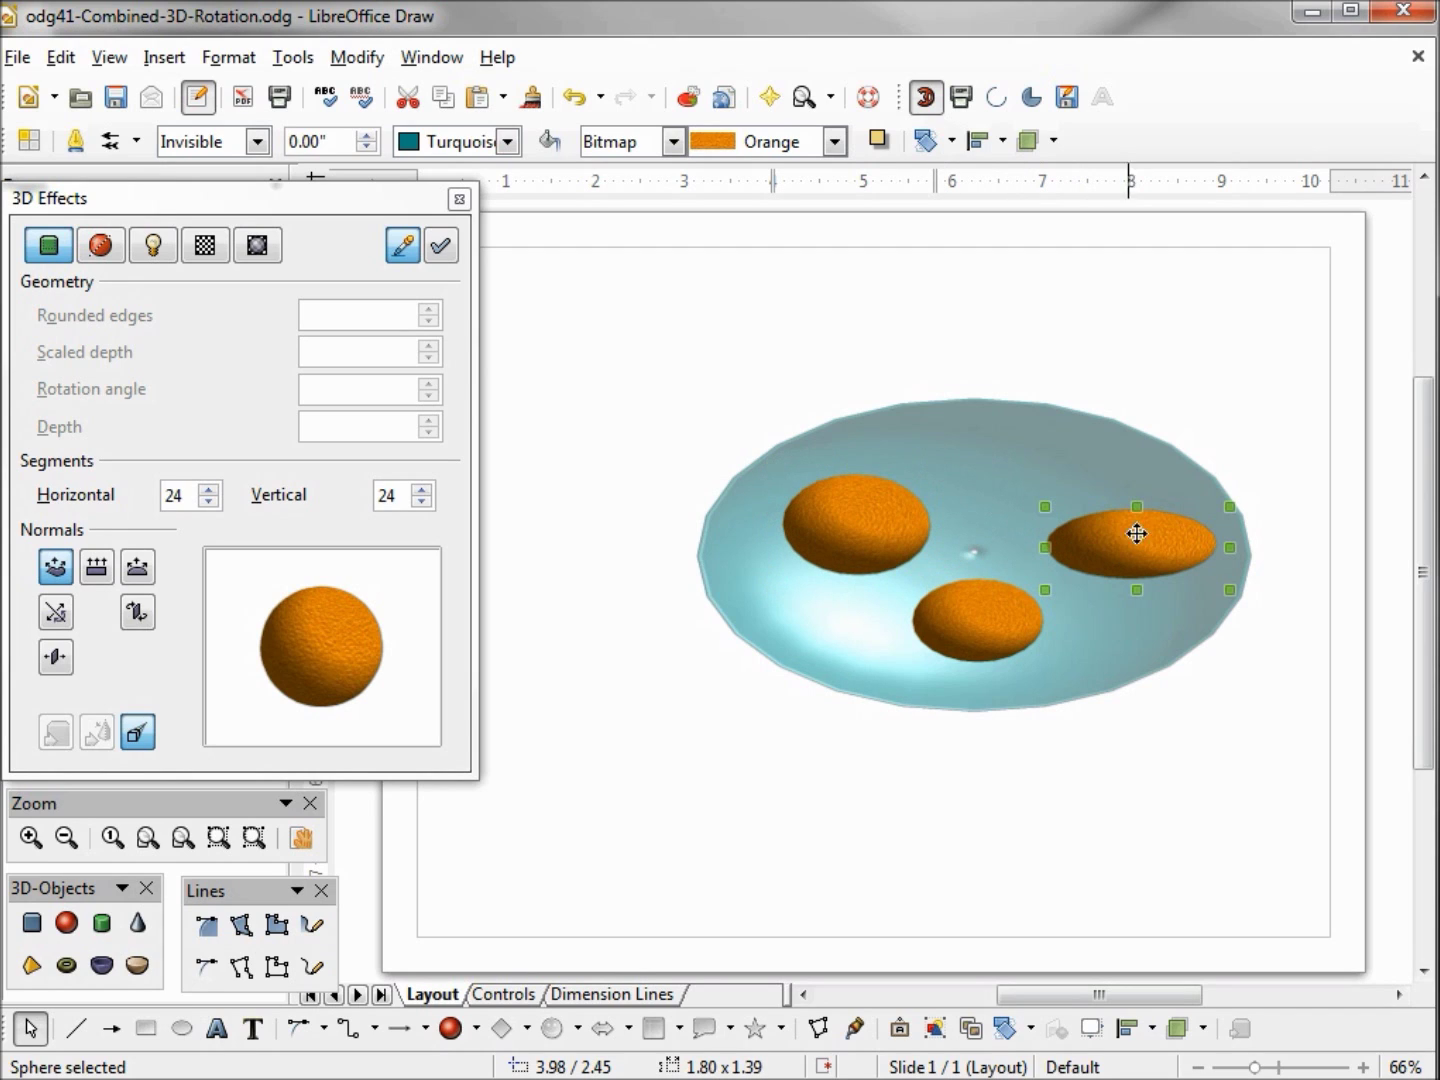
pyautogui.moveTo(1231, 509); pyautogui.dragTo(1203, 458)
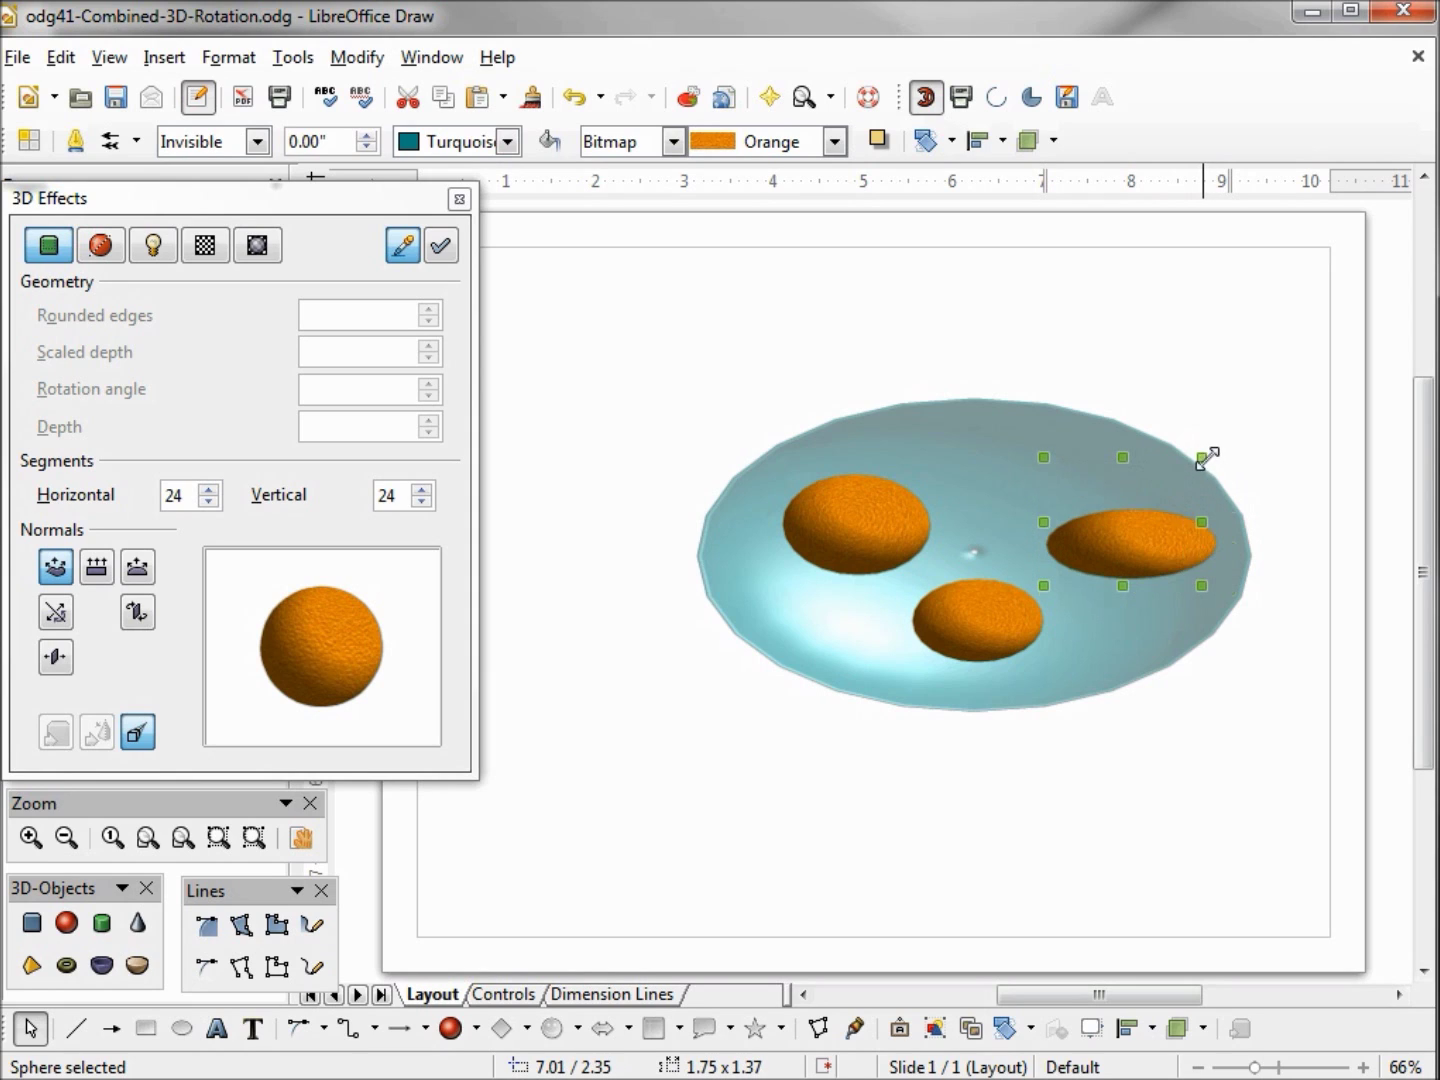
pyautogui.moveTo(1131, 514); pyautogui.dragTo(1081, 515)
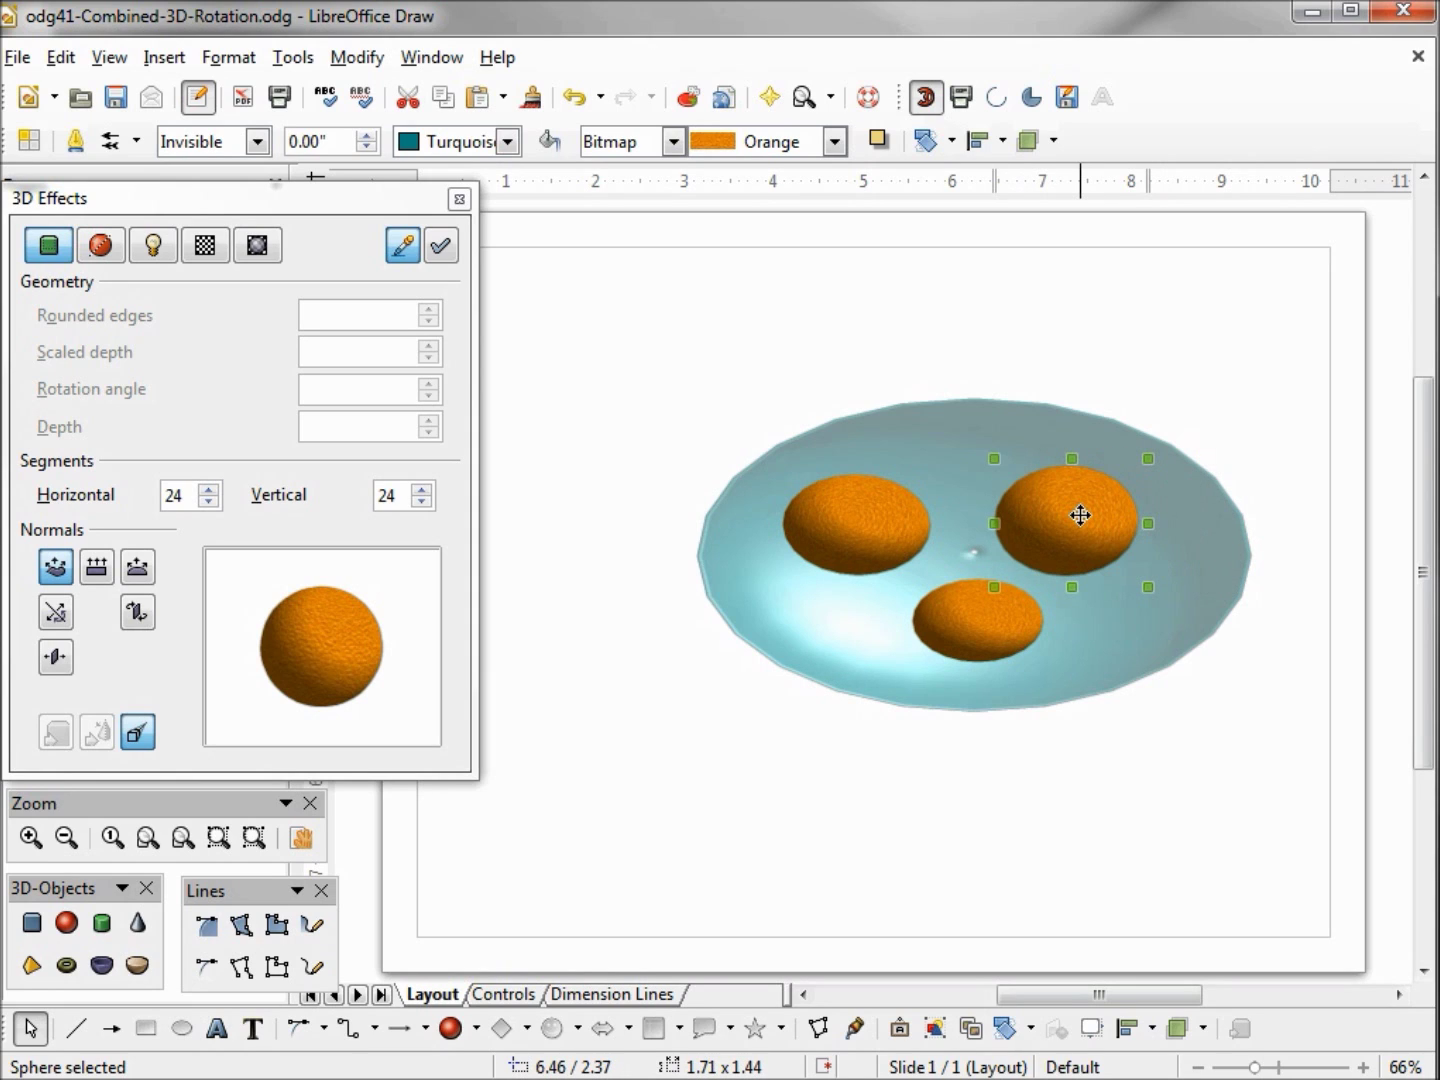
pyautogui.rightClick(1080, 515)
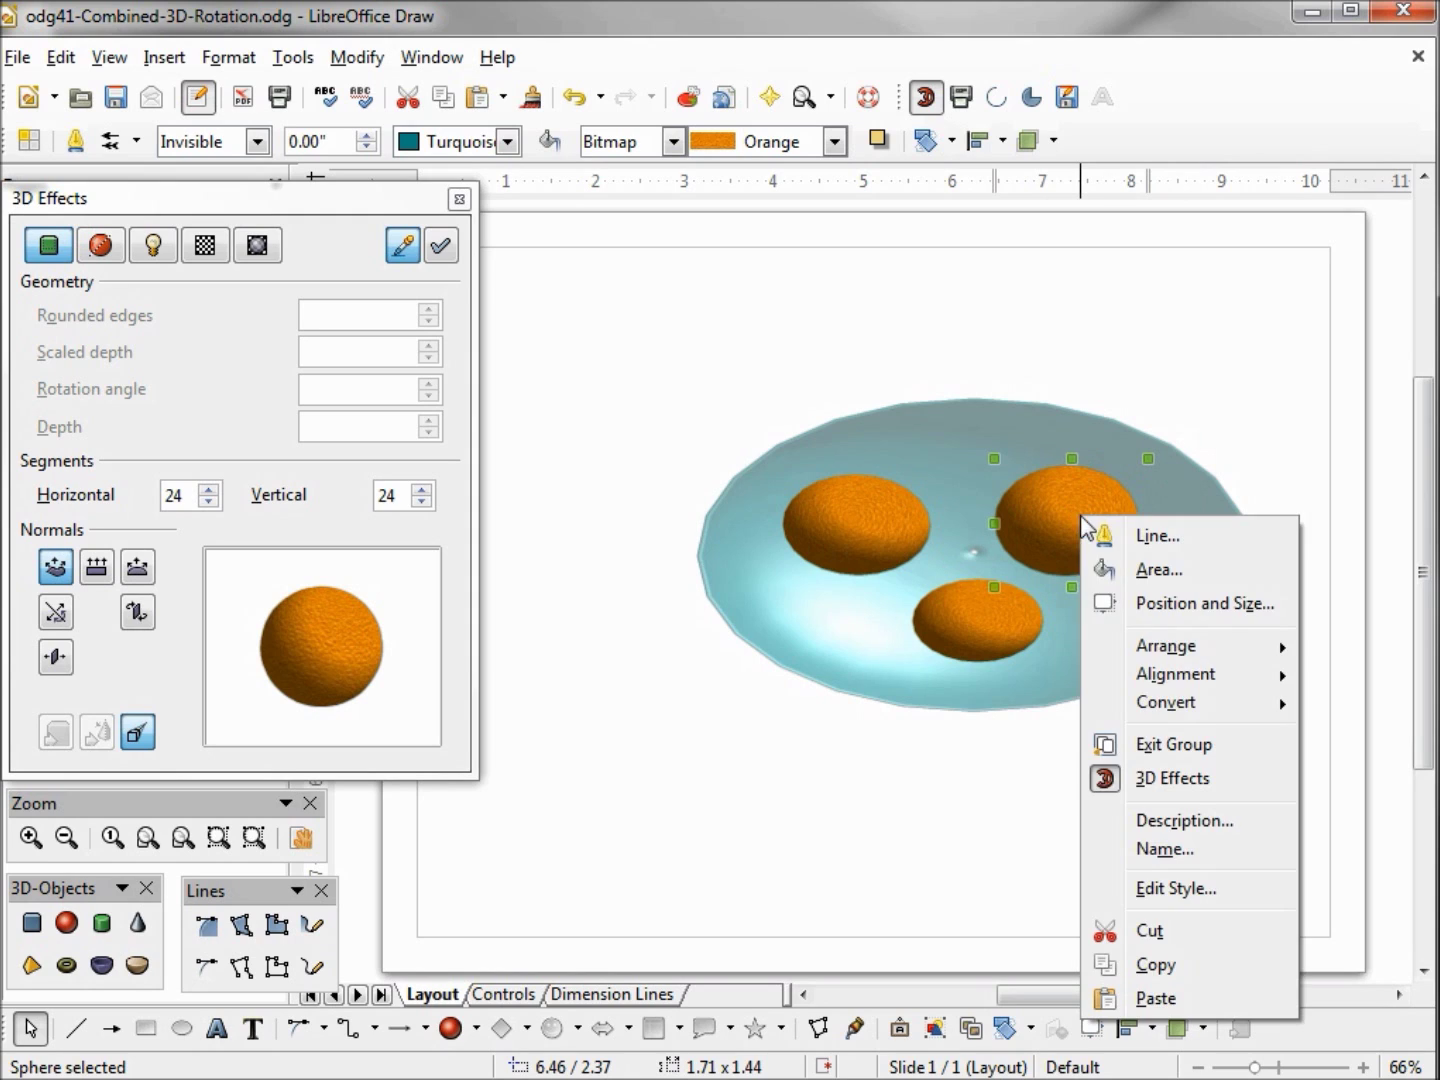
pyautogui.click(1162, 744)
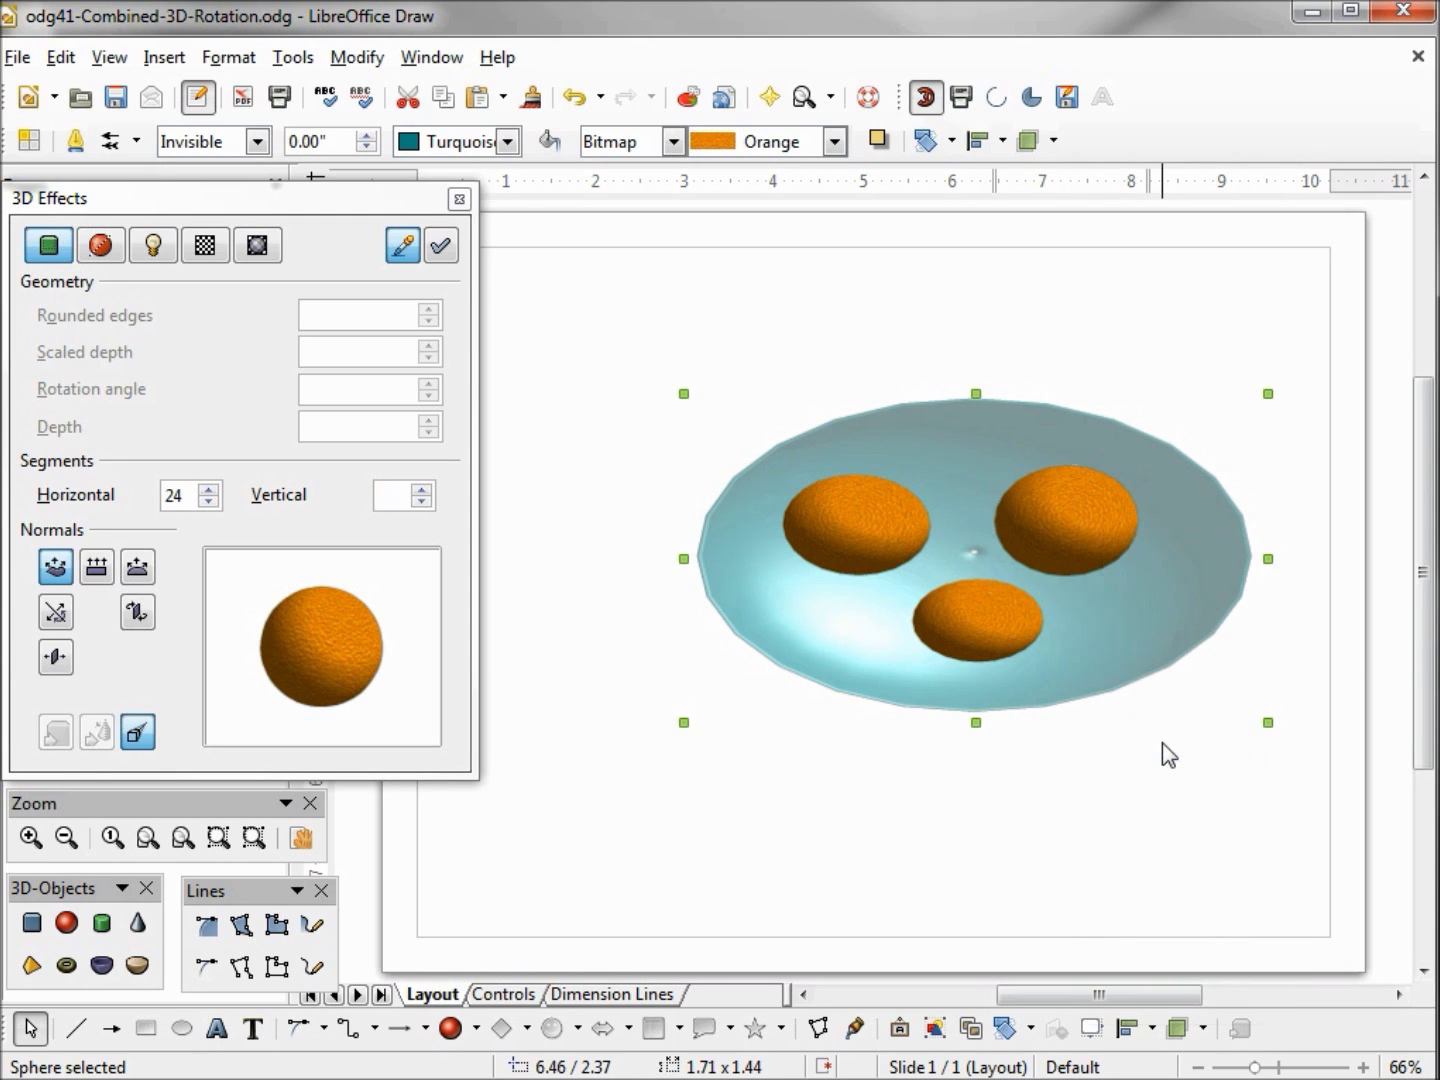
# Rotate the scene back to a side view with the oranges in the bowl, then deselect it
pyautogui.click(1145, 659)
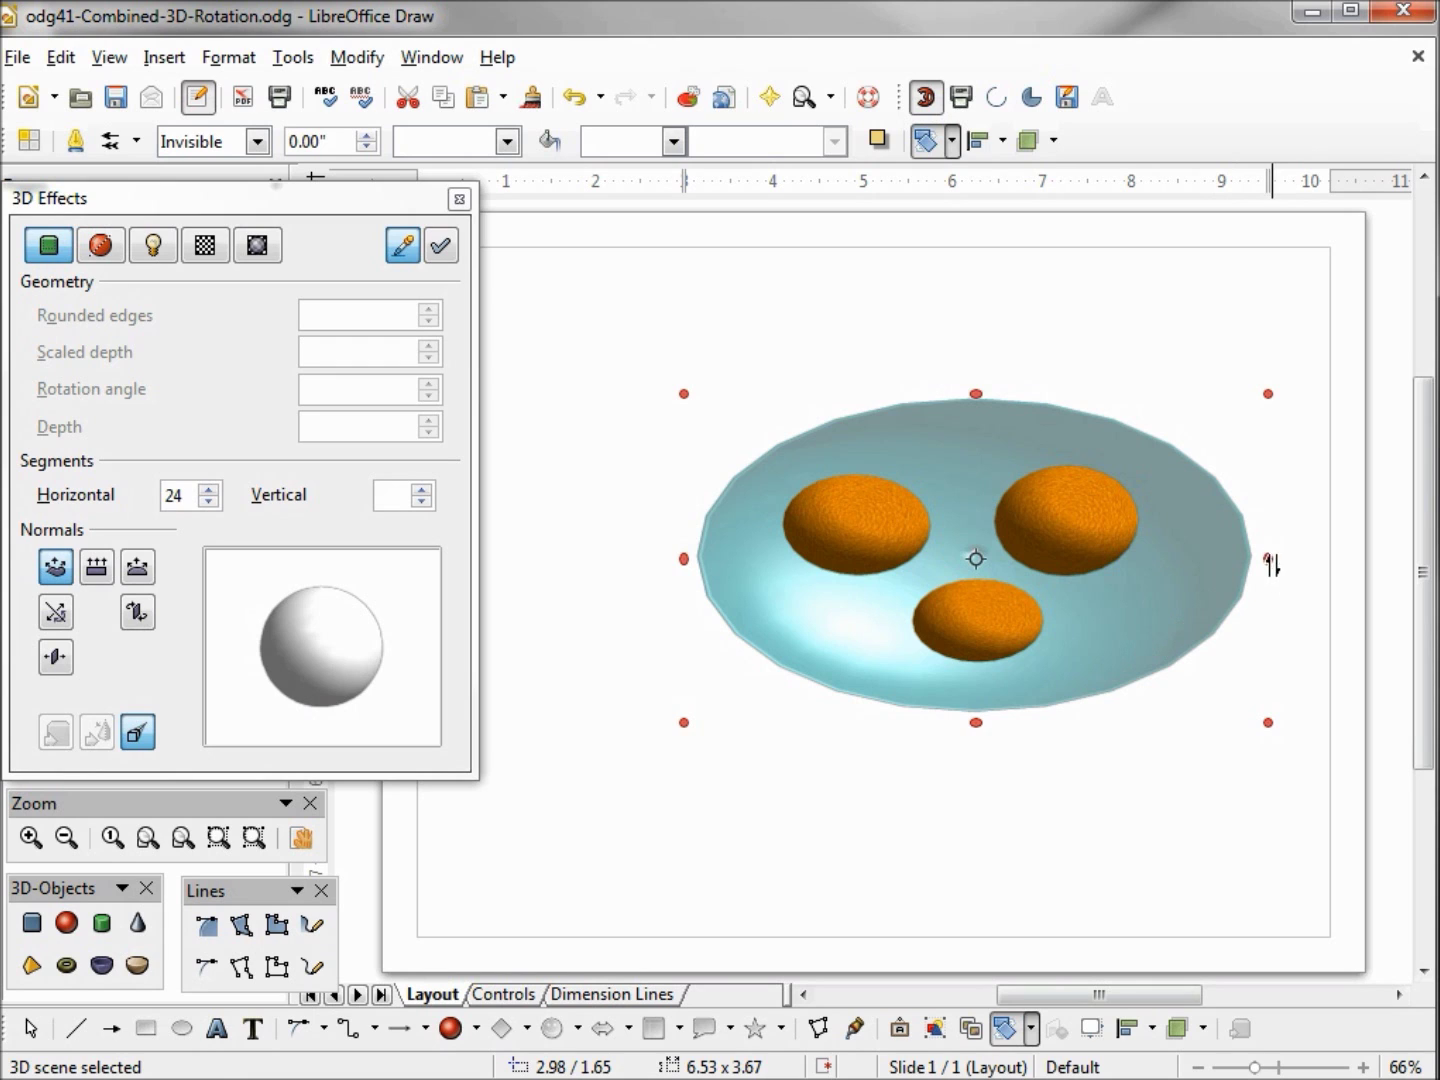
pyautogui.moveTo(1270, 562); pyautogui.dragTo(1274, 303)
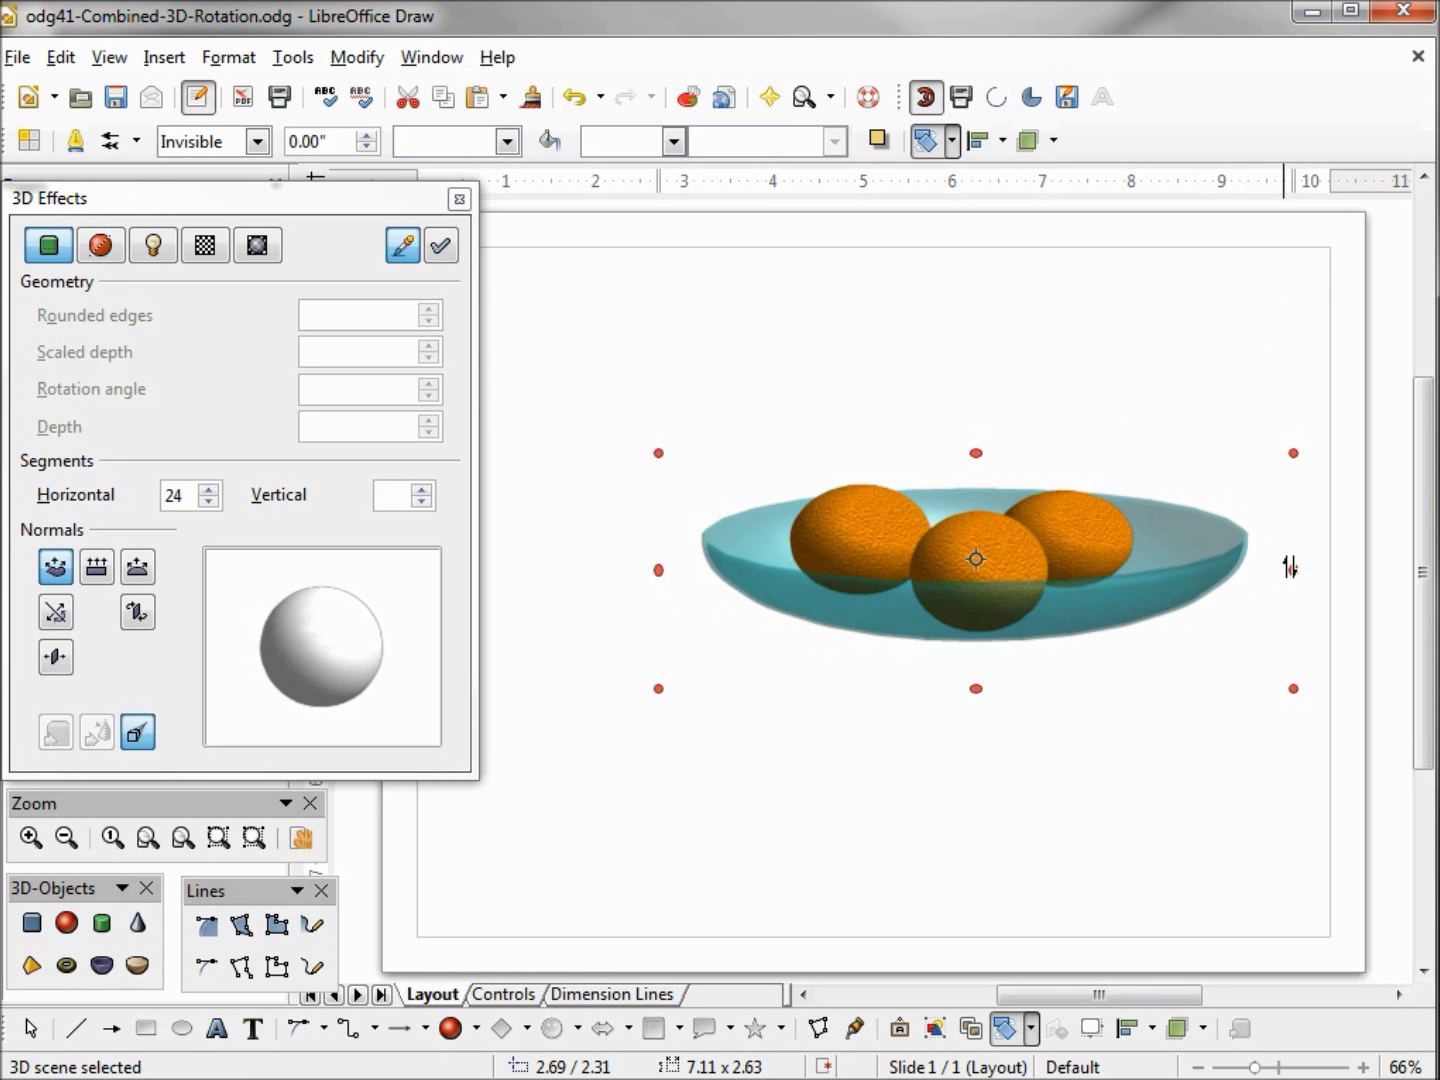
pyautogui.moveTo(1289, 570)
pyautogui.mouseDown()
pyautogui.moveTo(1286, 553)
pyautogui.moveTo(1289, 566)
pyautogui.mouseUp()
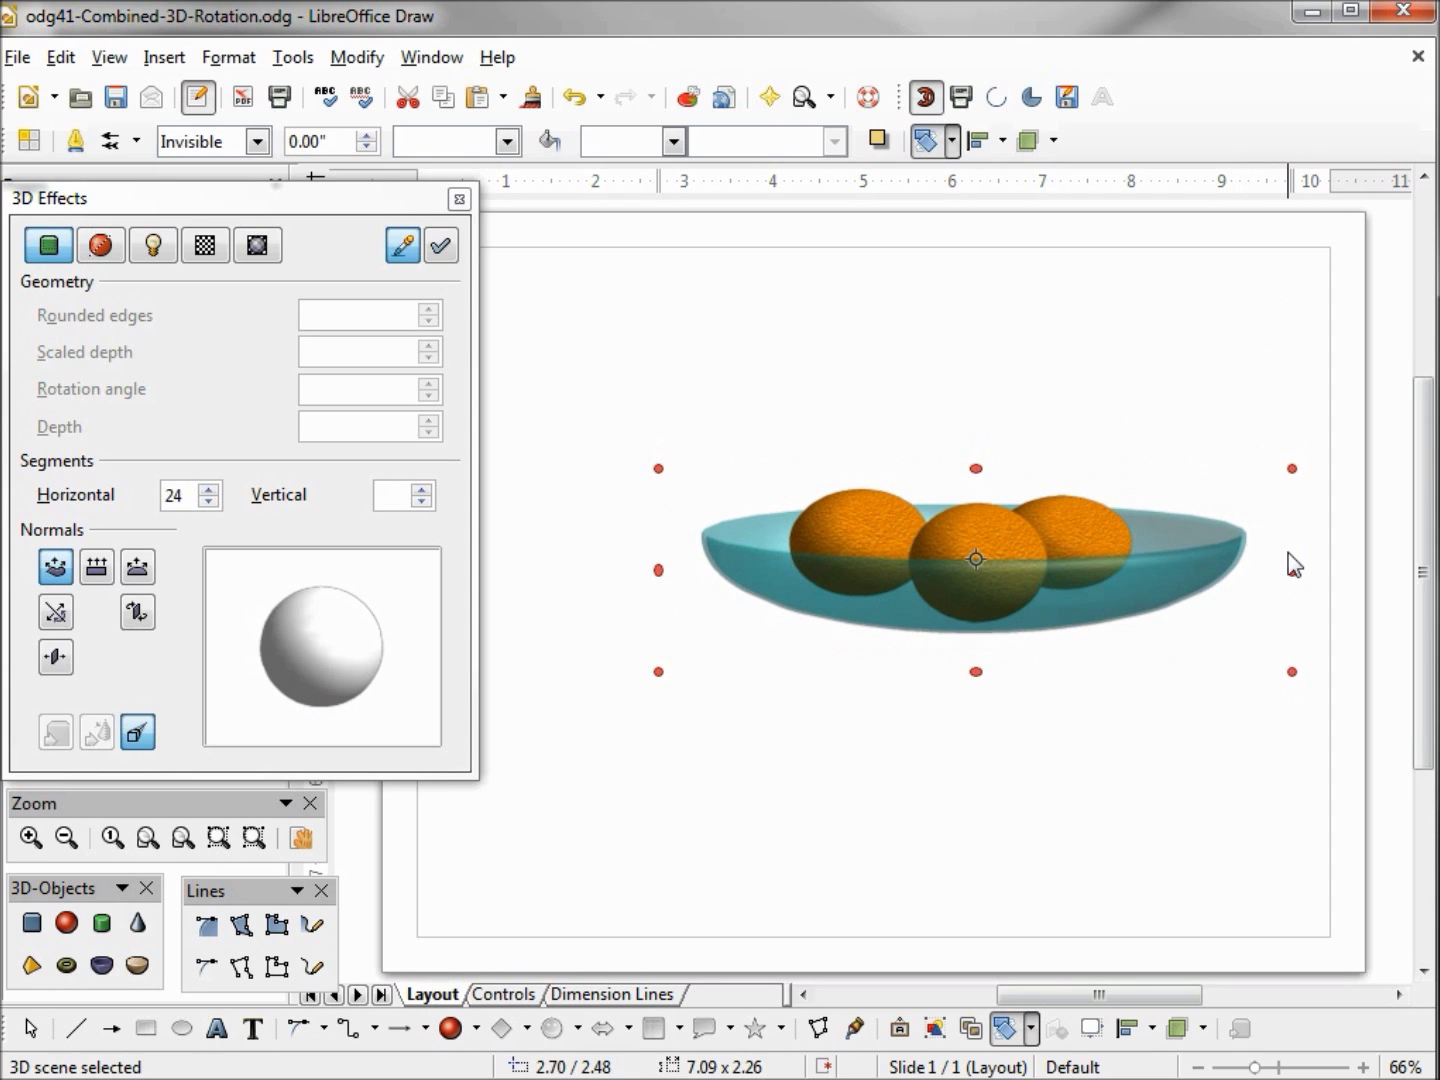
pyautogui.click(1260, 734)
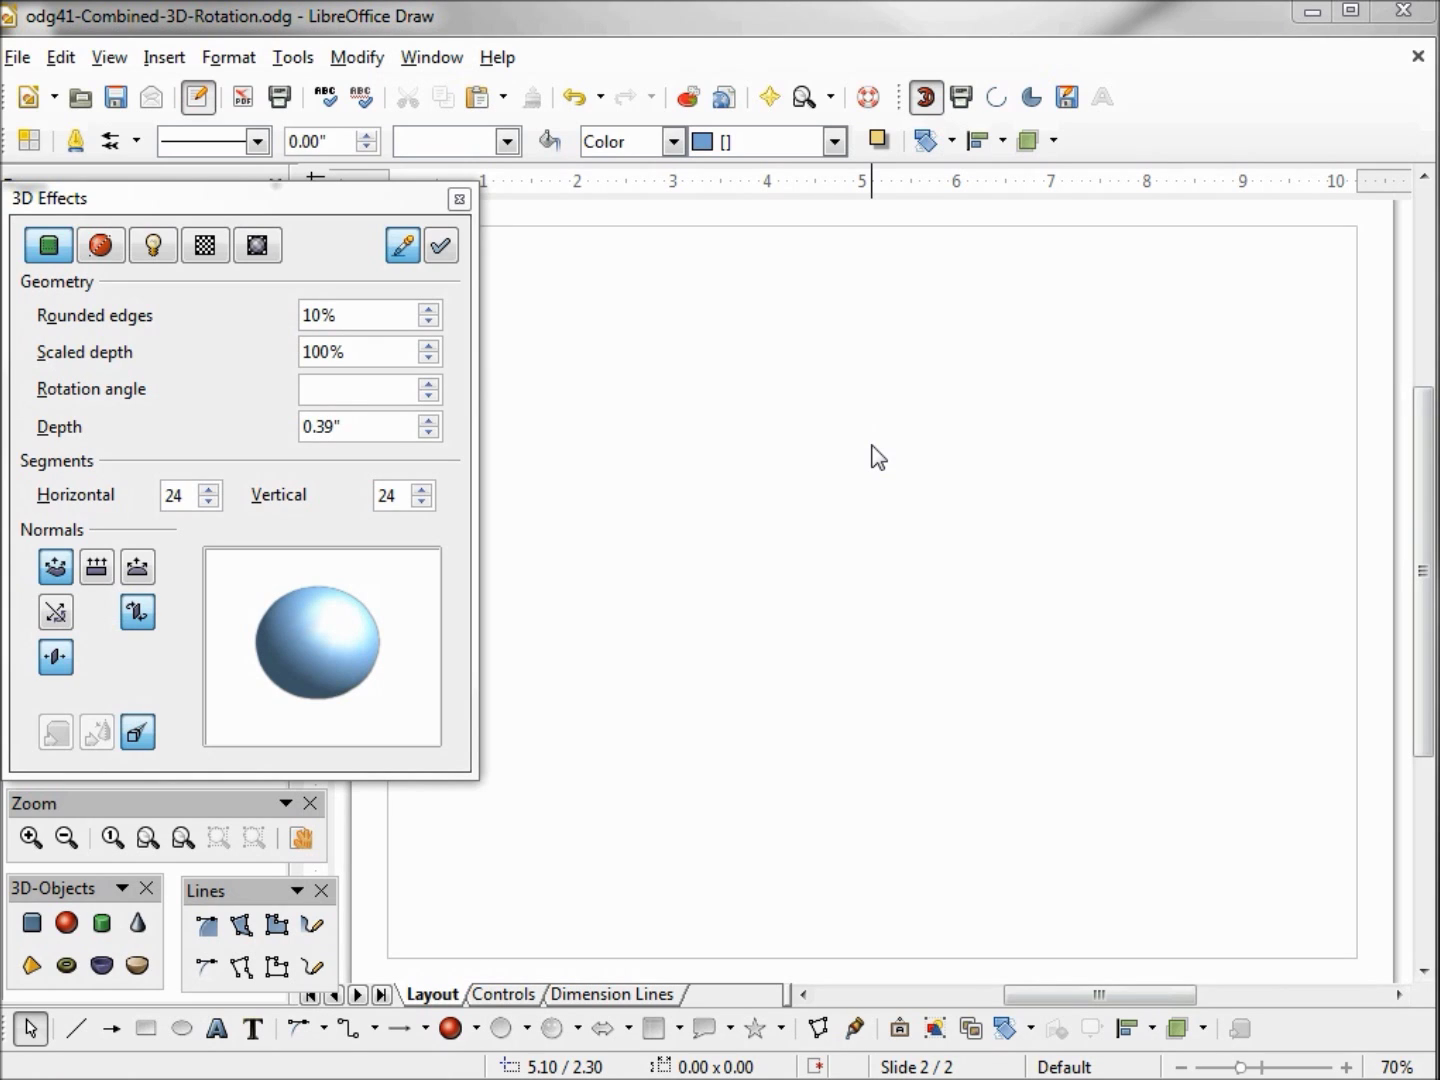
# Draw a Bézier curve sweeping down-left from the upper right and give it a Yellow line
pyautogui.click(205, 967)
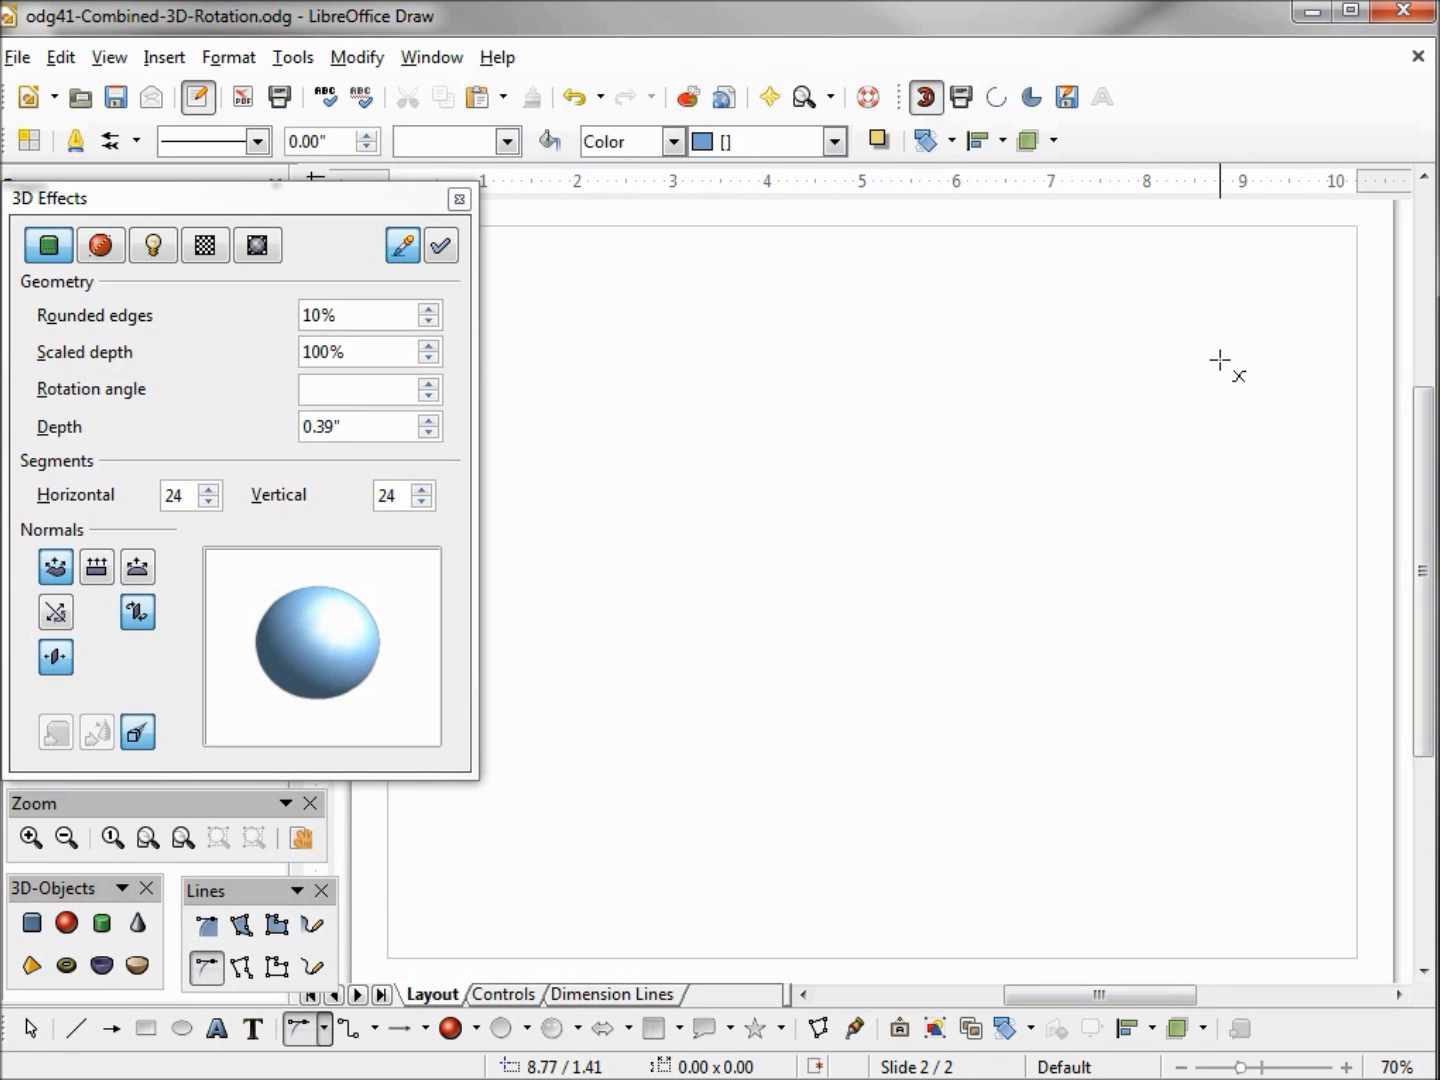
pyautogui.moveTo(1219, 363); pyautogui.dragTo(1219, 553)
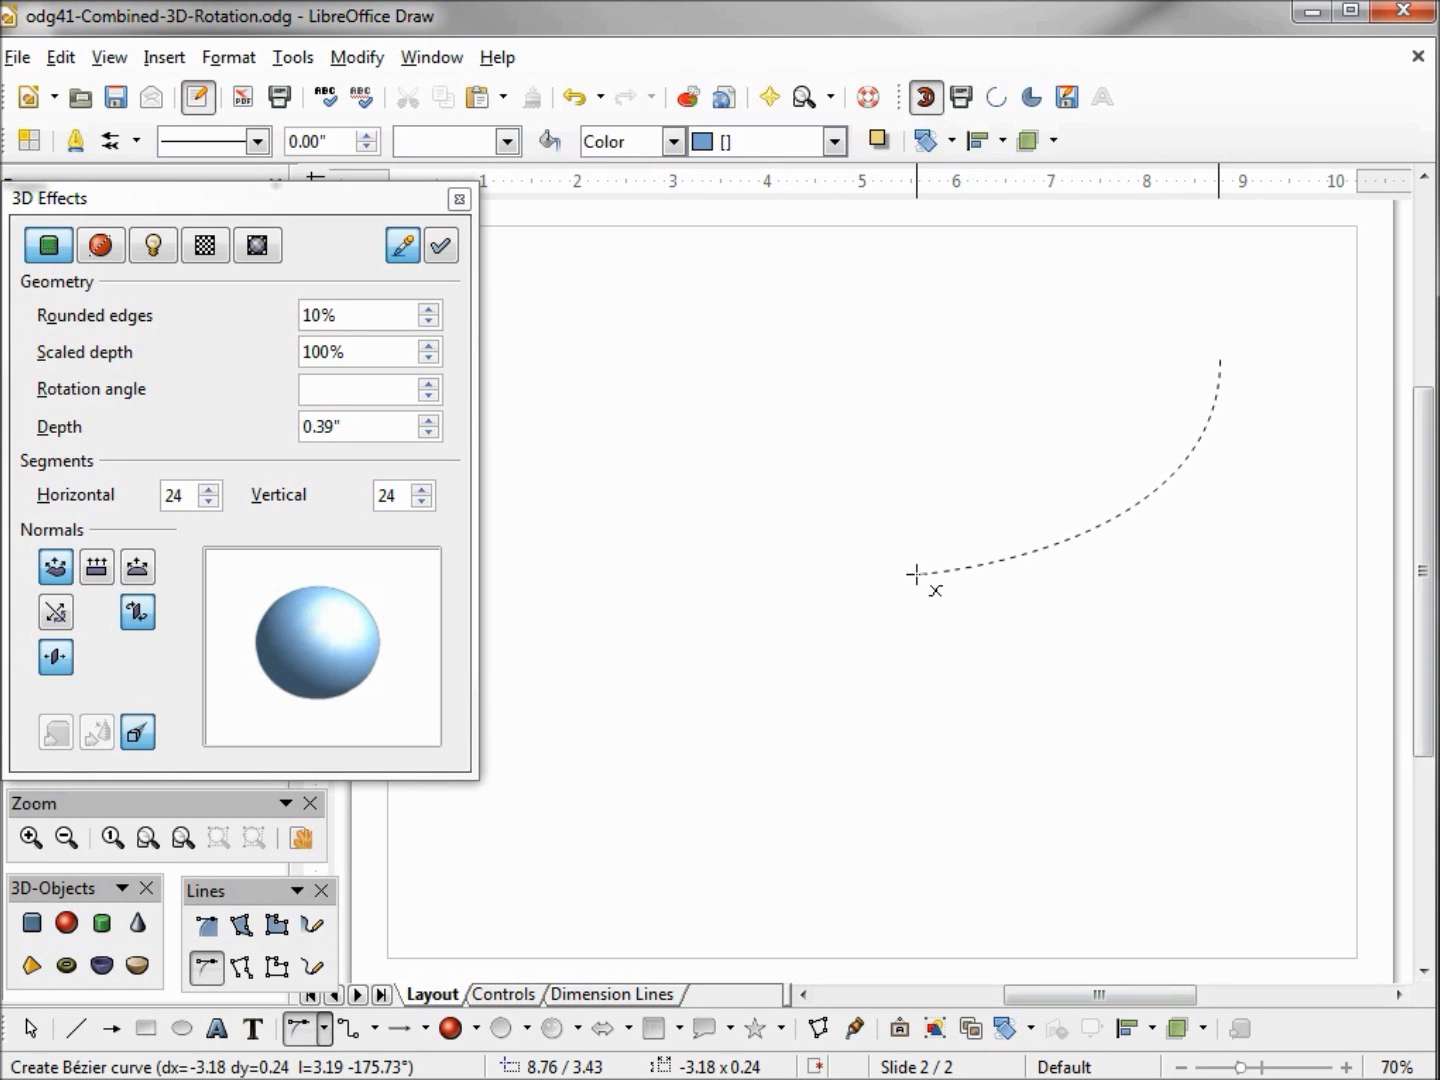
pyautogui.doubleClick(913, 574)
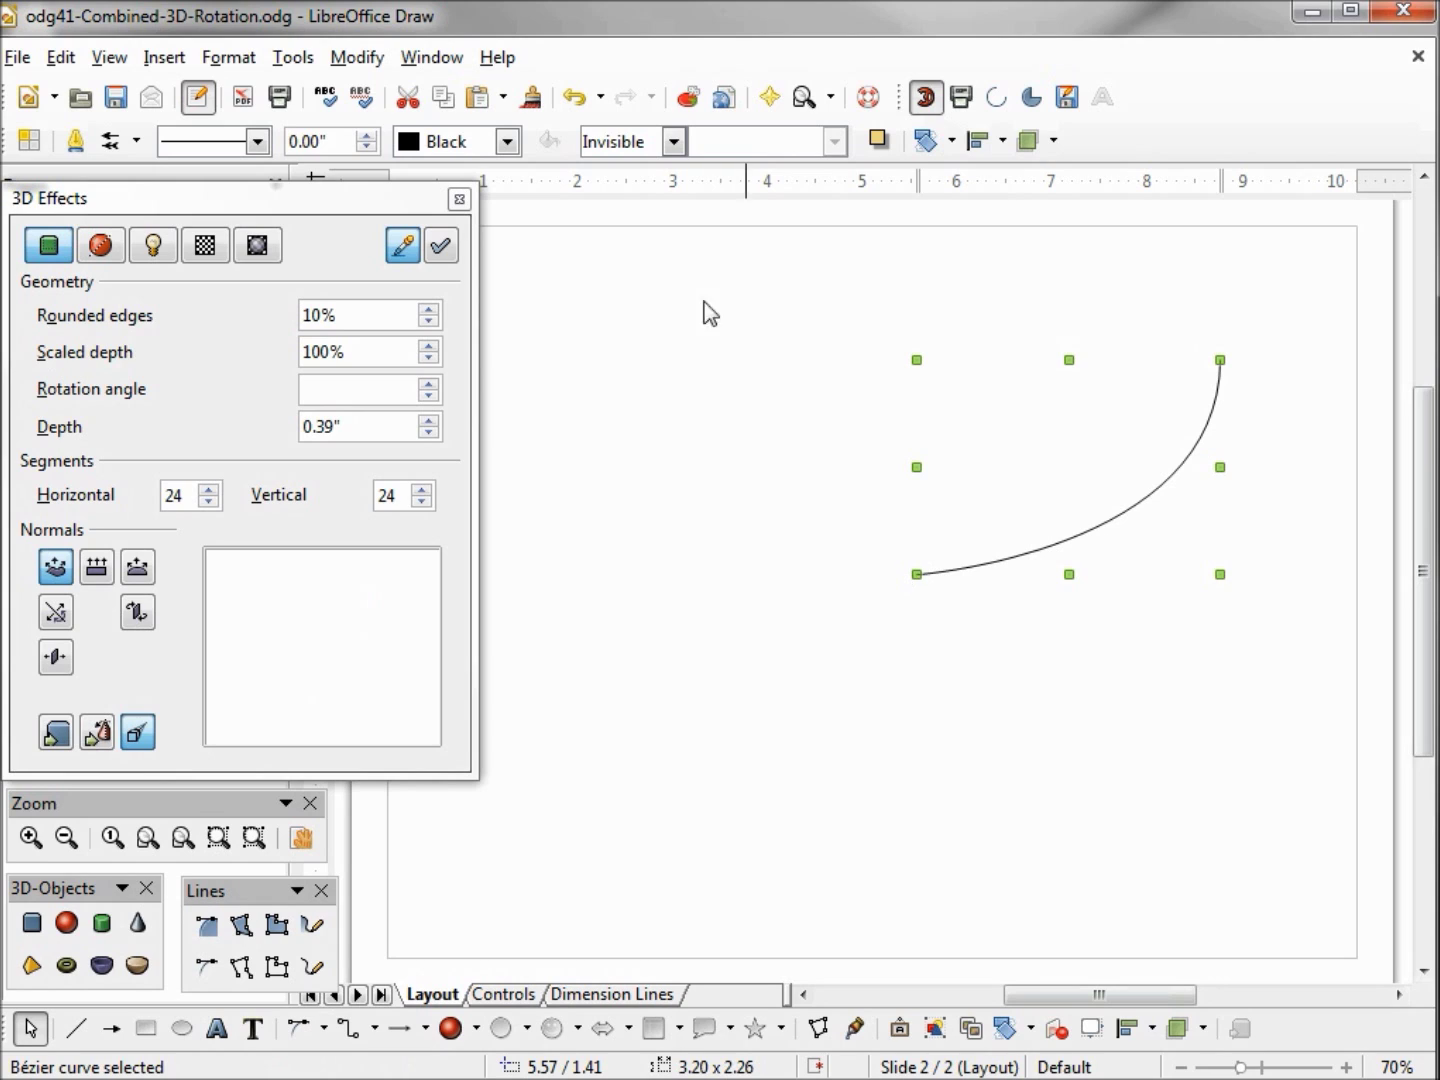
pyautogui.click(508, 140)
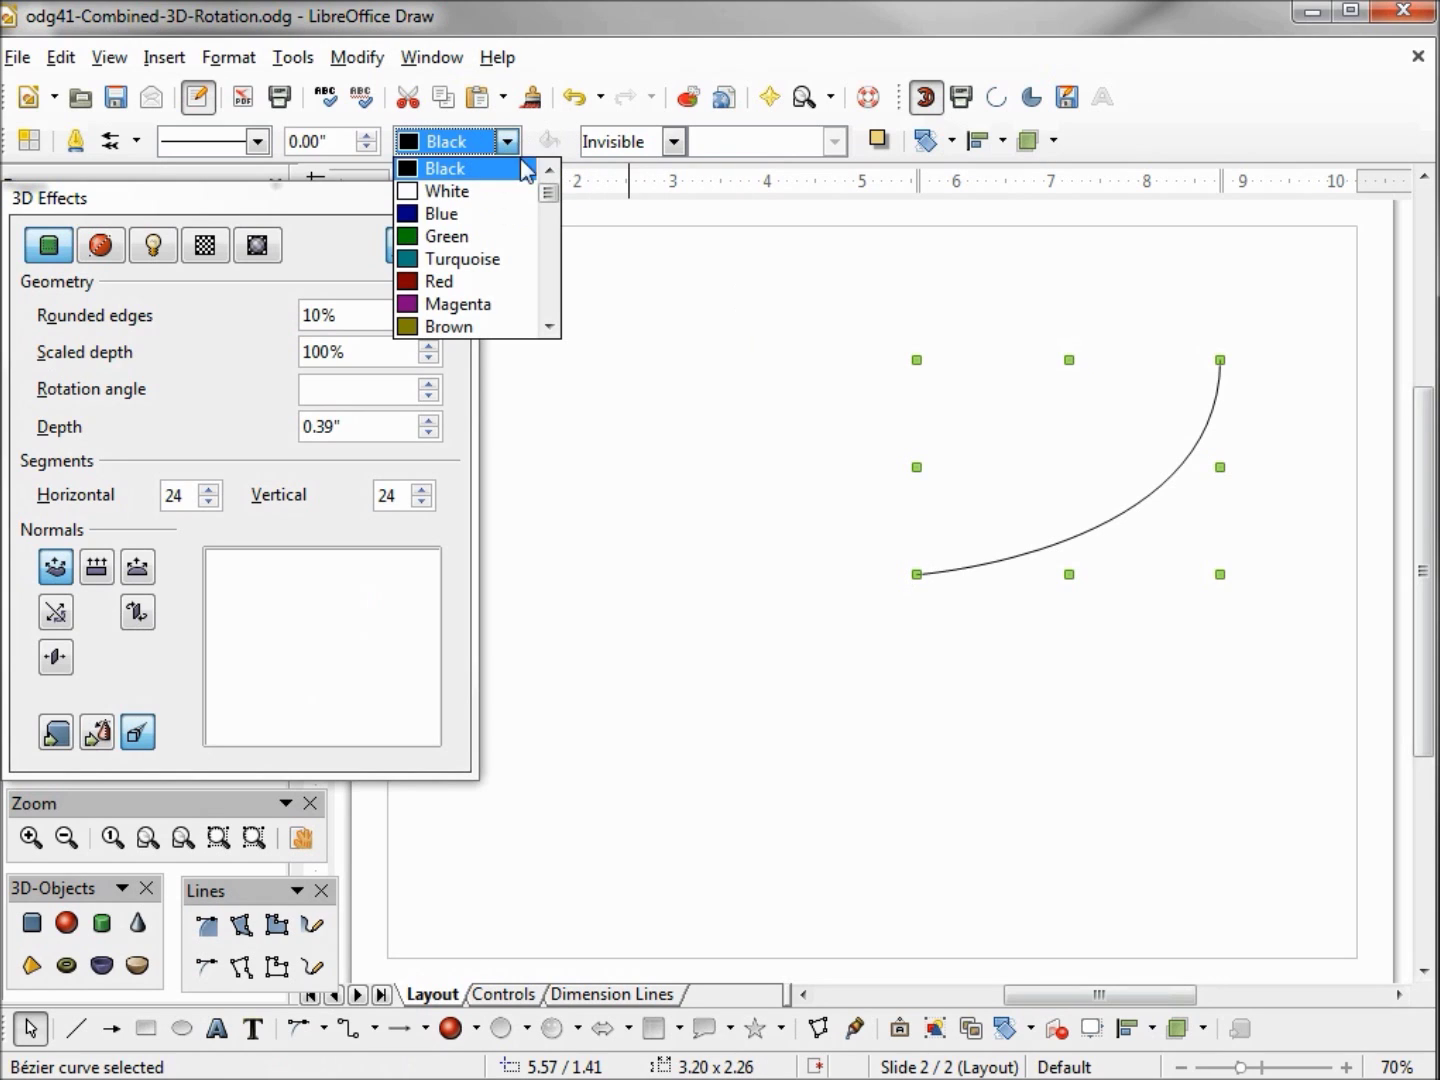
pyautogui.click(549, 327)
pyautogui.click(549, 326)
pyautogui.click(549, 326)
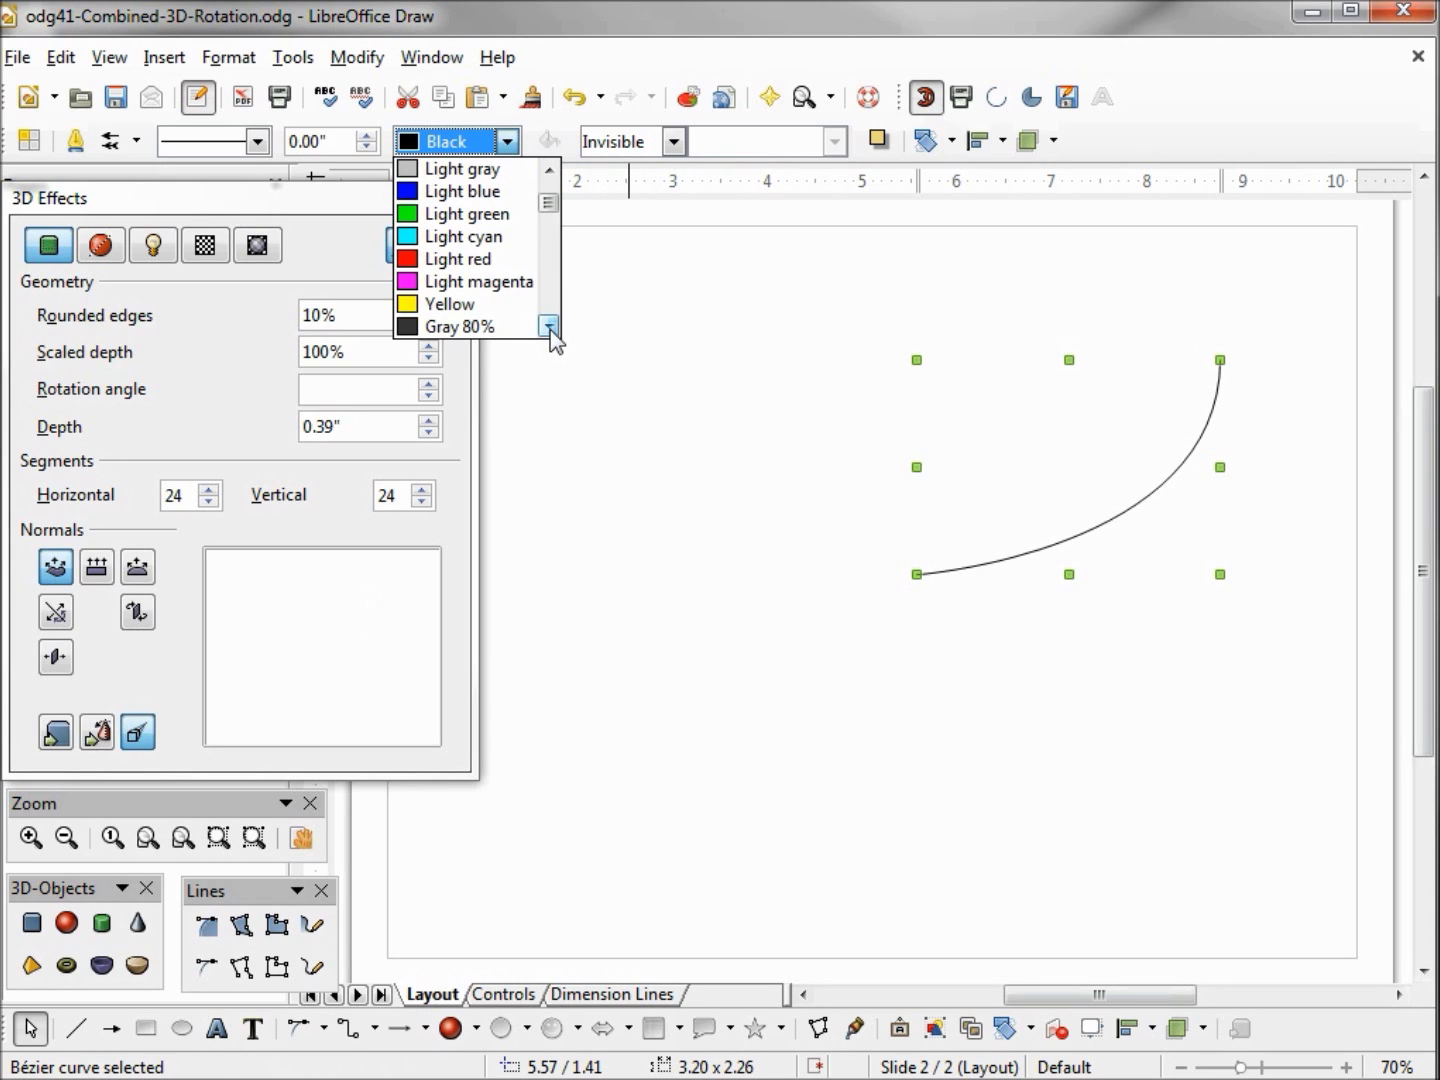
pyautogui.click(491, 306)
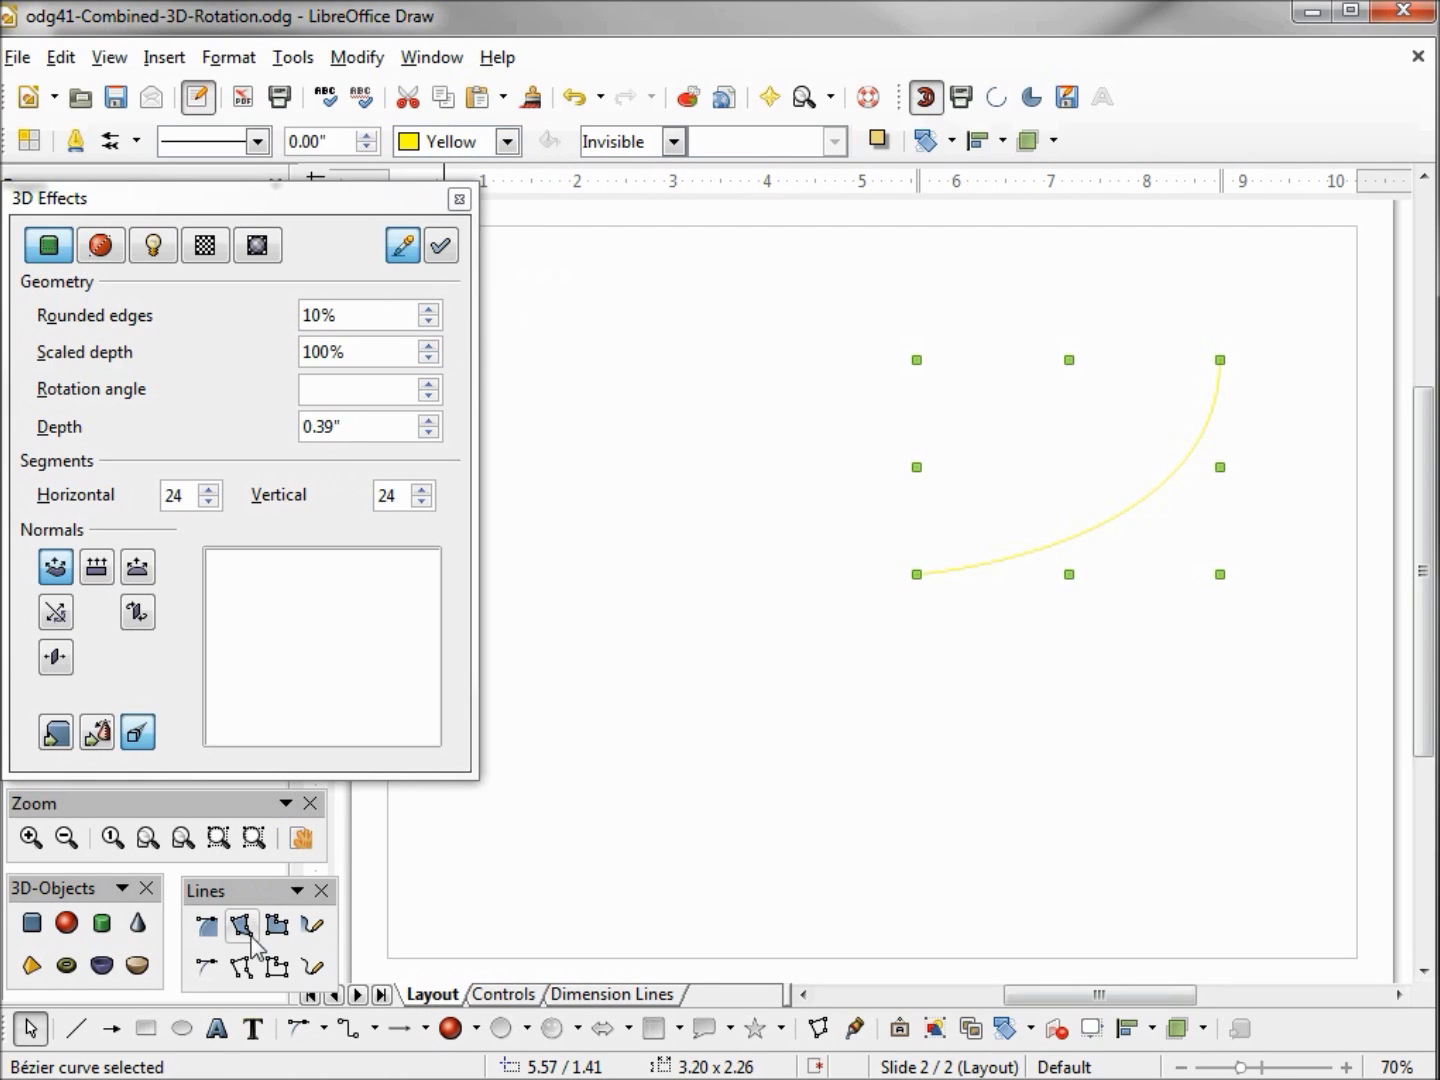
# Start a polygon in the lower middle of the page, fixing its first two points
pyautogui.click(249, 968)
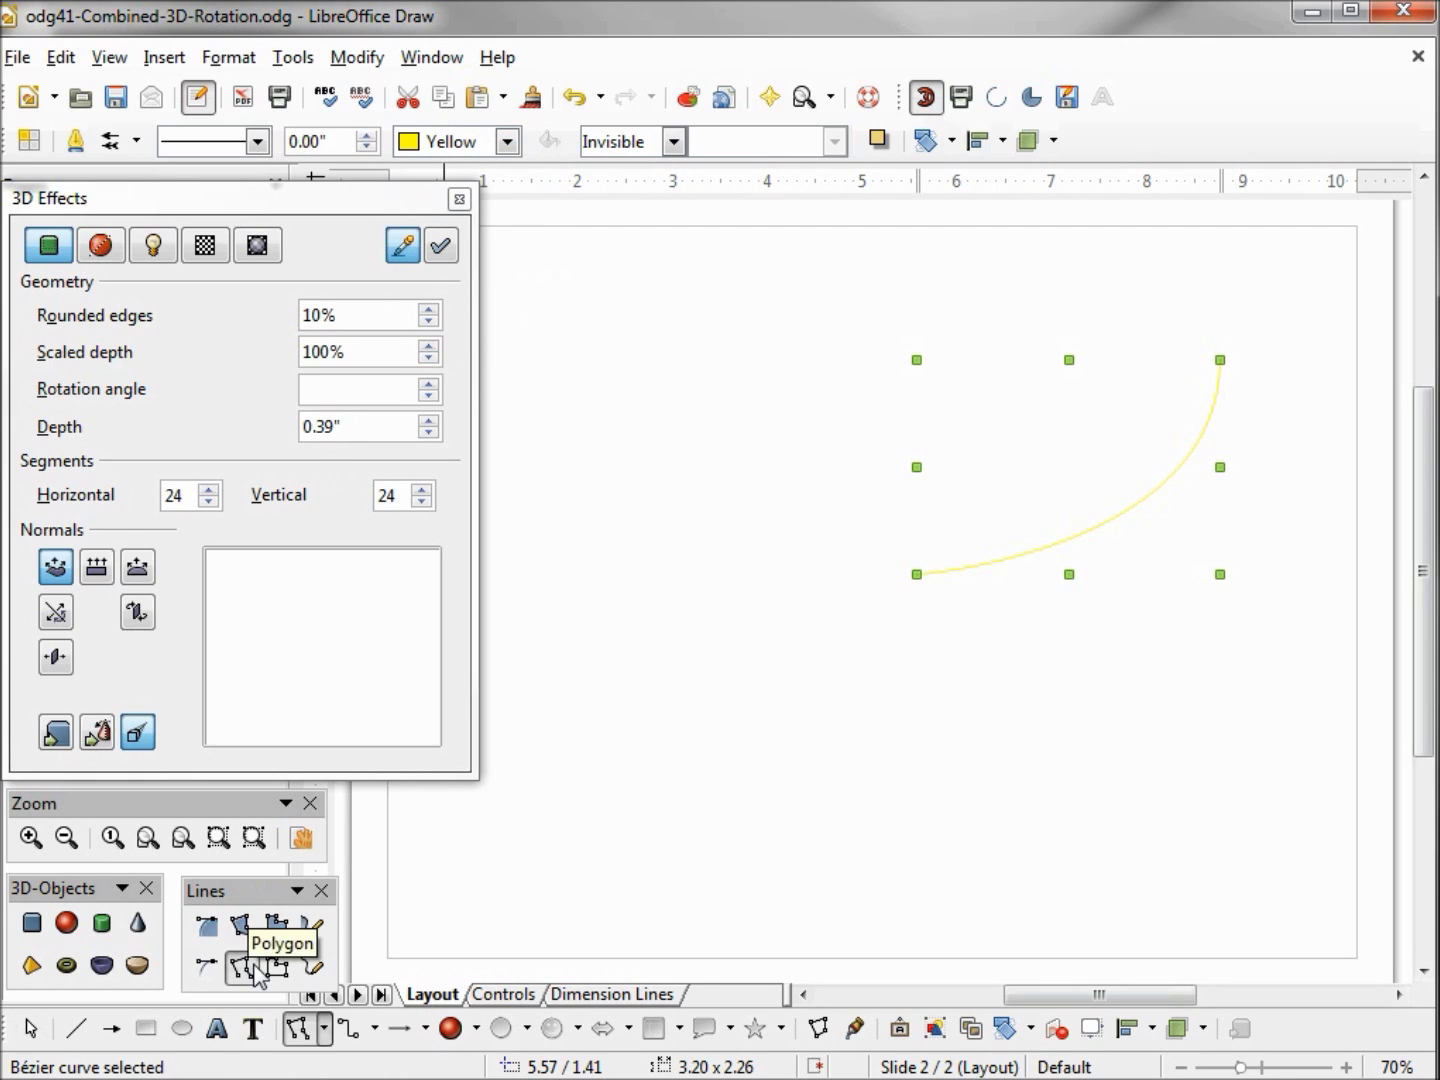
pyautogui.click(785, 793)
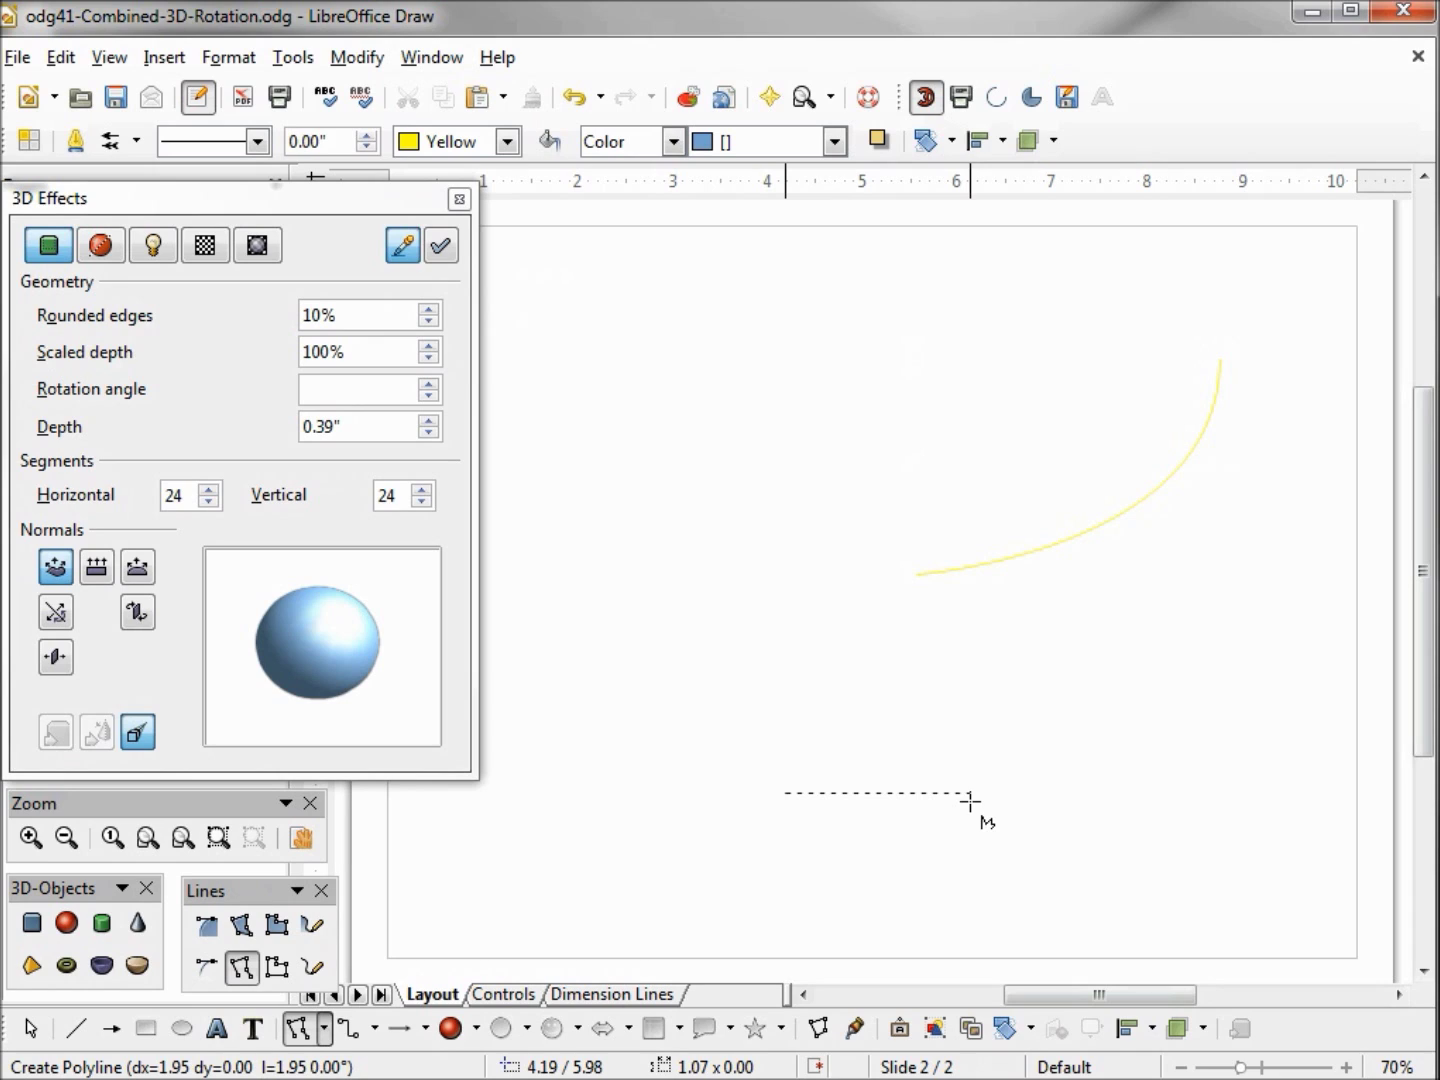
pyautogui.click(968, 799)
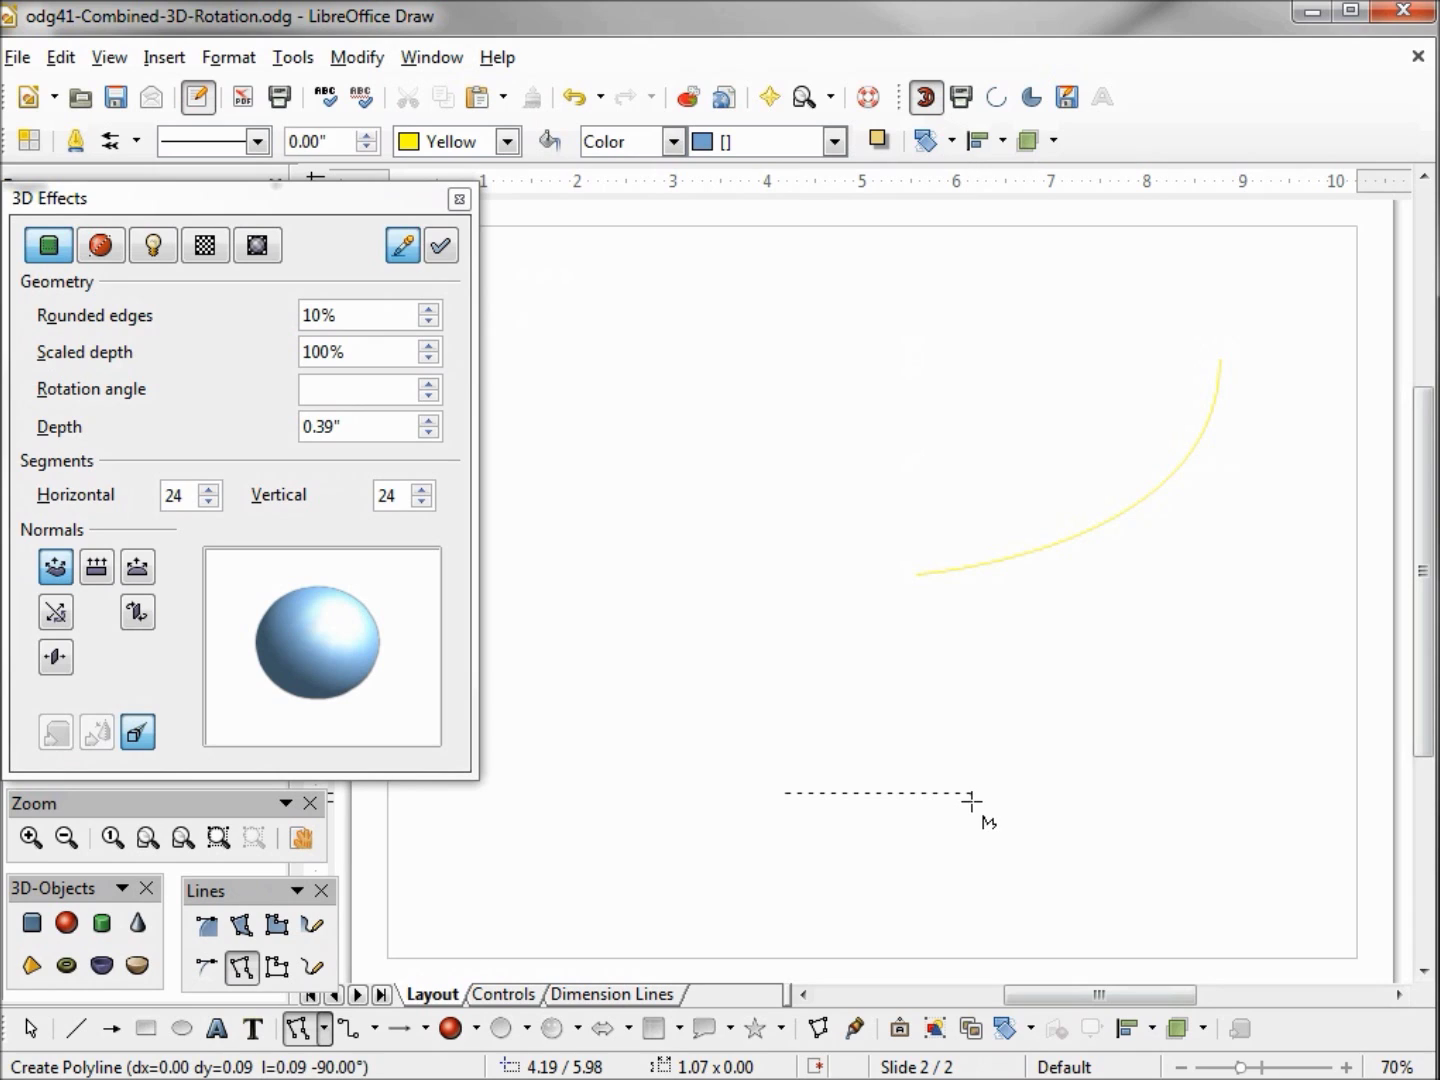
# Finish the polygon at the curve's lower end as a Light blue line, then drag a second curve above the yellow one
pyautogui.doubleClick(919, 573)
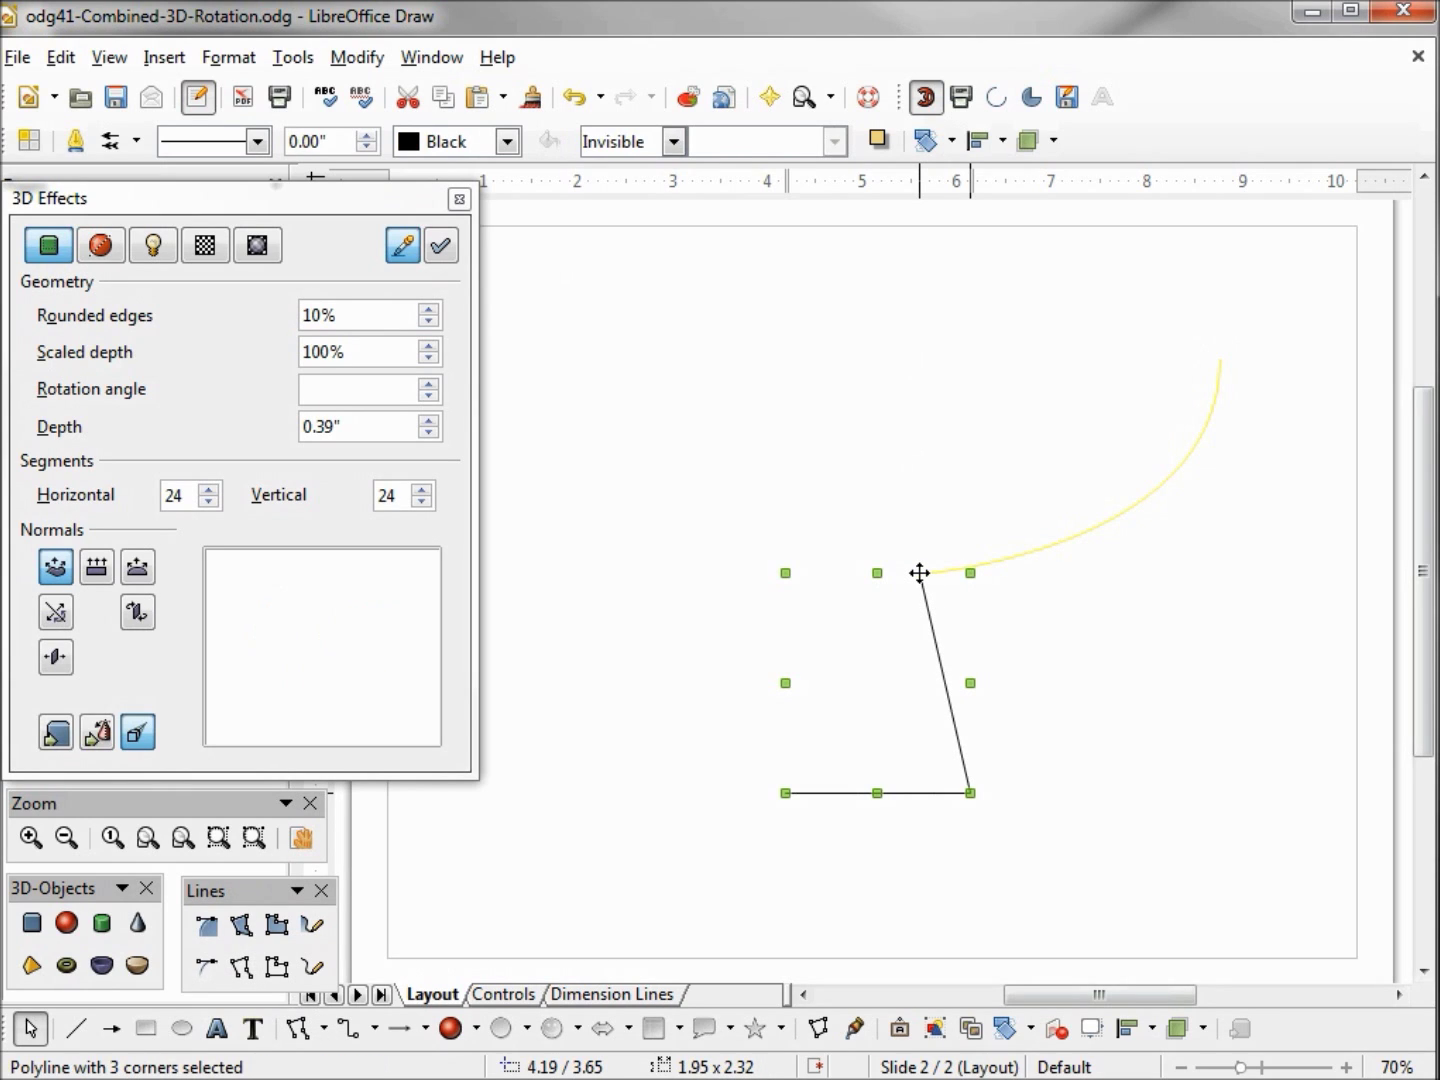
pyautogui.click(508, 140)
pyautogui.scroll(-5, 549, 327)
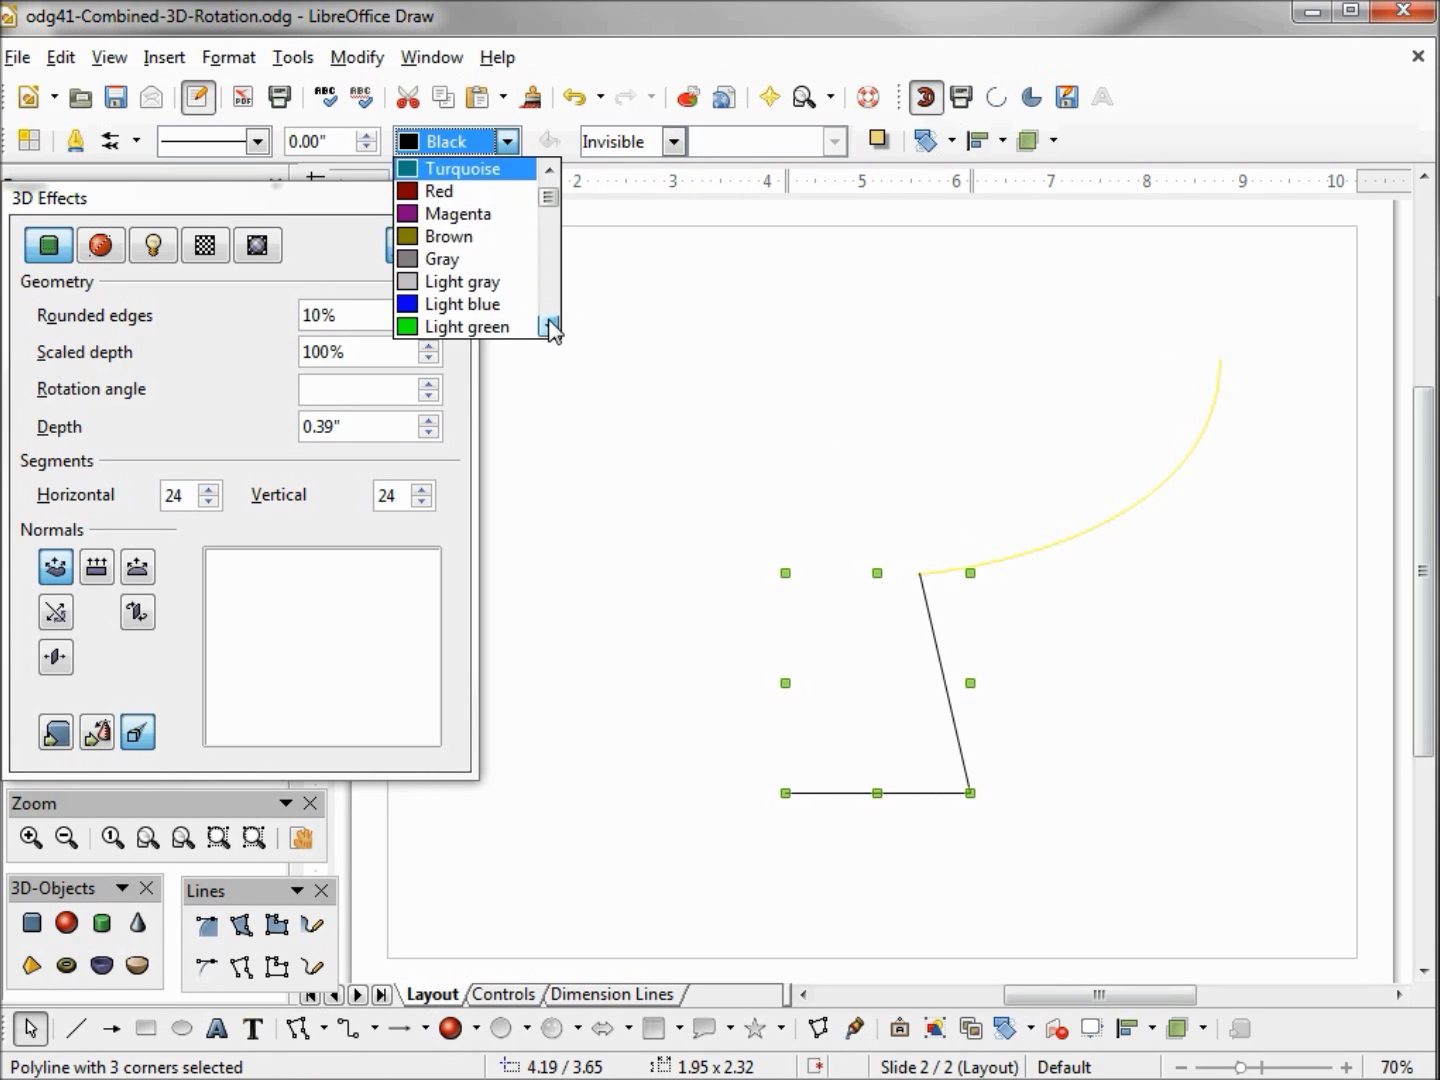
pyautogui.click(462, 281)
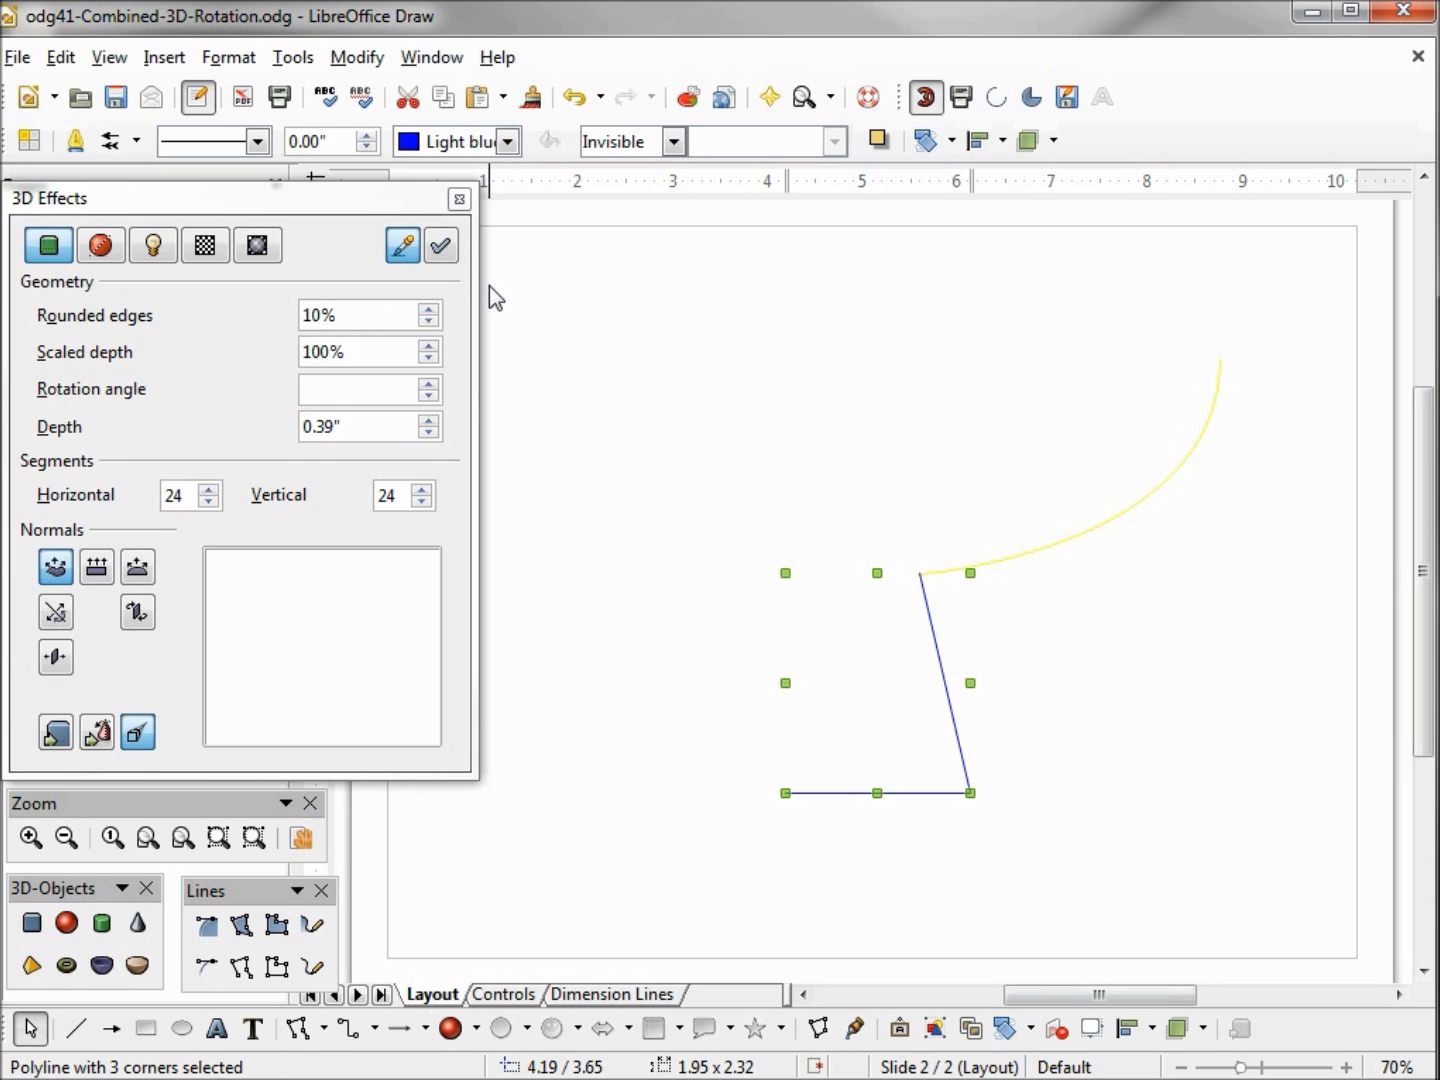
pyautogui.click(207, 967)
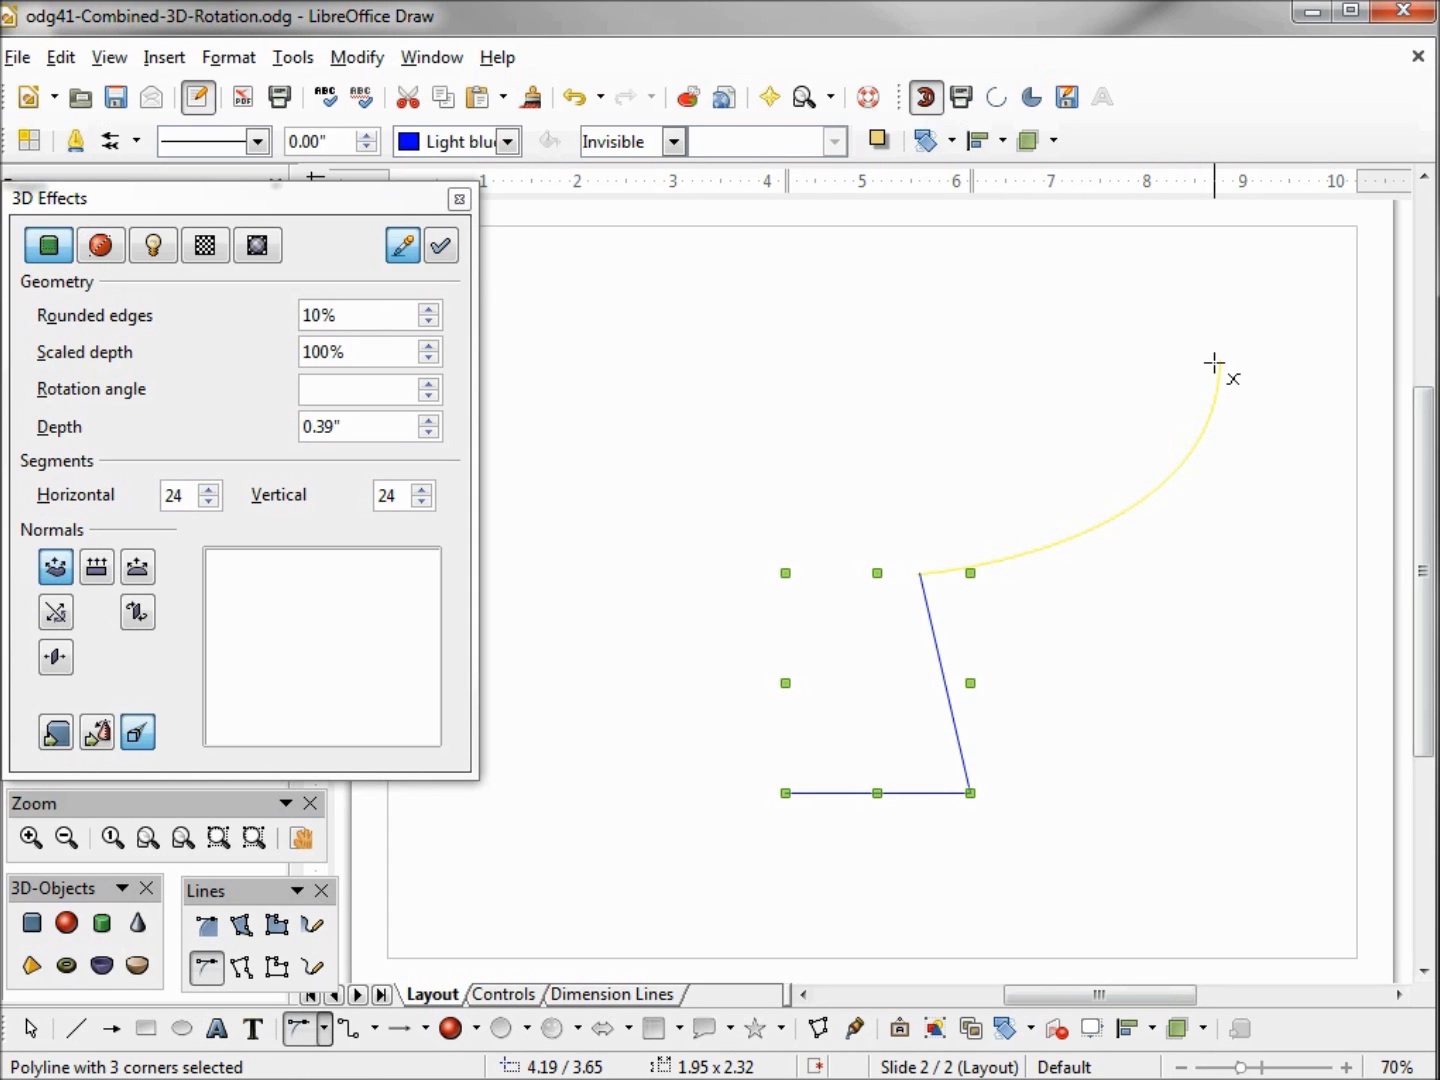
pyautogui.moveTo(1214, 363); pyautogui.dragTo(796, 574)
# Finish the second curve, colour its line Light magenta, deselect it, and pick the Circle shape
pyautogui.doubleClick(797, 574)
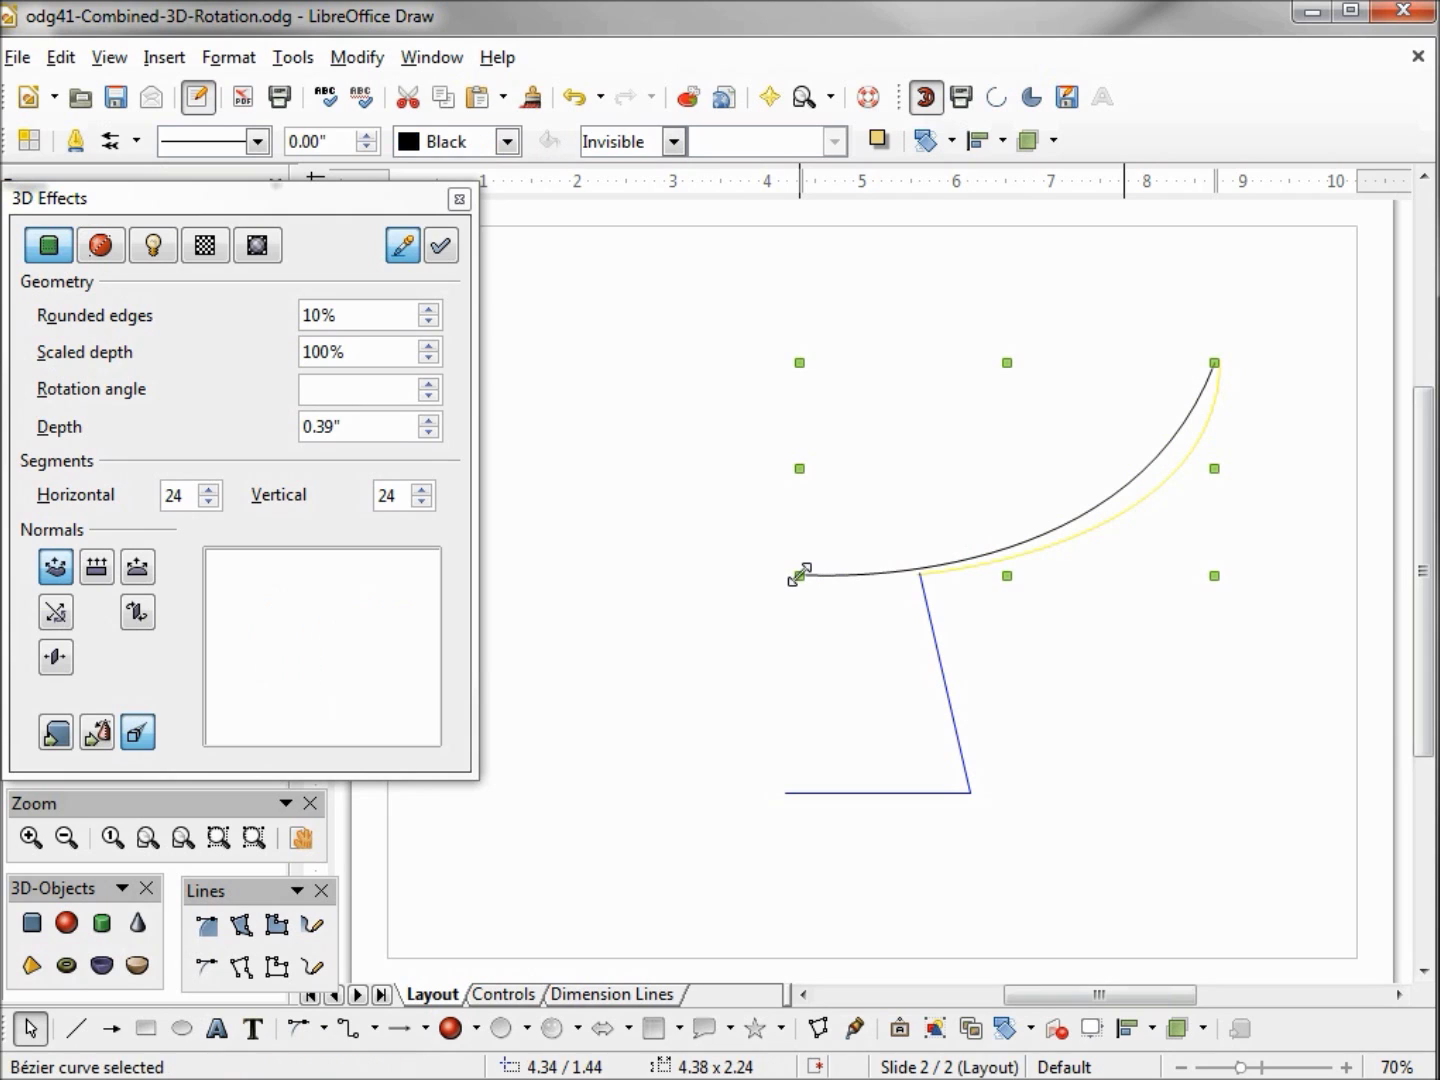
pyautogui.click(508, 140)
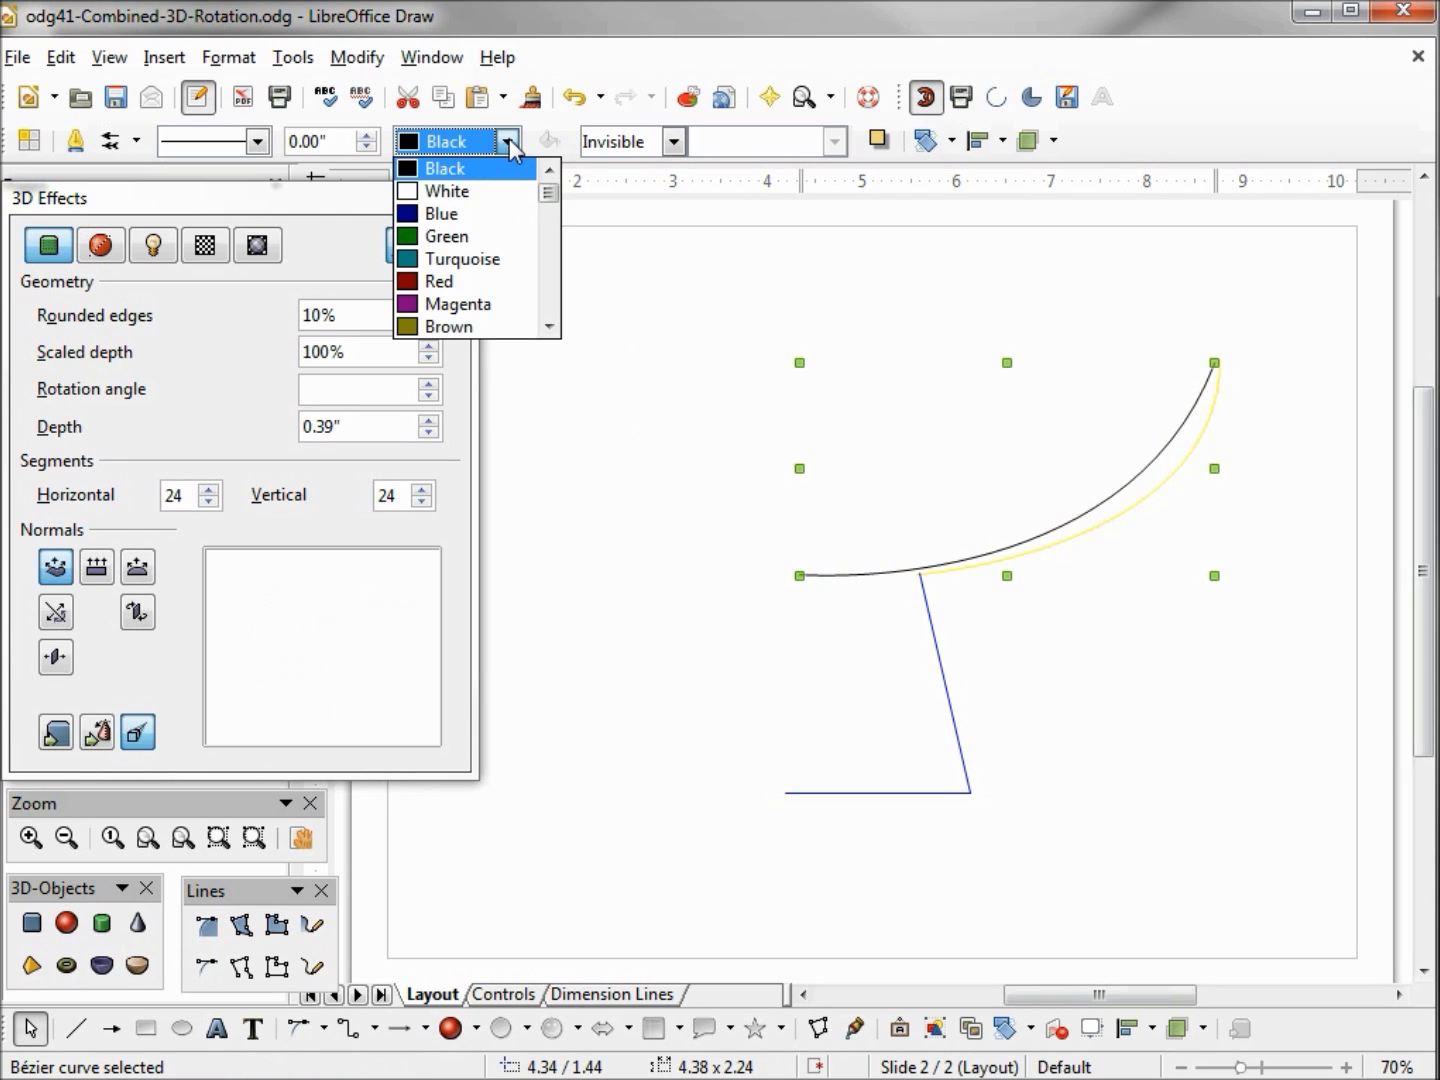
pyautogui.moveTo(549, 192); pyautogui.dragTo(547, 206)
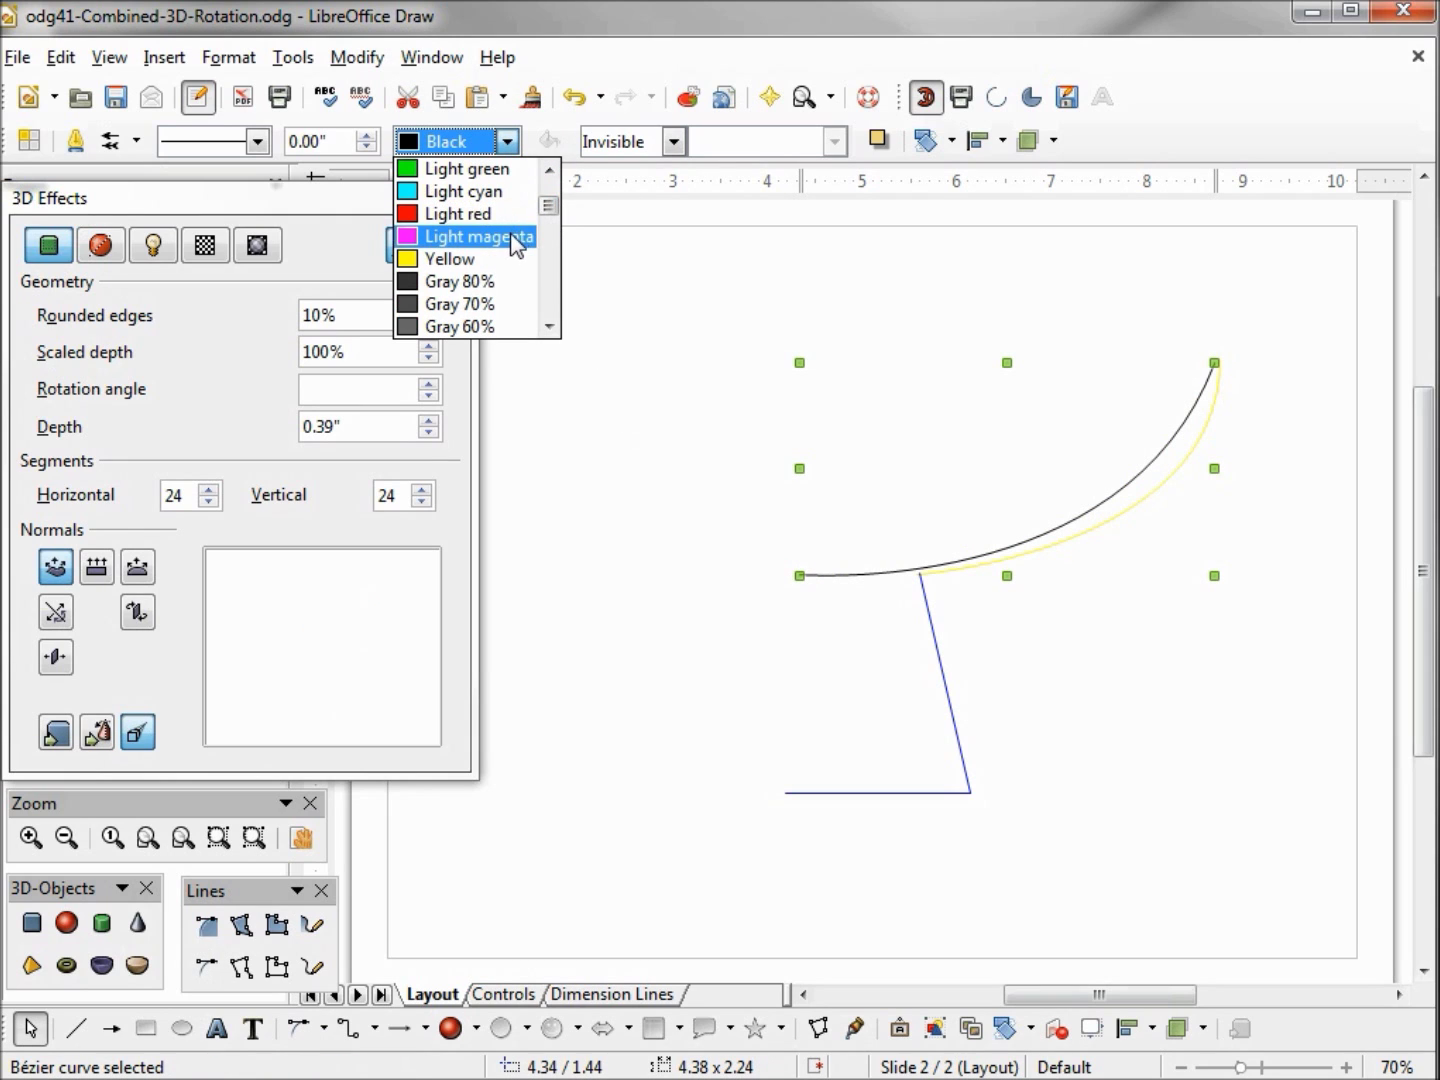
pyautogui.click(516, 247)
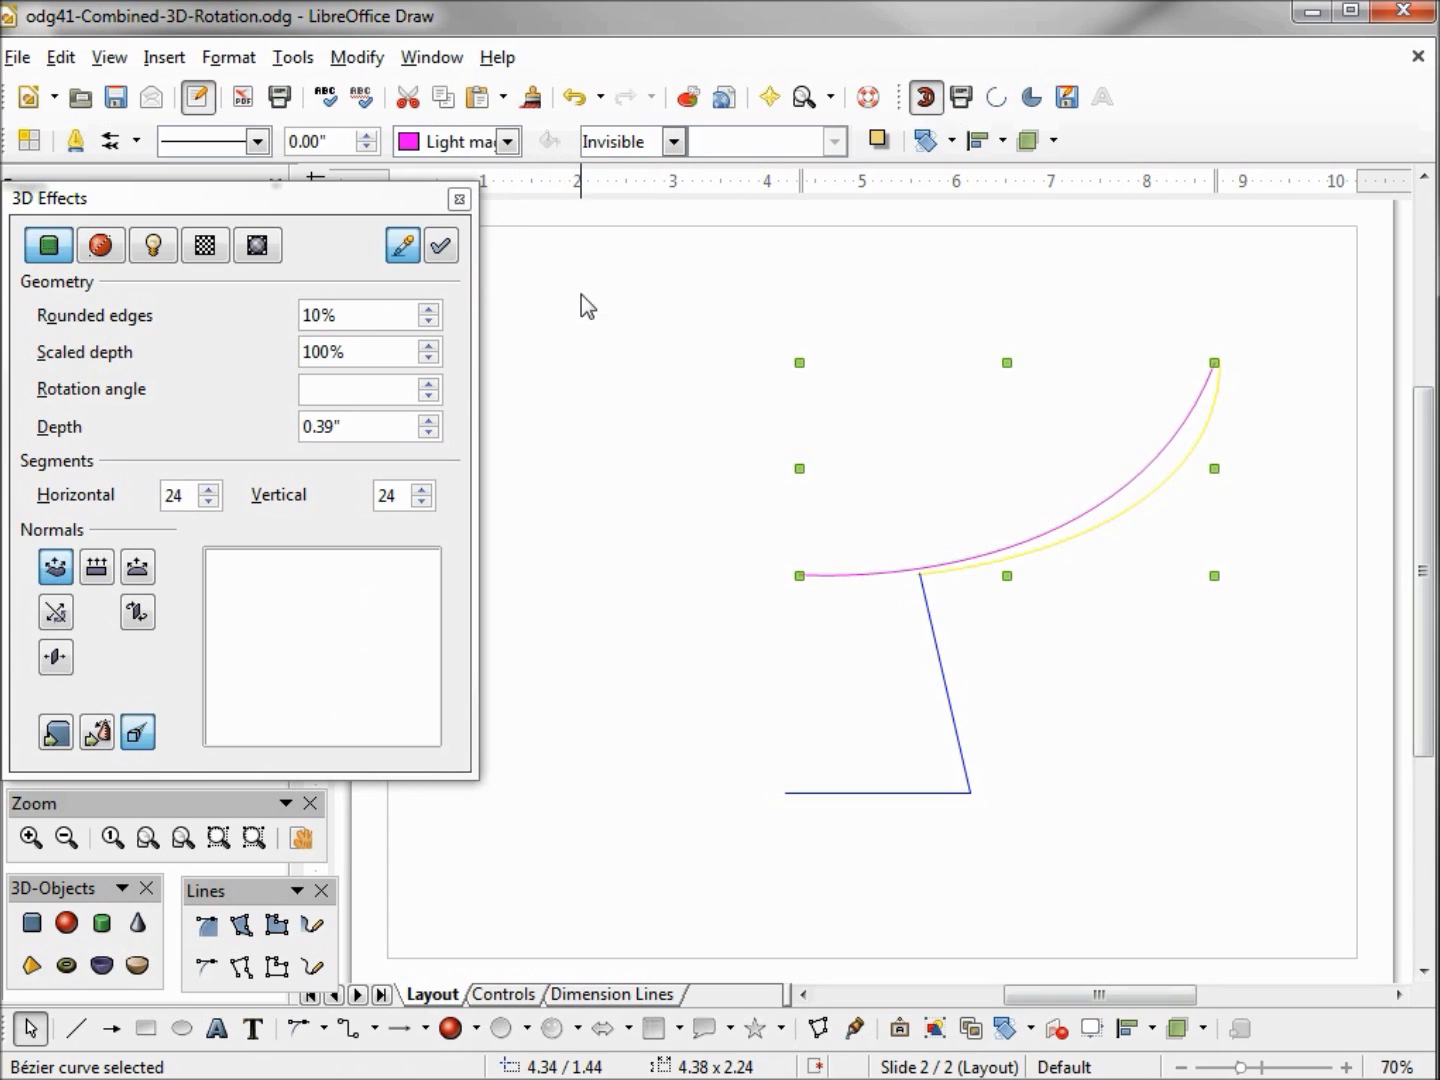
pyautogui.click(666, 427)
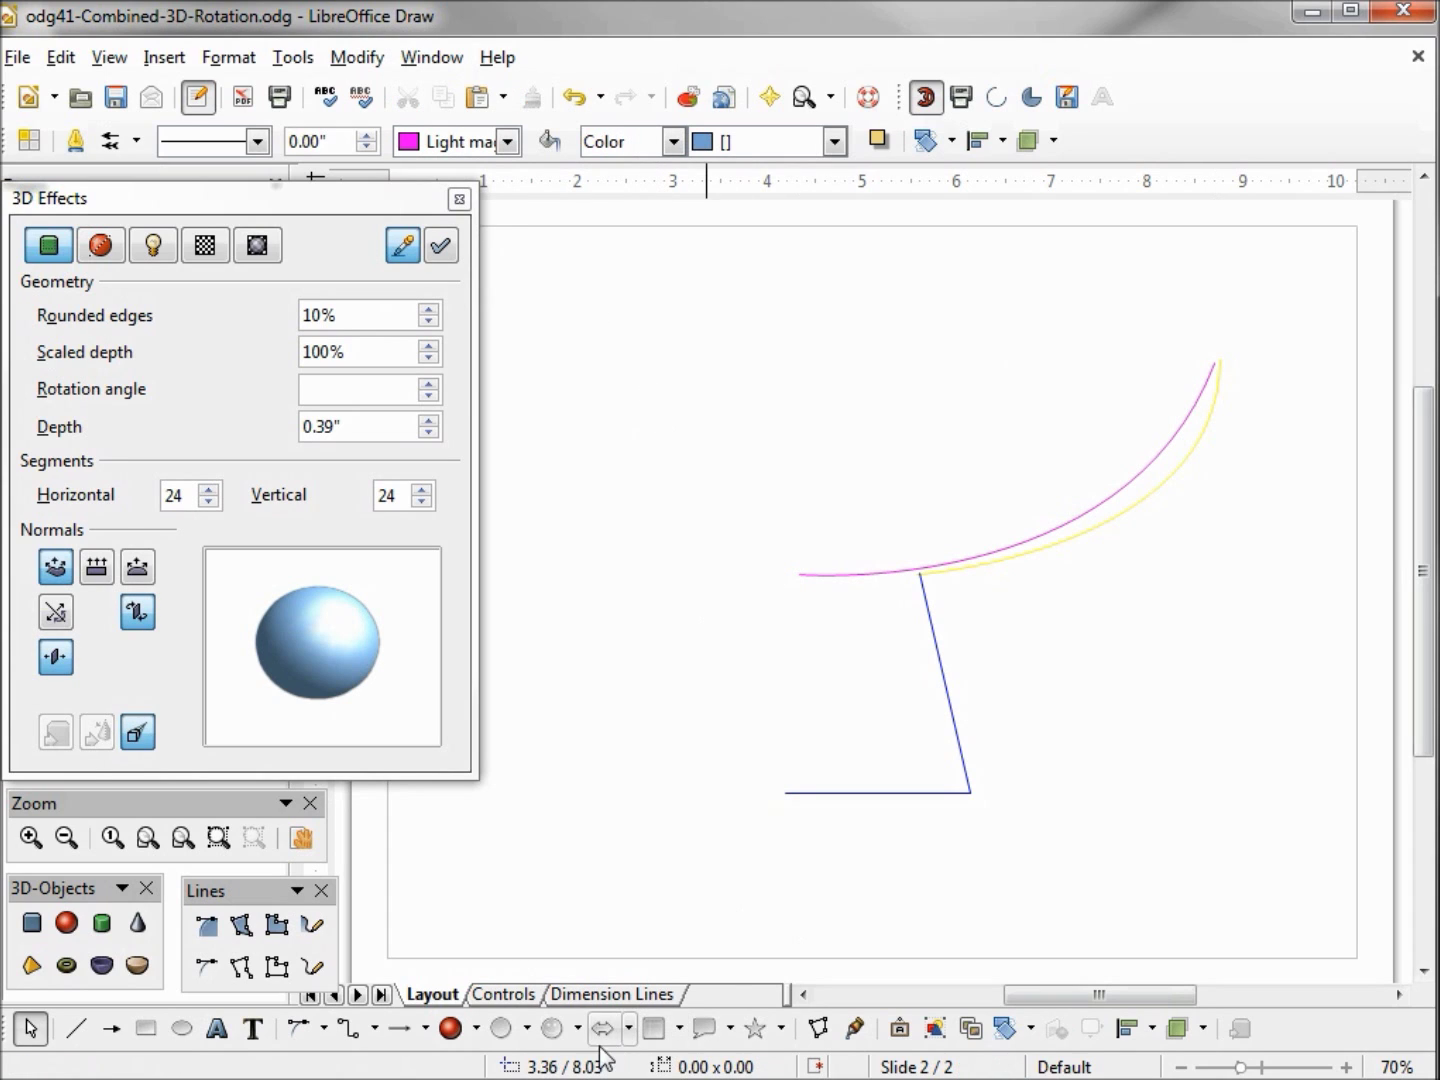
pyautogui.click(526, 1028)
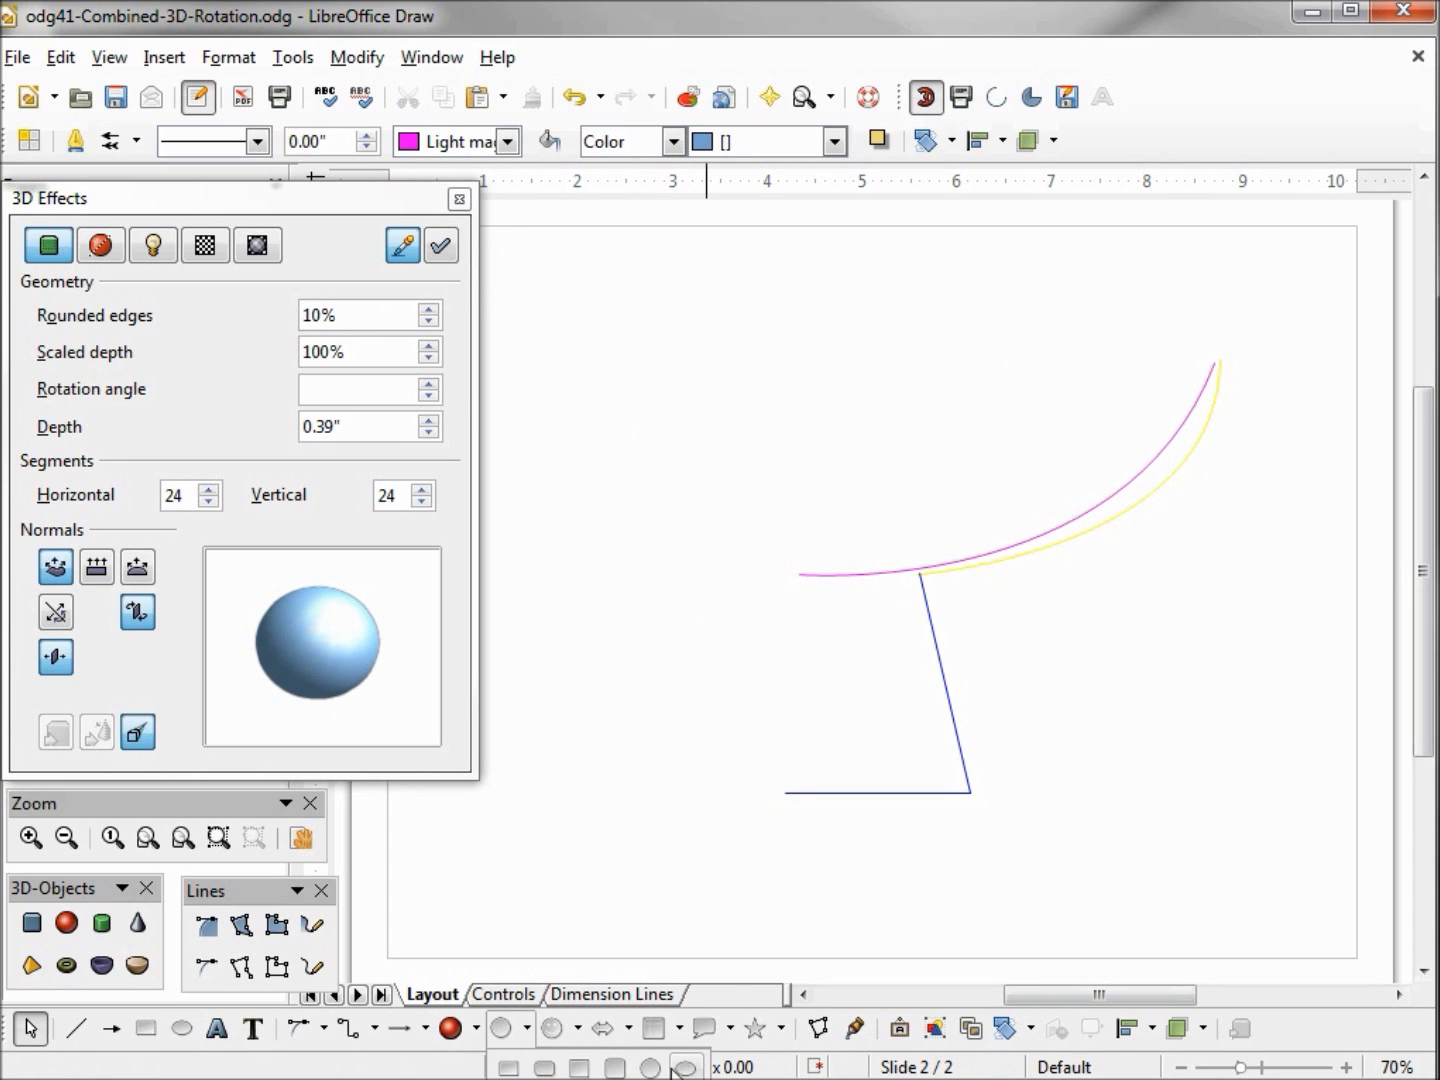
pyautogui.click(650, 1066)
# Draw a tiny circle at the curves' upper tips and nudge it down onto their ends
pyautogui.moveTo(1212, 345); pyautogui.dragTo(1225, 361)
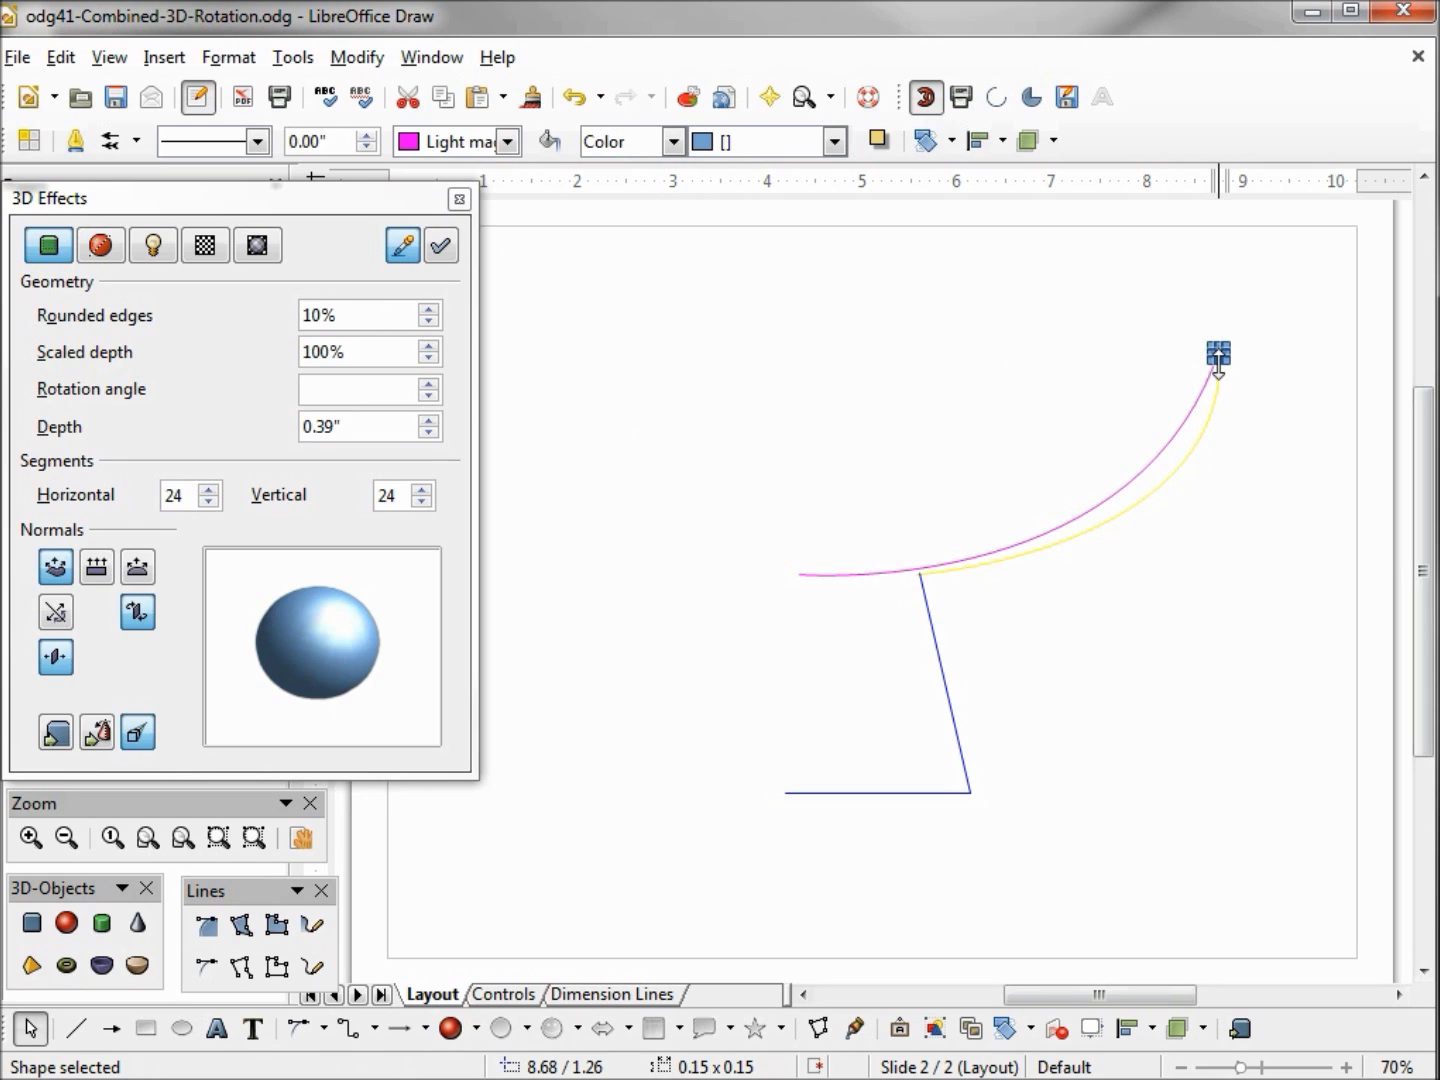
pyautogui.click(254, 838)
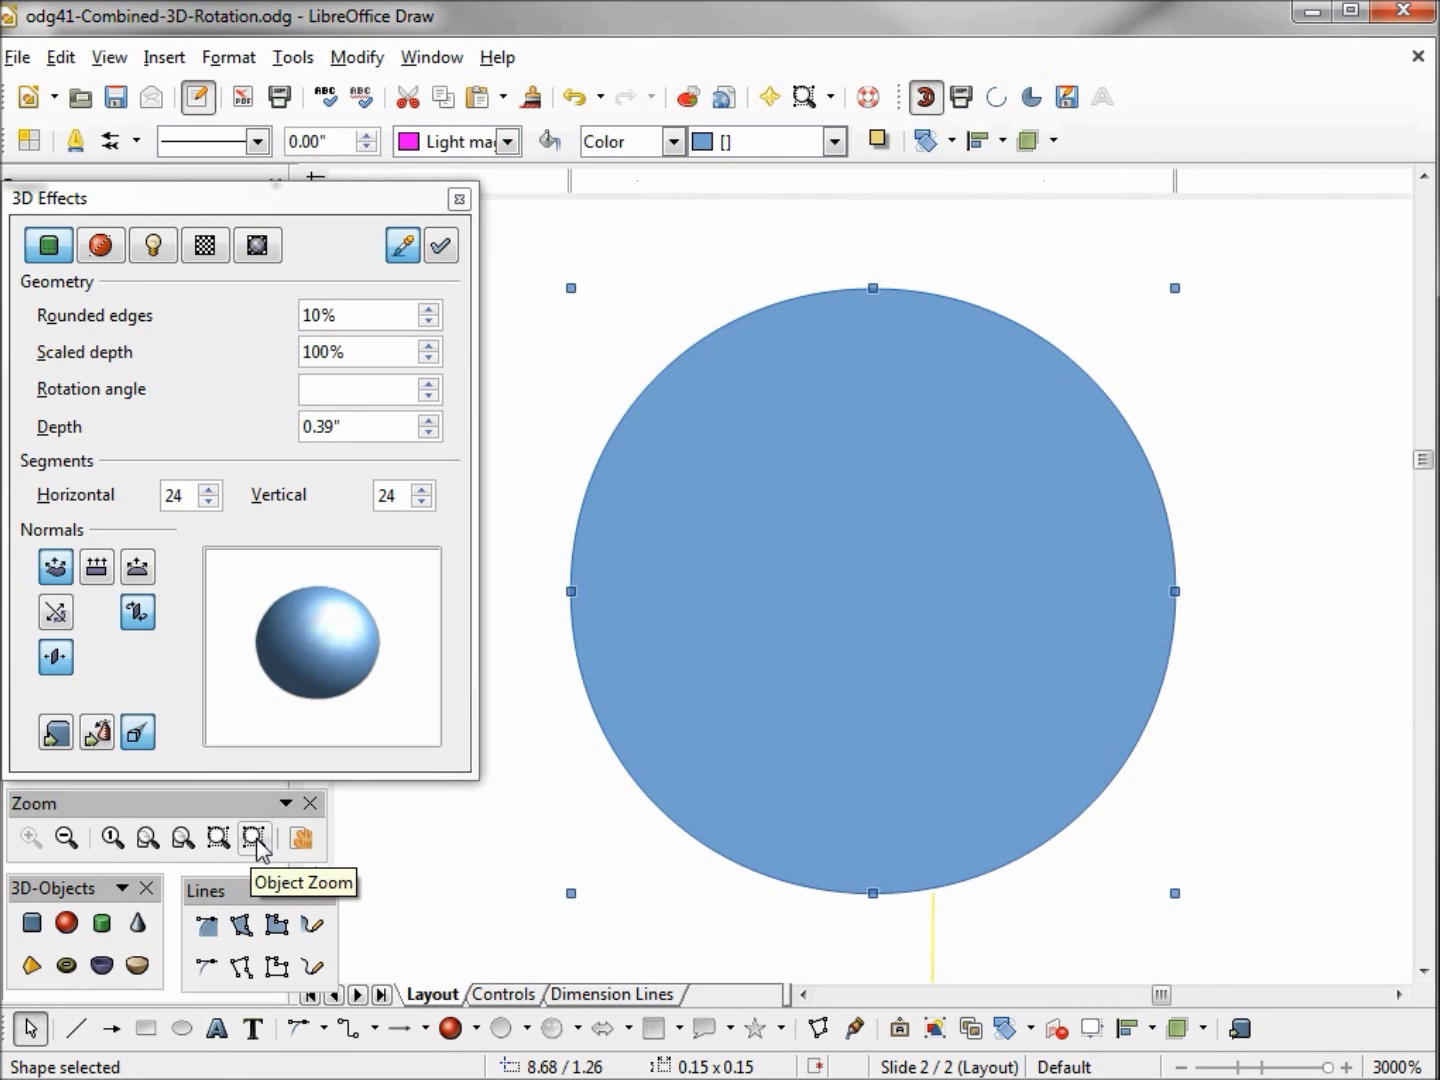
pyautogui.click(65, 840)
pyautogui.click(65, 841)
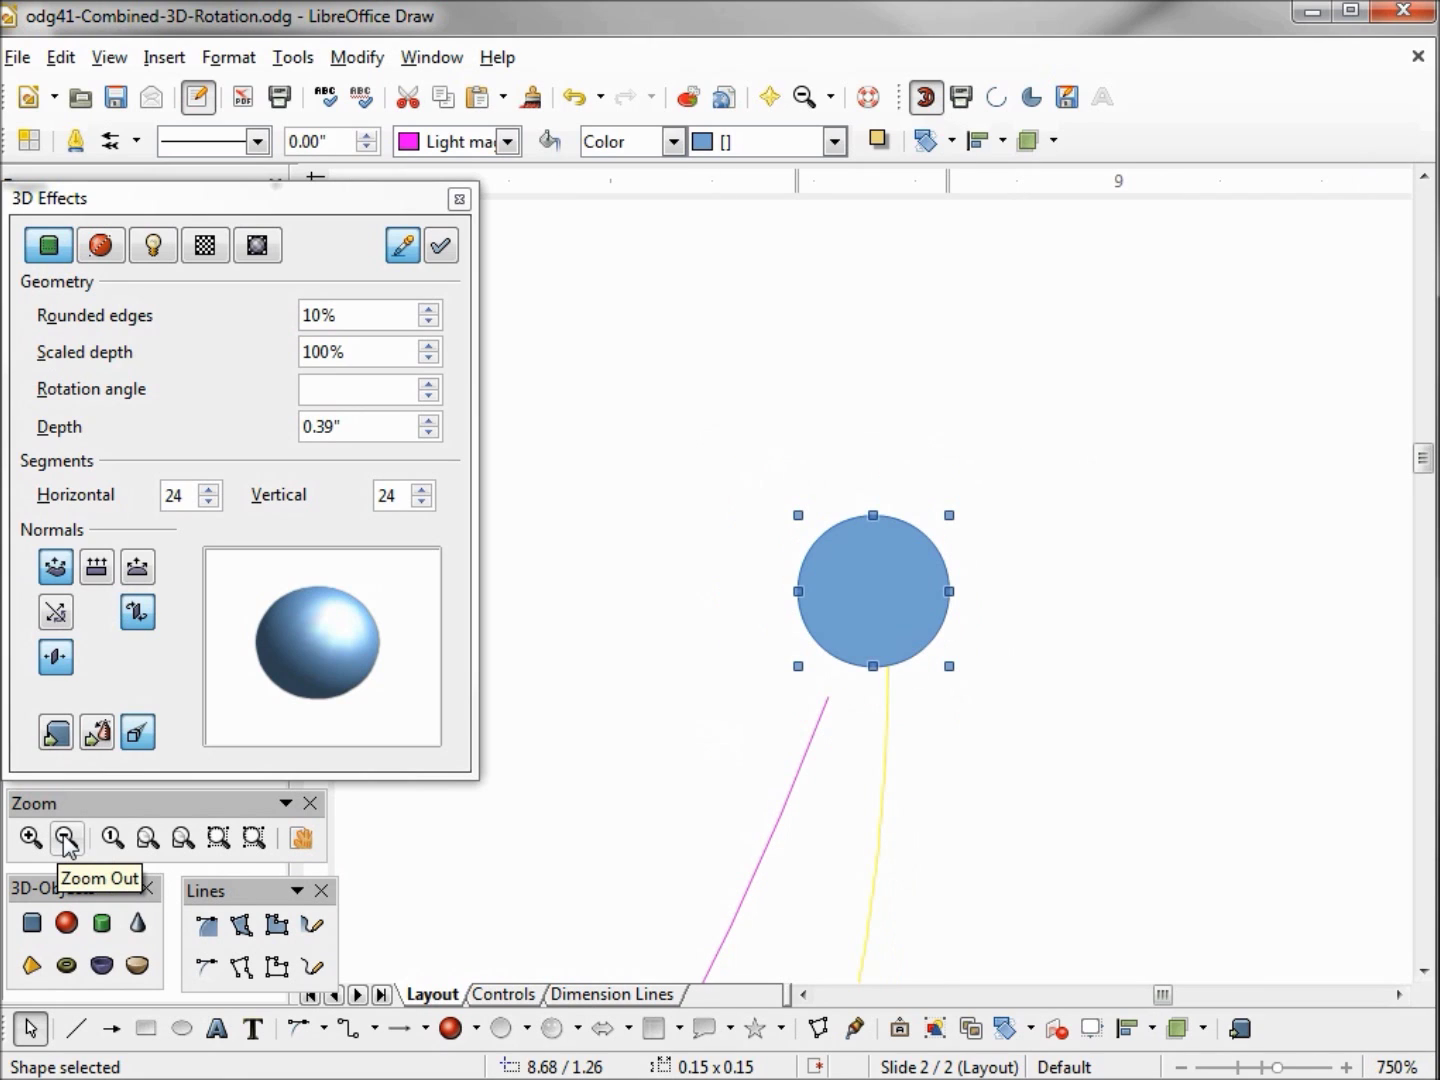
pyautogui.press('Down')
pyautogui.press('Down')
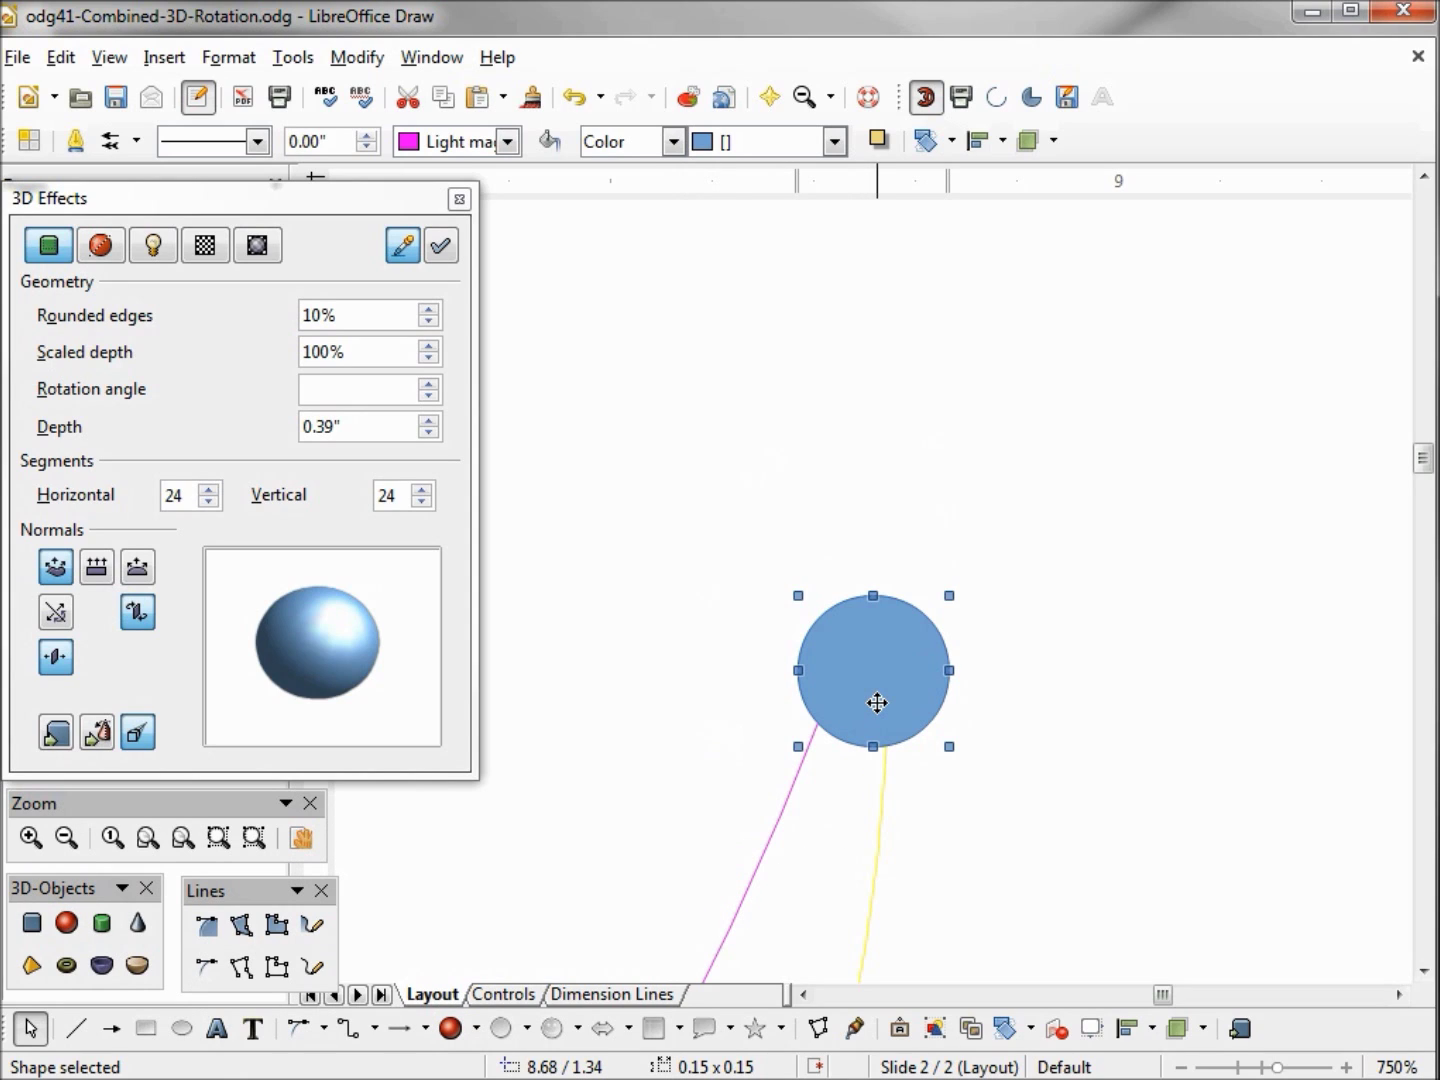
pyautogui.click(218, 840)
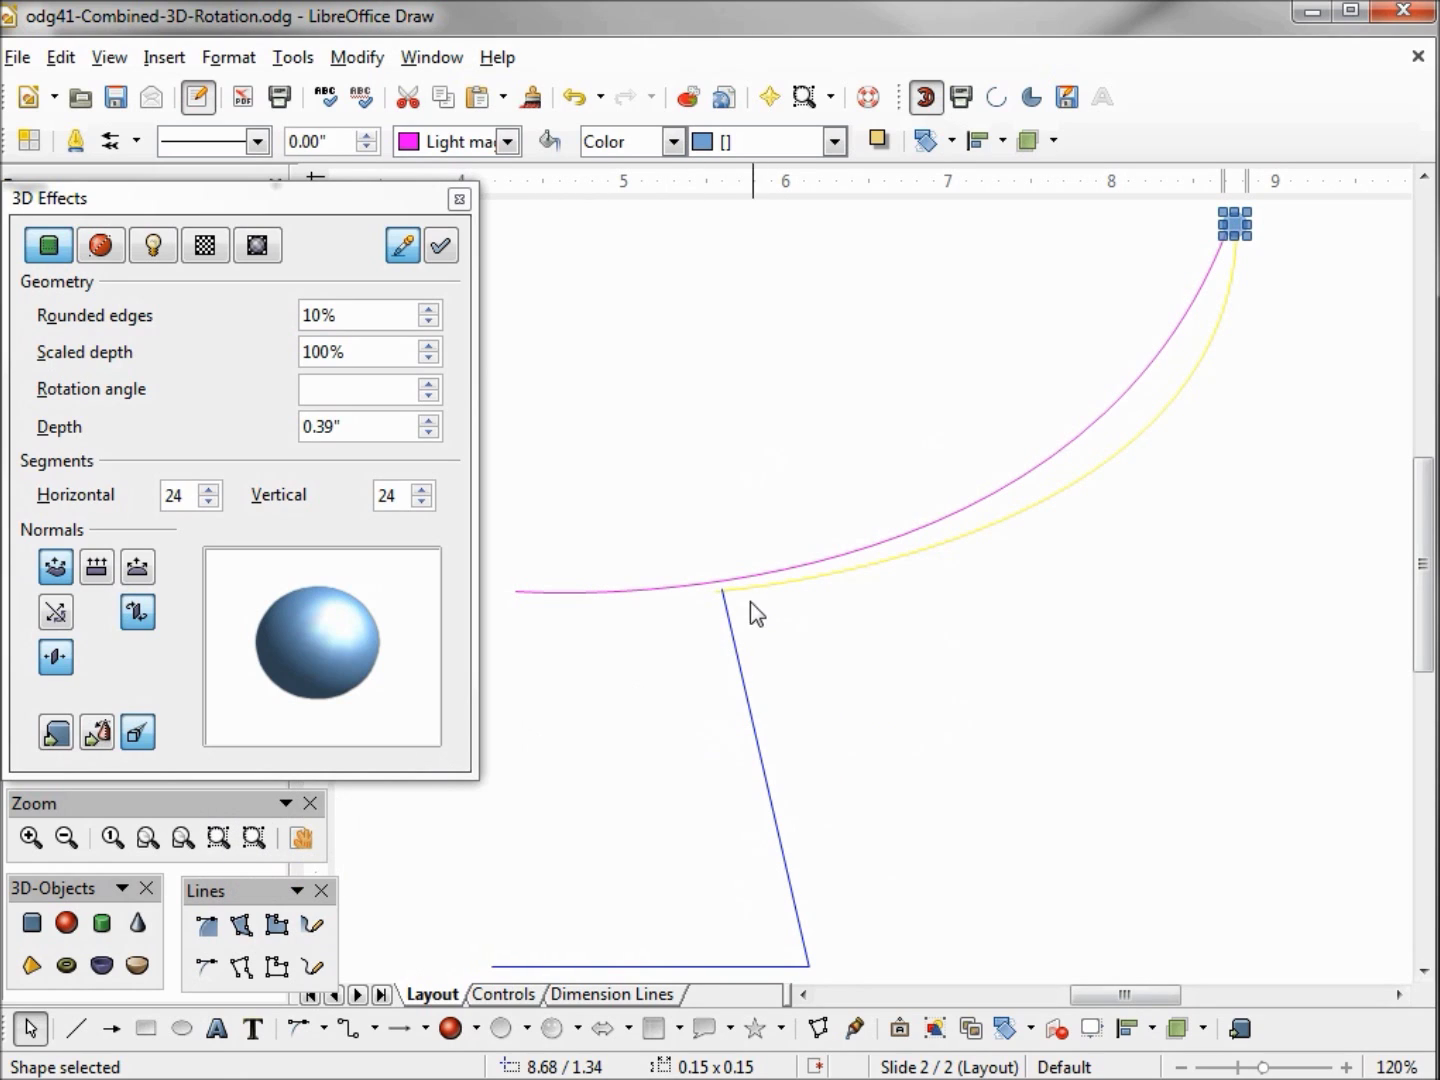
# Draw a small circle near the curves' junction with a Light red outline and fill
pyautogui.click(526, 1028)
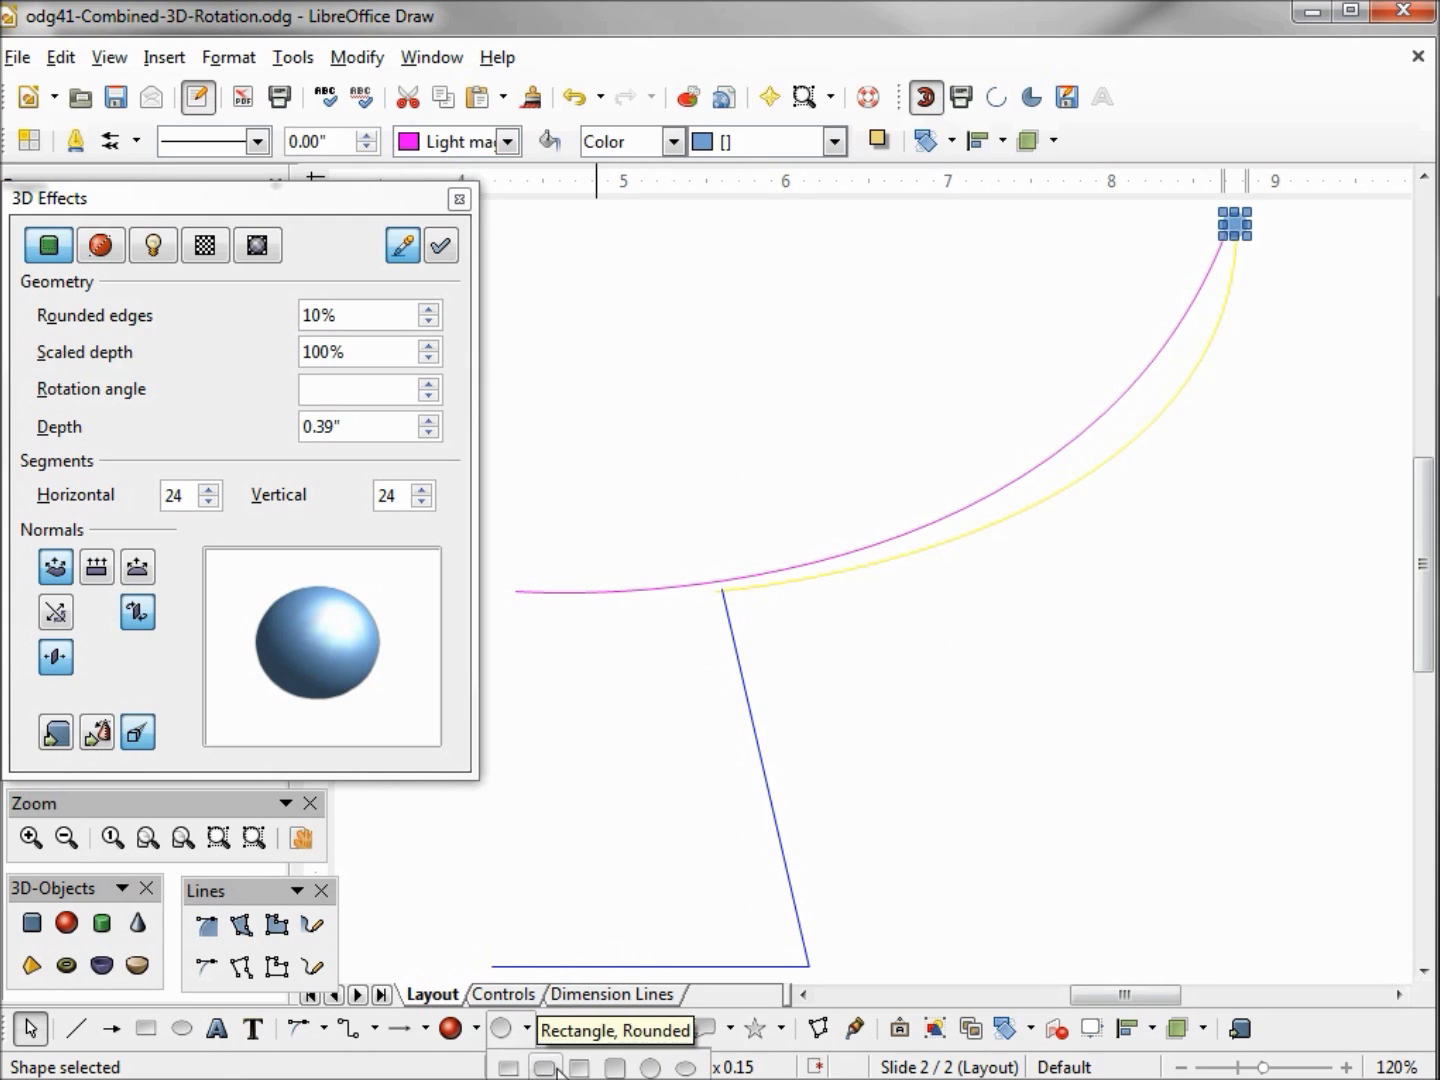
pyautogui.click(649, 1052)
pyautogui.moveTo(755, 604); pyautogui.dragTo(768, 628)
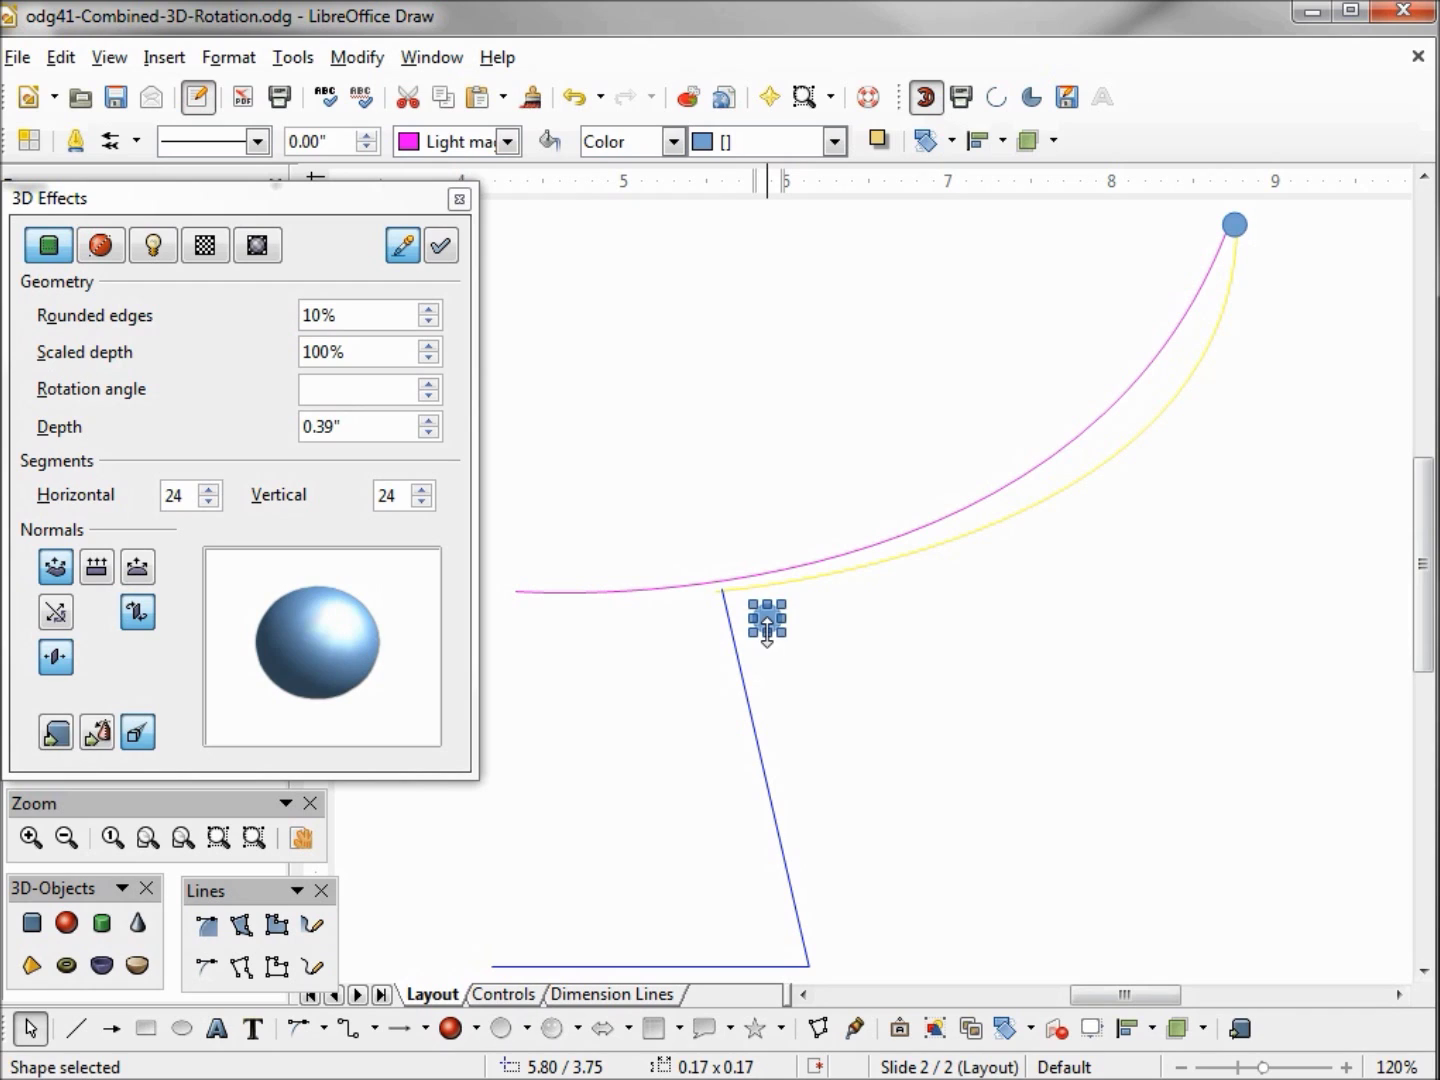
pyautogui.click(505, 149)
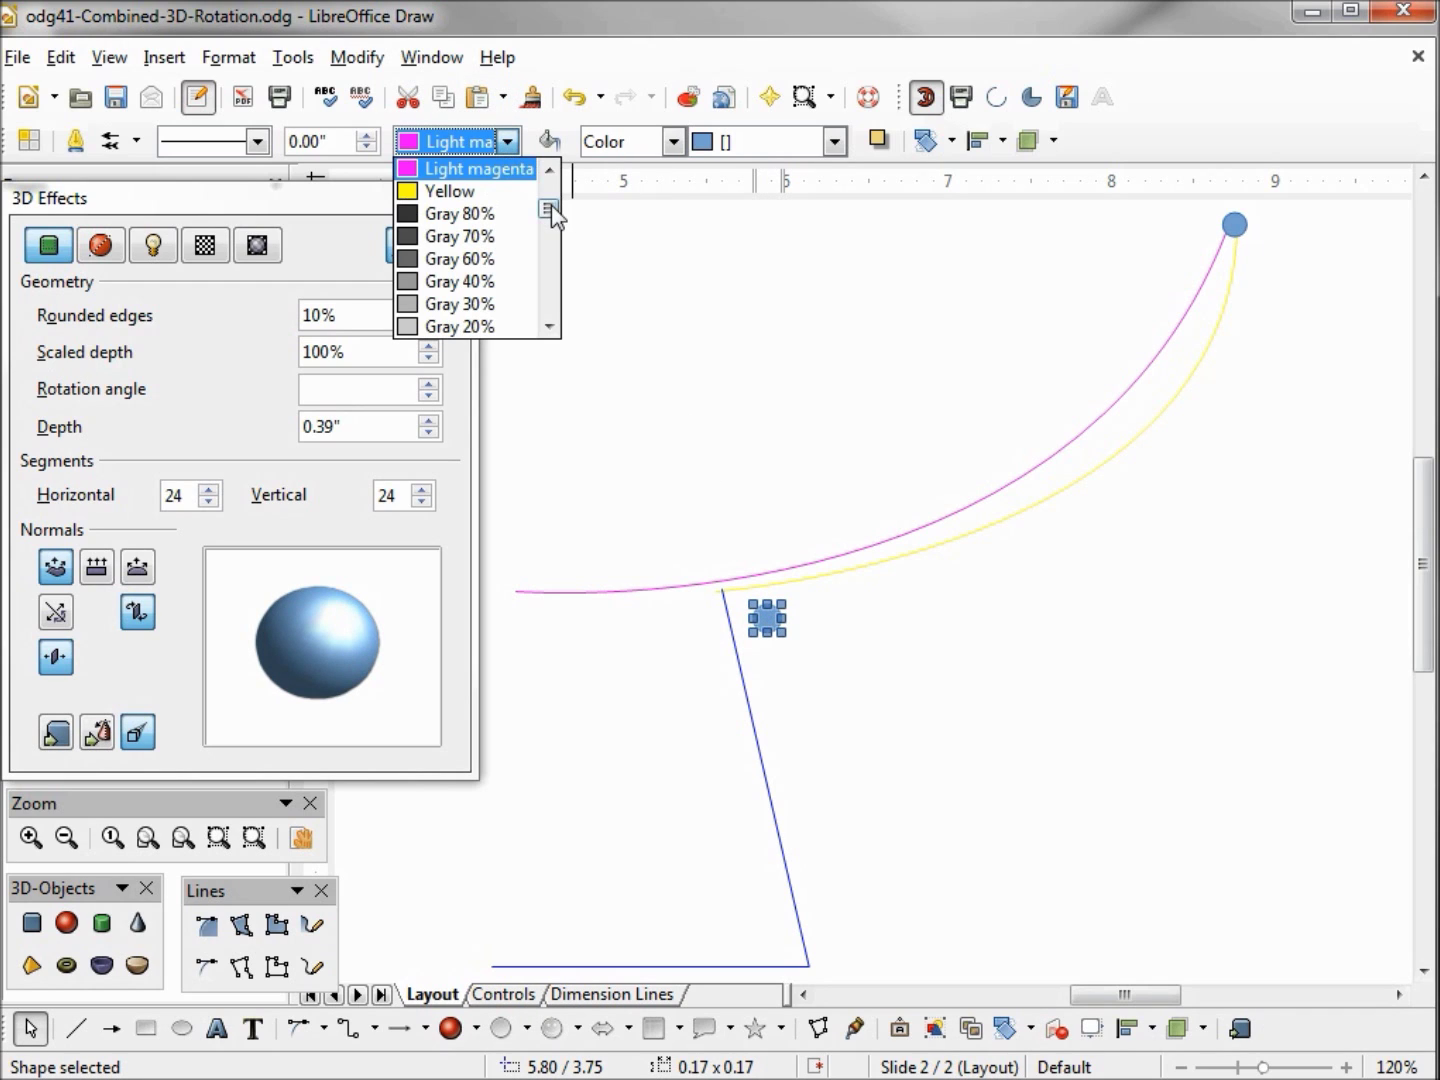
pyautogui.moveTo(552, 204); pyautogui.dragTo(562, 211)
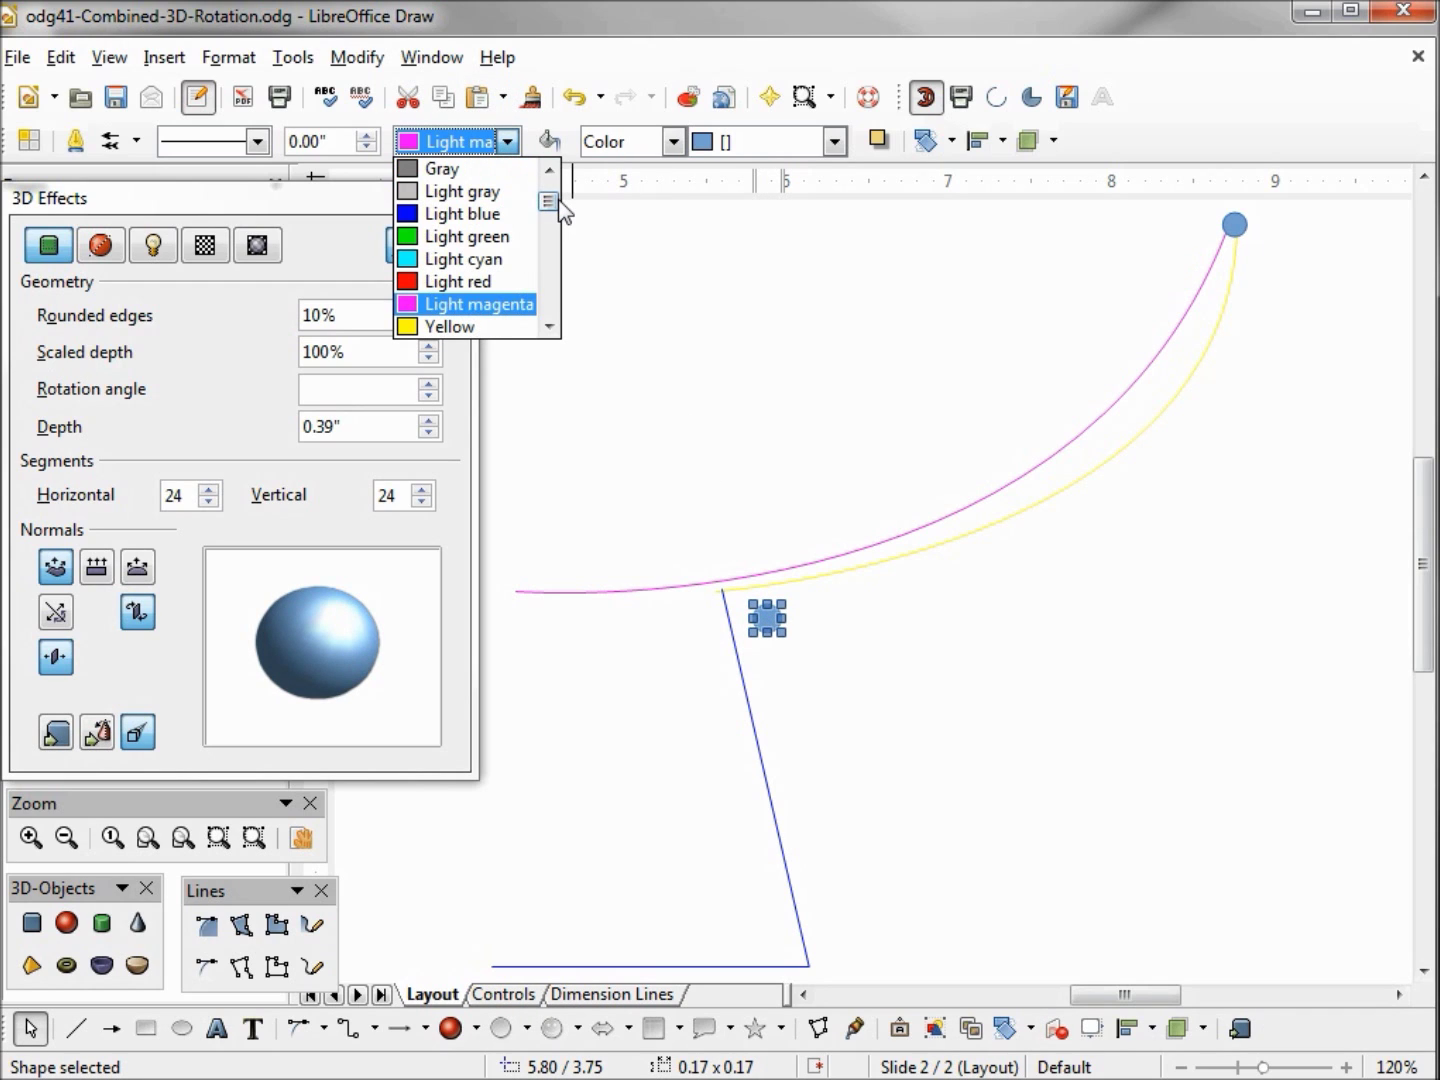
pyautogui.click(503, 285)
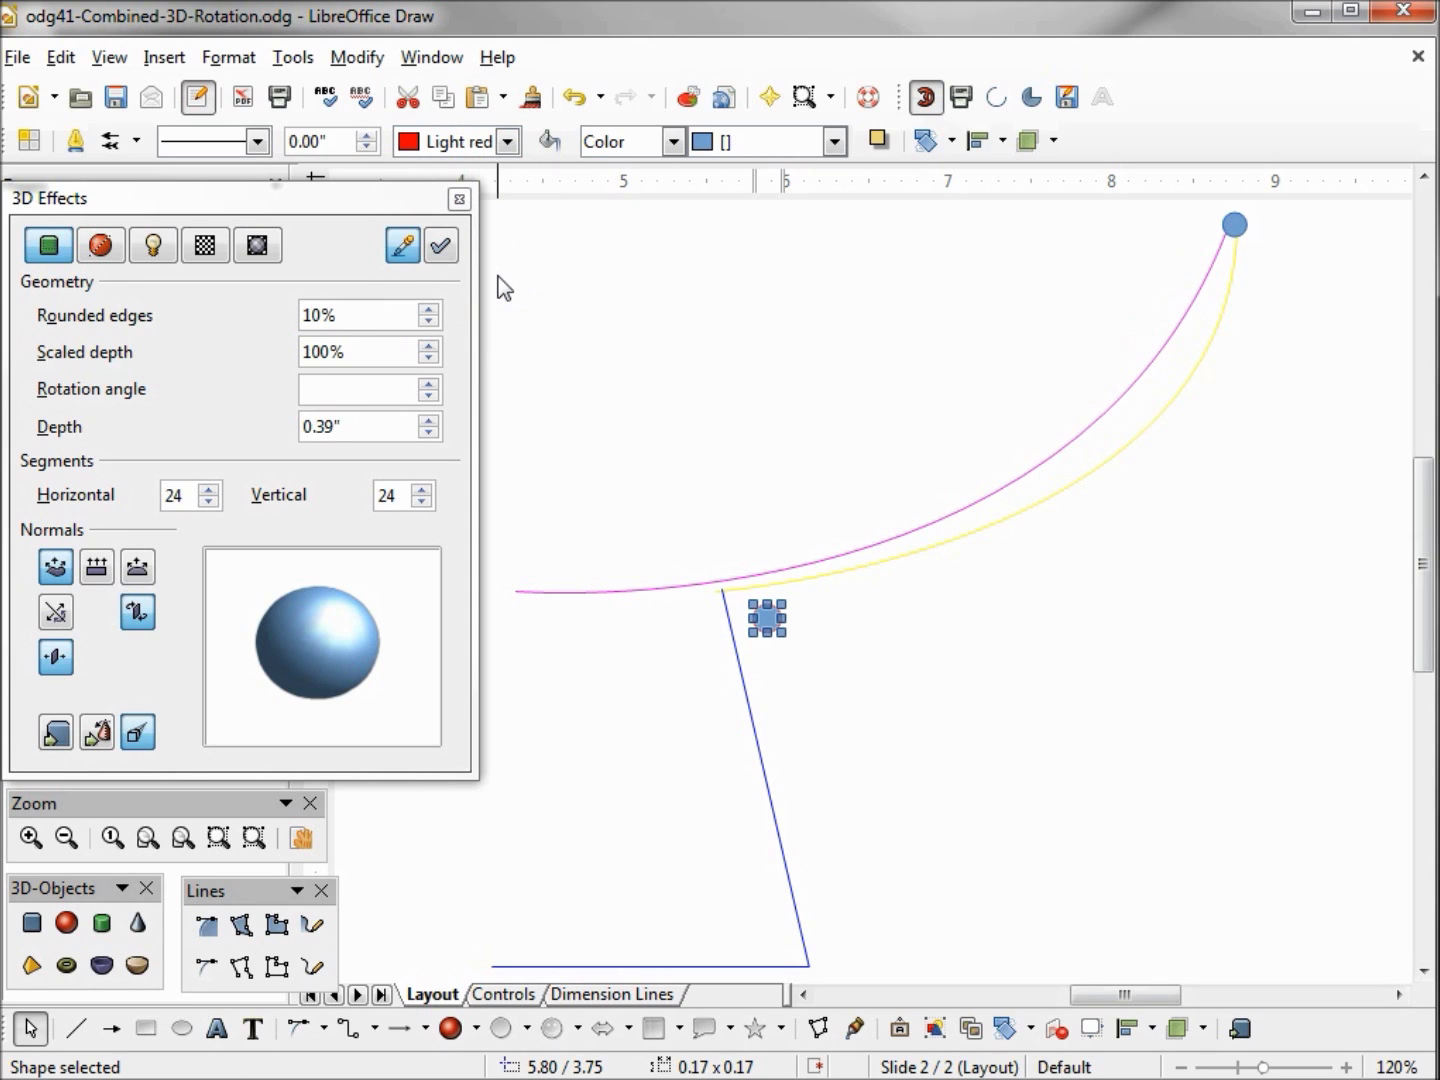
pyautogui.click(833, 142)
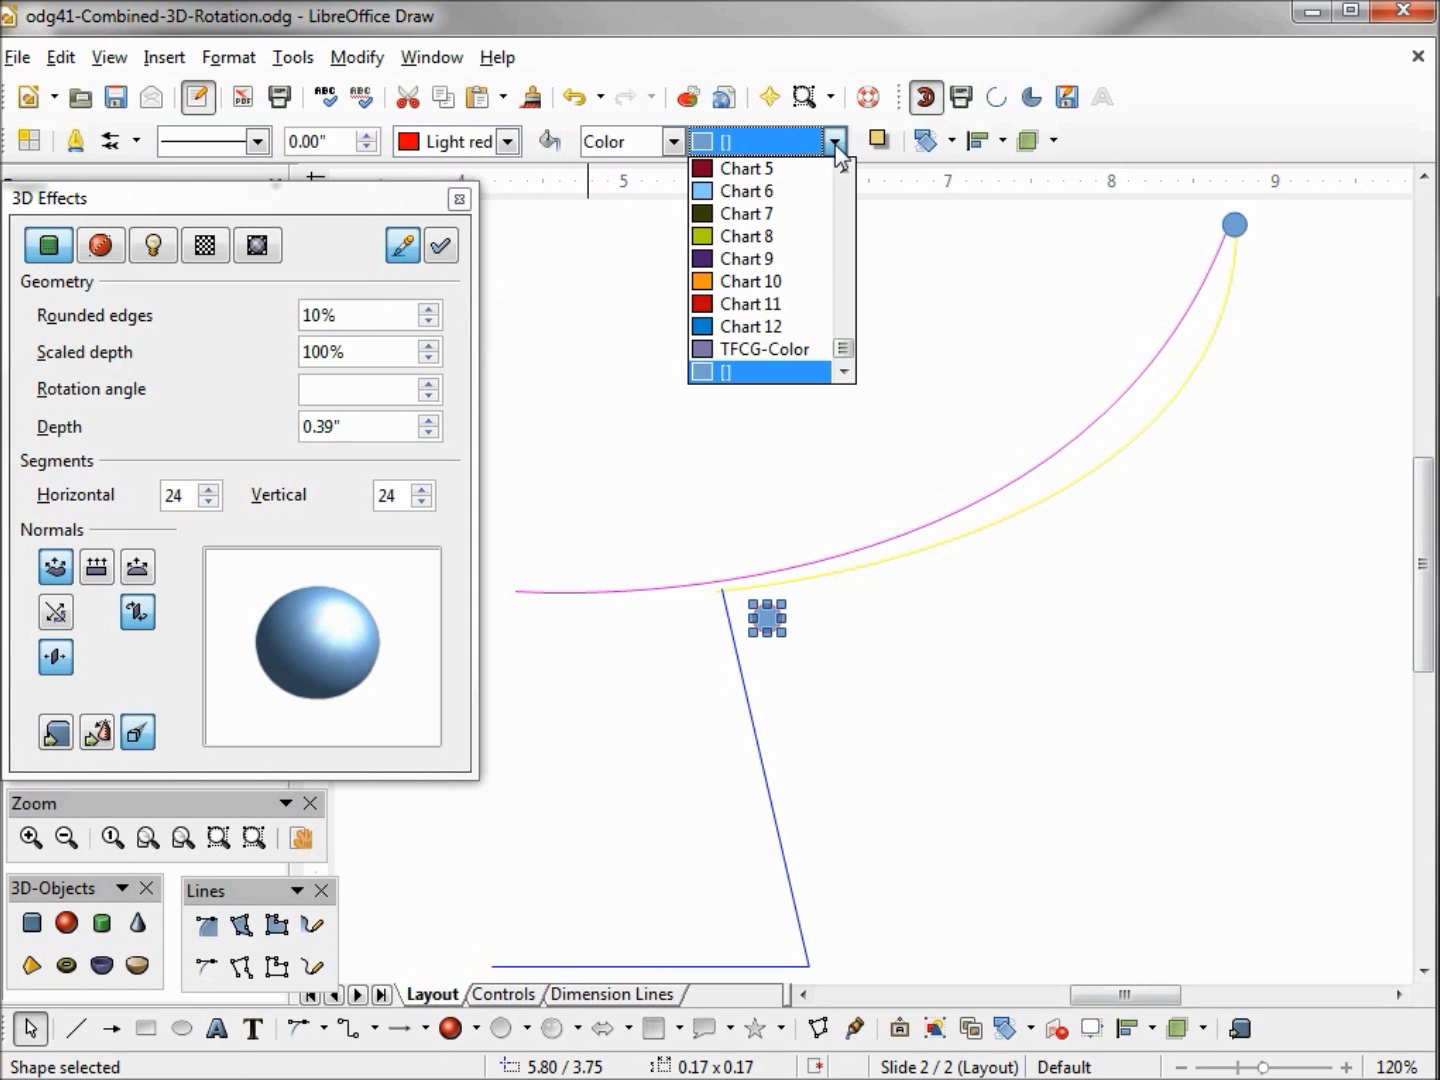
pyautogui.moveTo(842, 350); pyautogui.dragTo(842, 212)
pyautogui.click(811, 192)
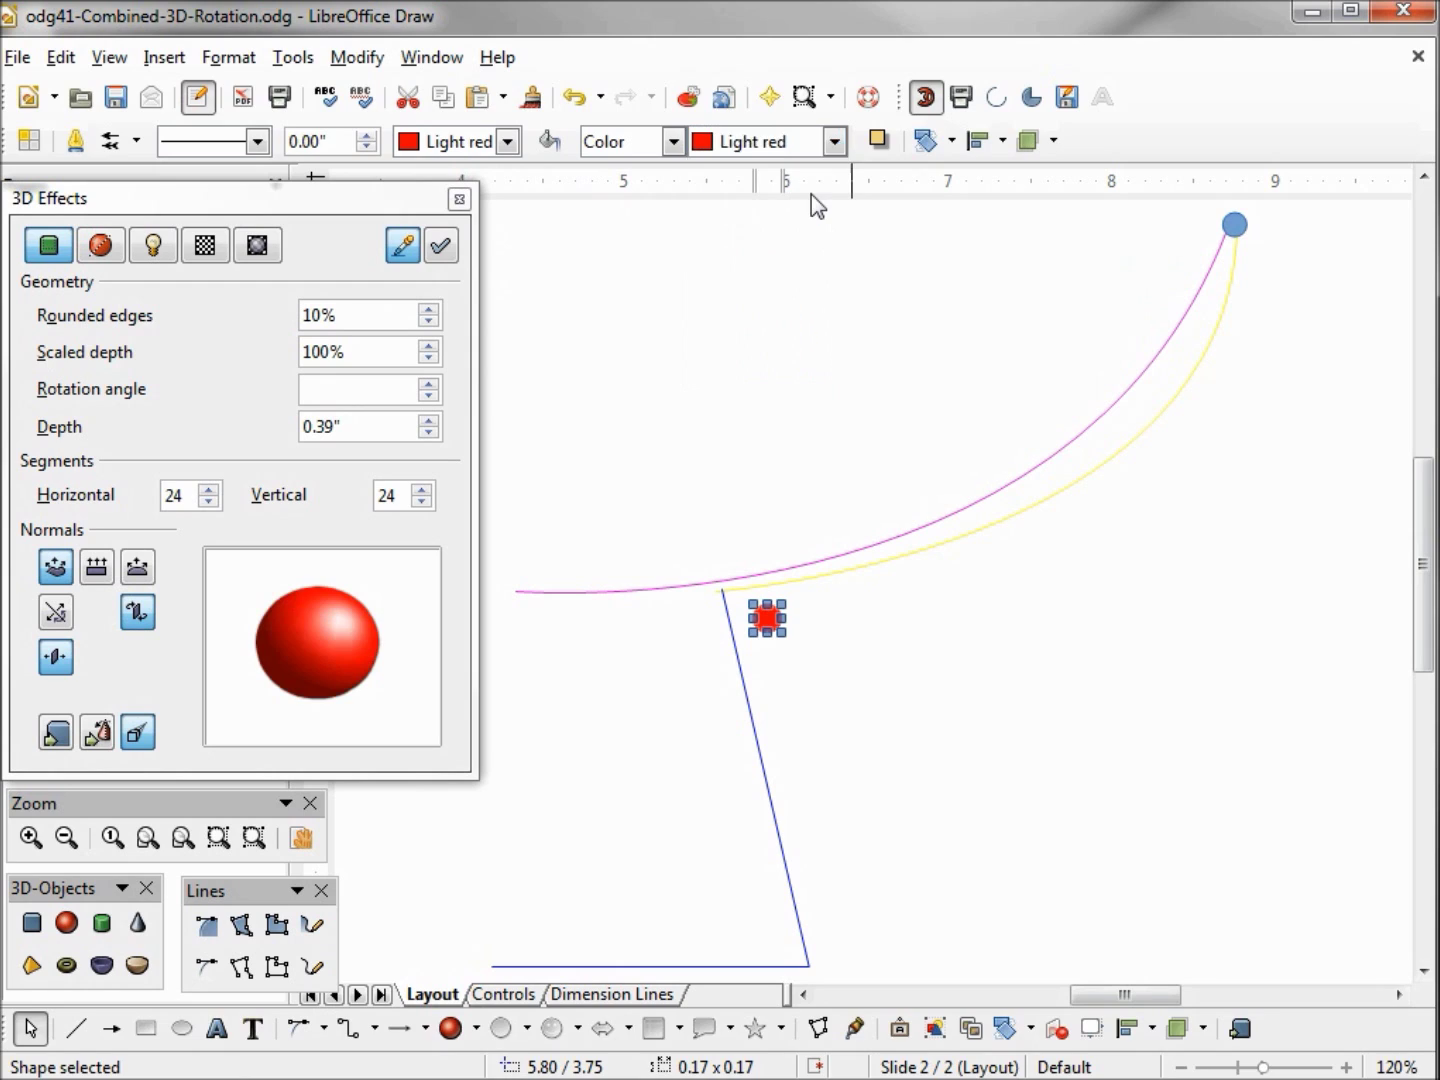
# Move the red circle onto the curve and polyline junction, then select all profile pieces
pyautogui.moveTo(767, 618); pyautogui.dragTo(733, 599)
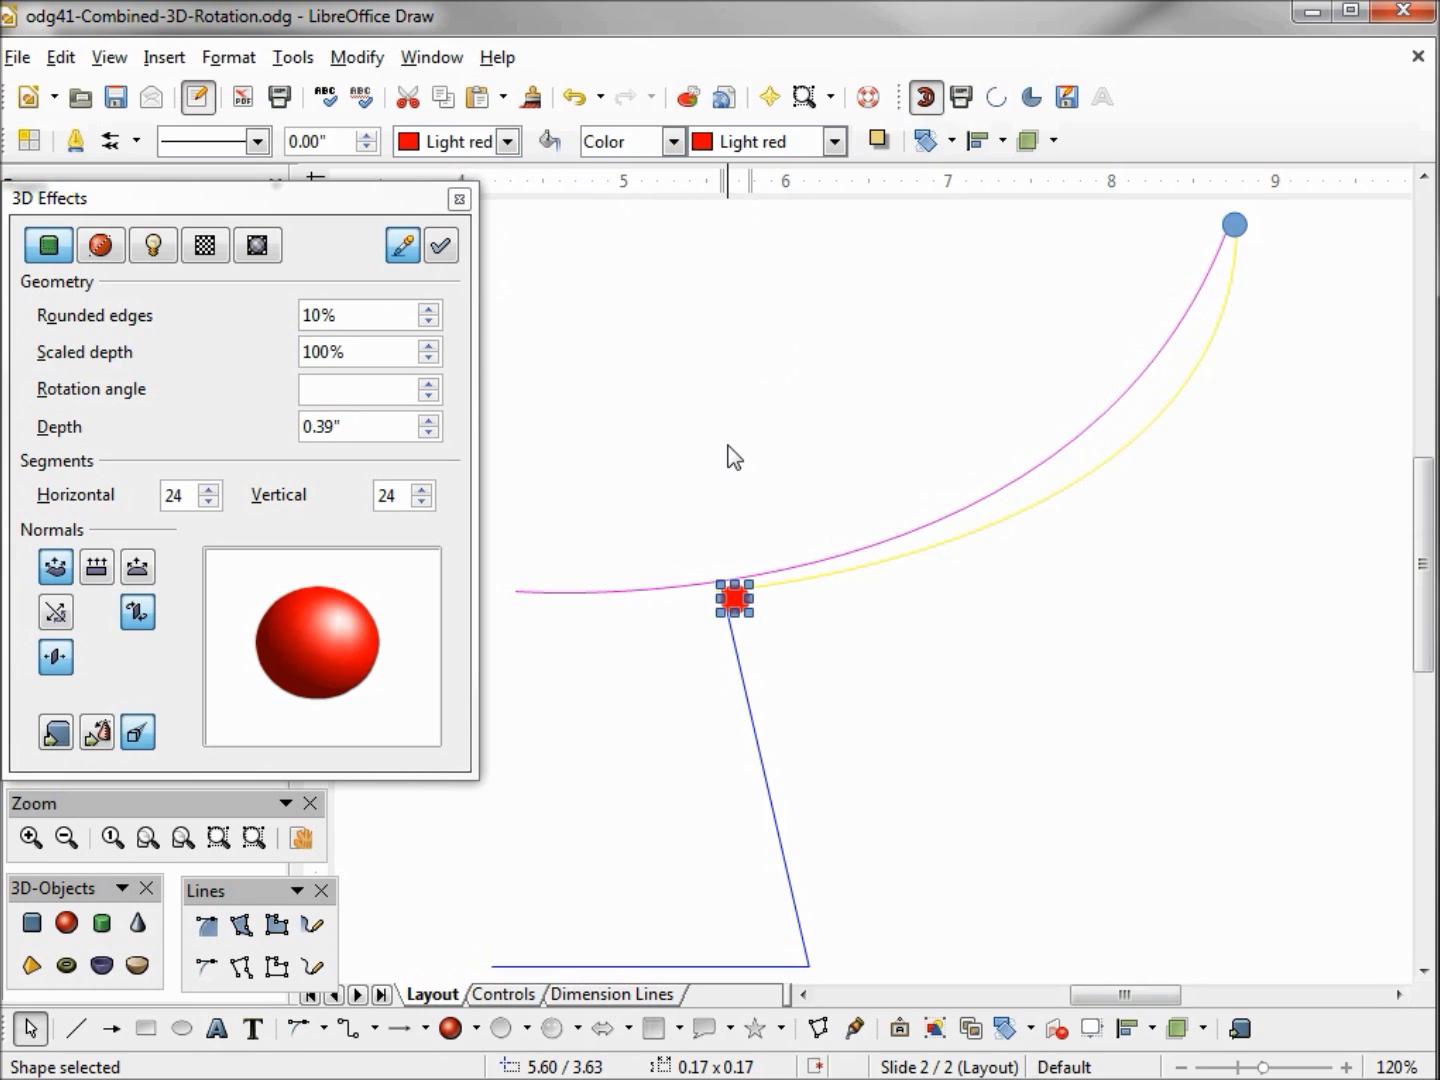
pyautogui.click(181, 838)
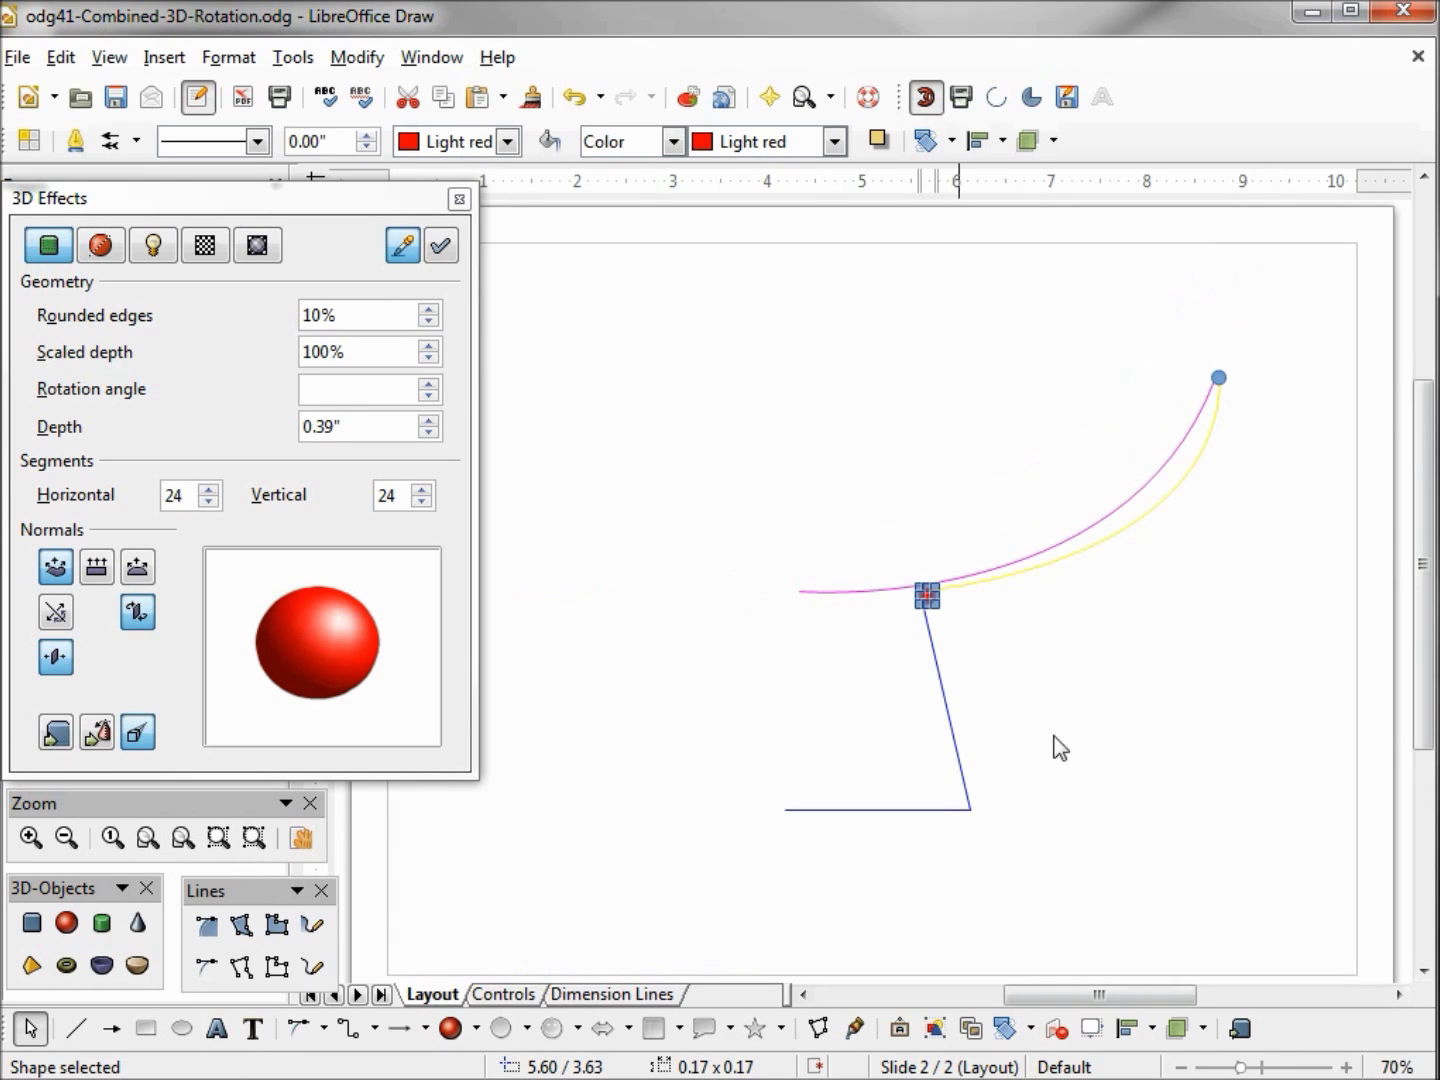
pyautogui.moveTo(1262, 348)
pyautogui.mouseDown()
pyautogui.moveTo(1253, 498)
pyautogui.moveTo(1131, 832)
pyautogui.moveTo(644, 867)
pyautogui.mouseUp()
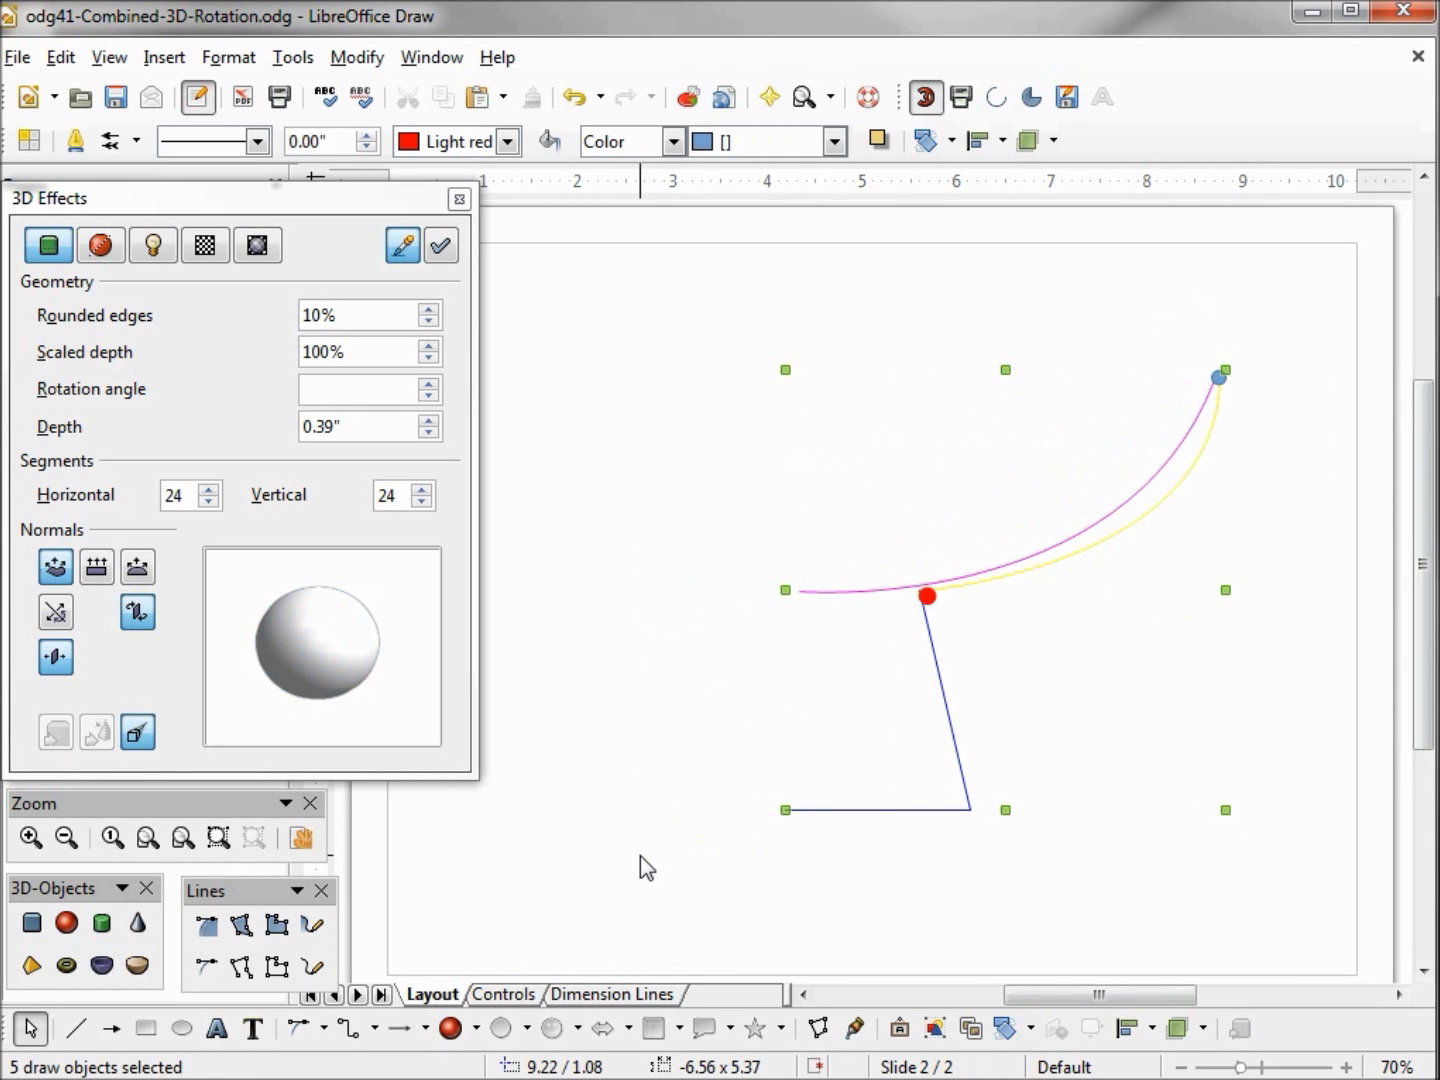
# Turn the selected profile into a 3D rotation object, shifting the rotation axis right first
pyautogui.click(1032, 1028)
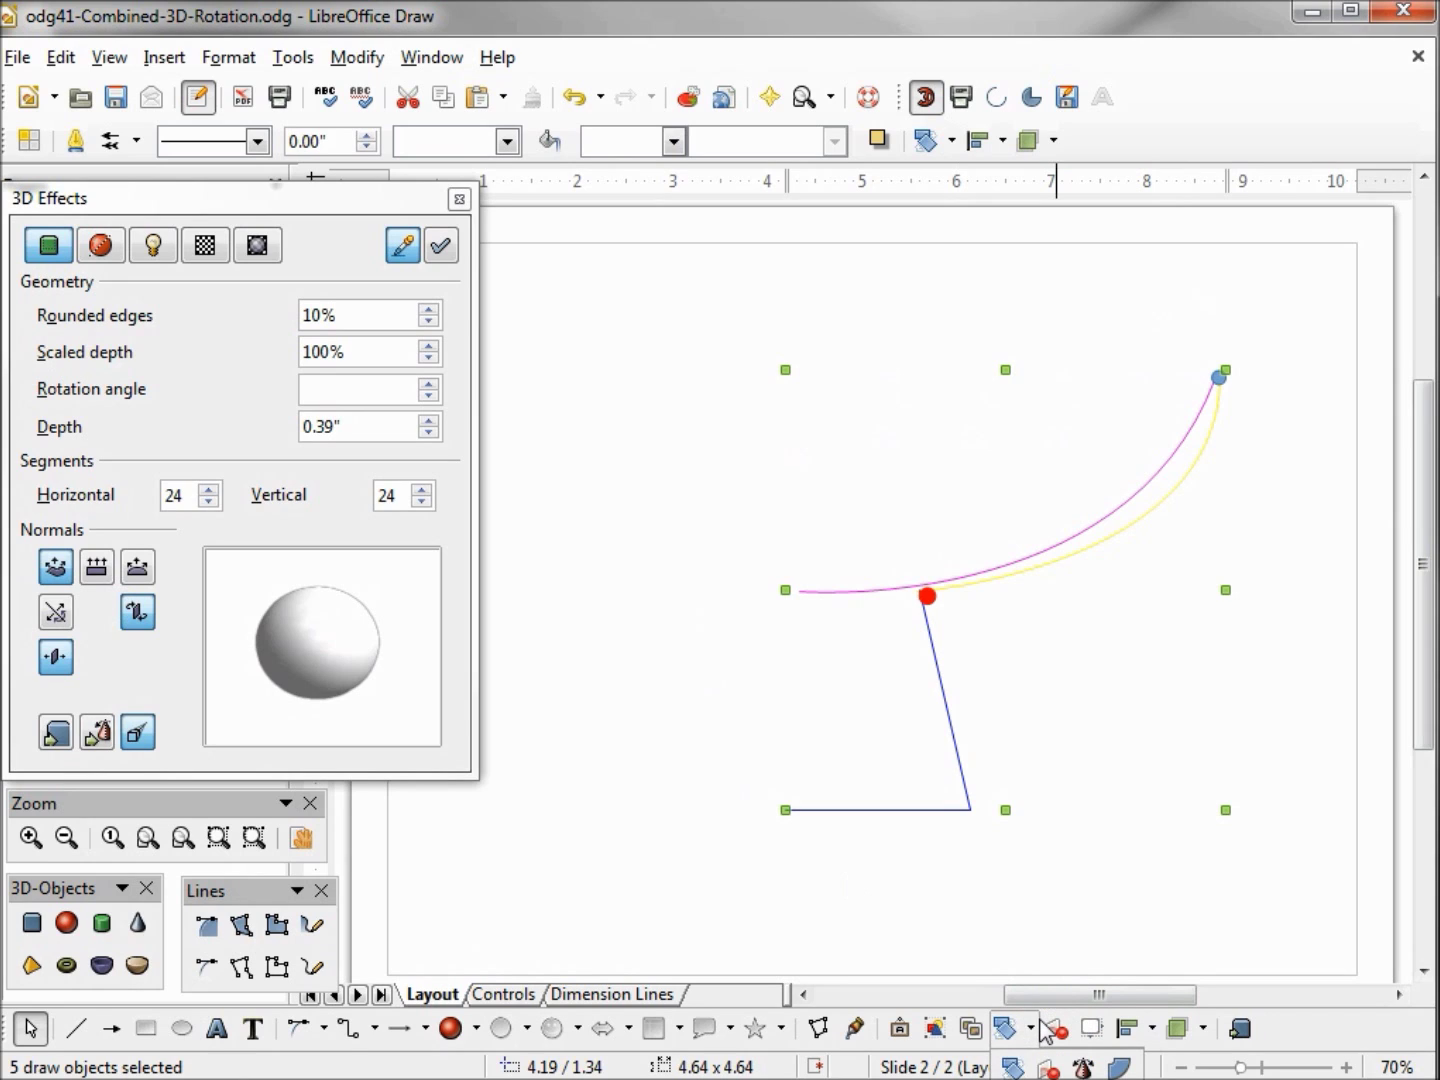
pyautogui.click(1083, 1067)
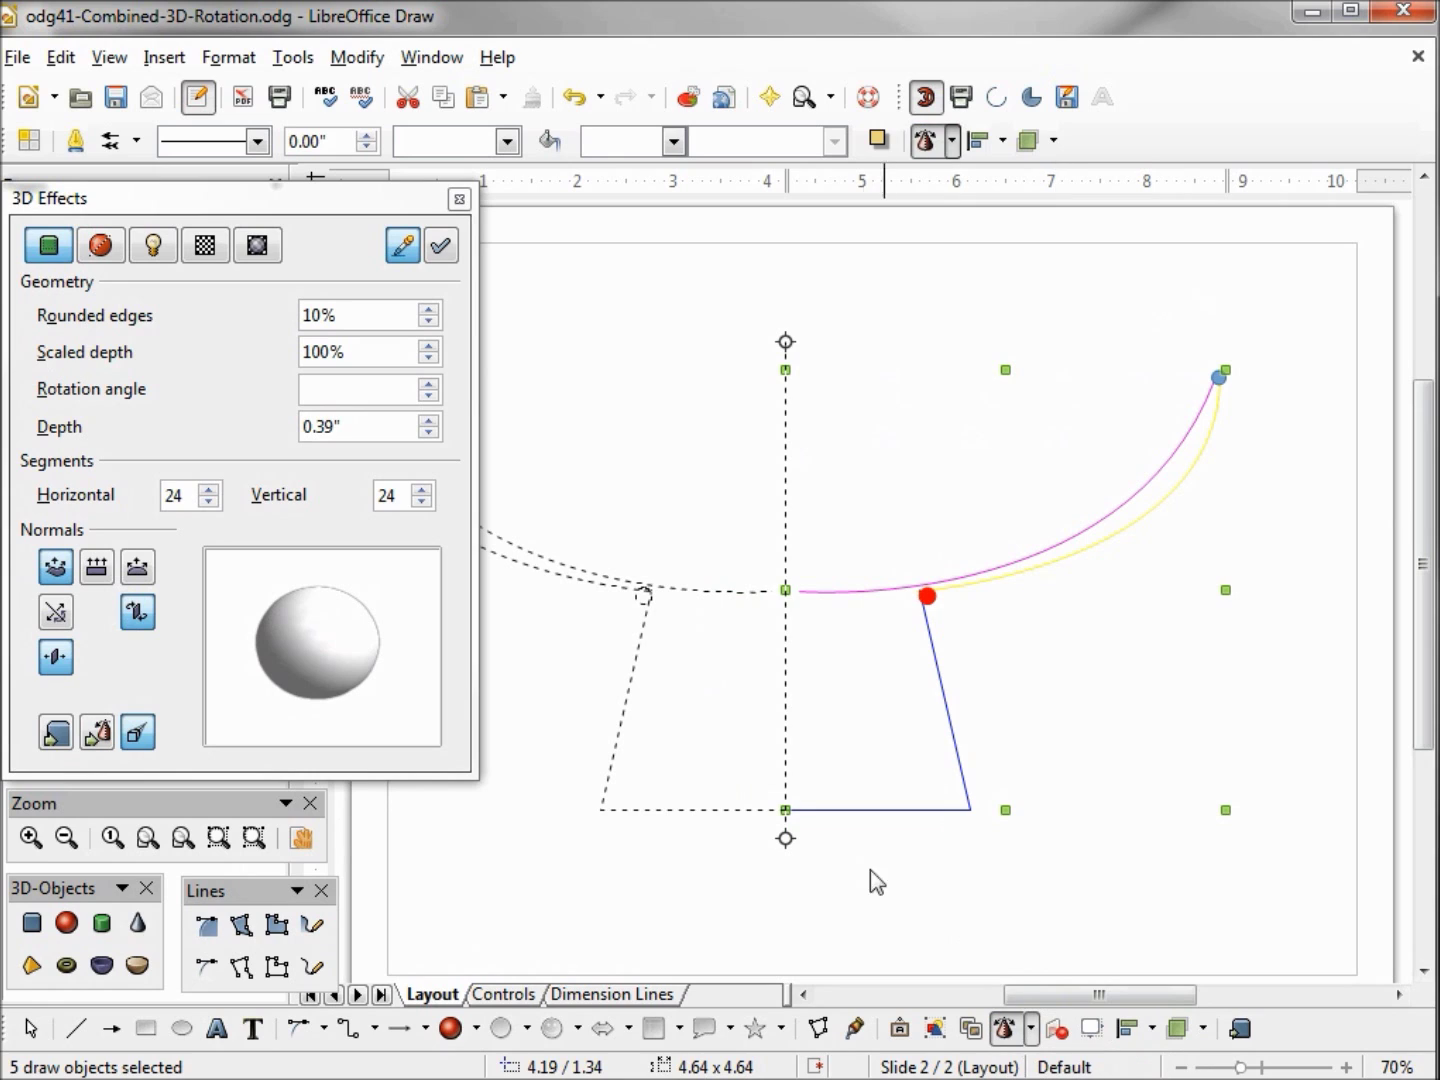
pyautogui.moveTo(785, 778); pyautogui.dragTo(854, 790)
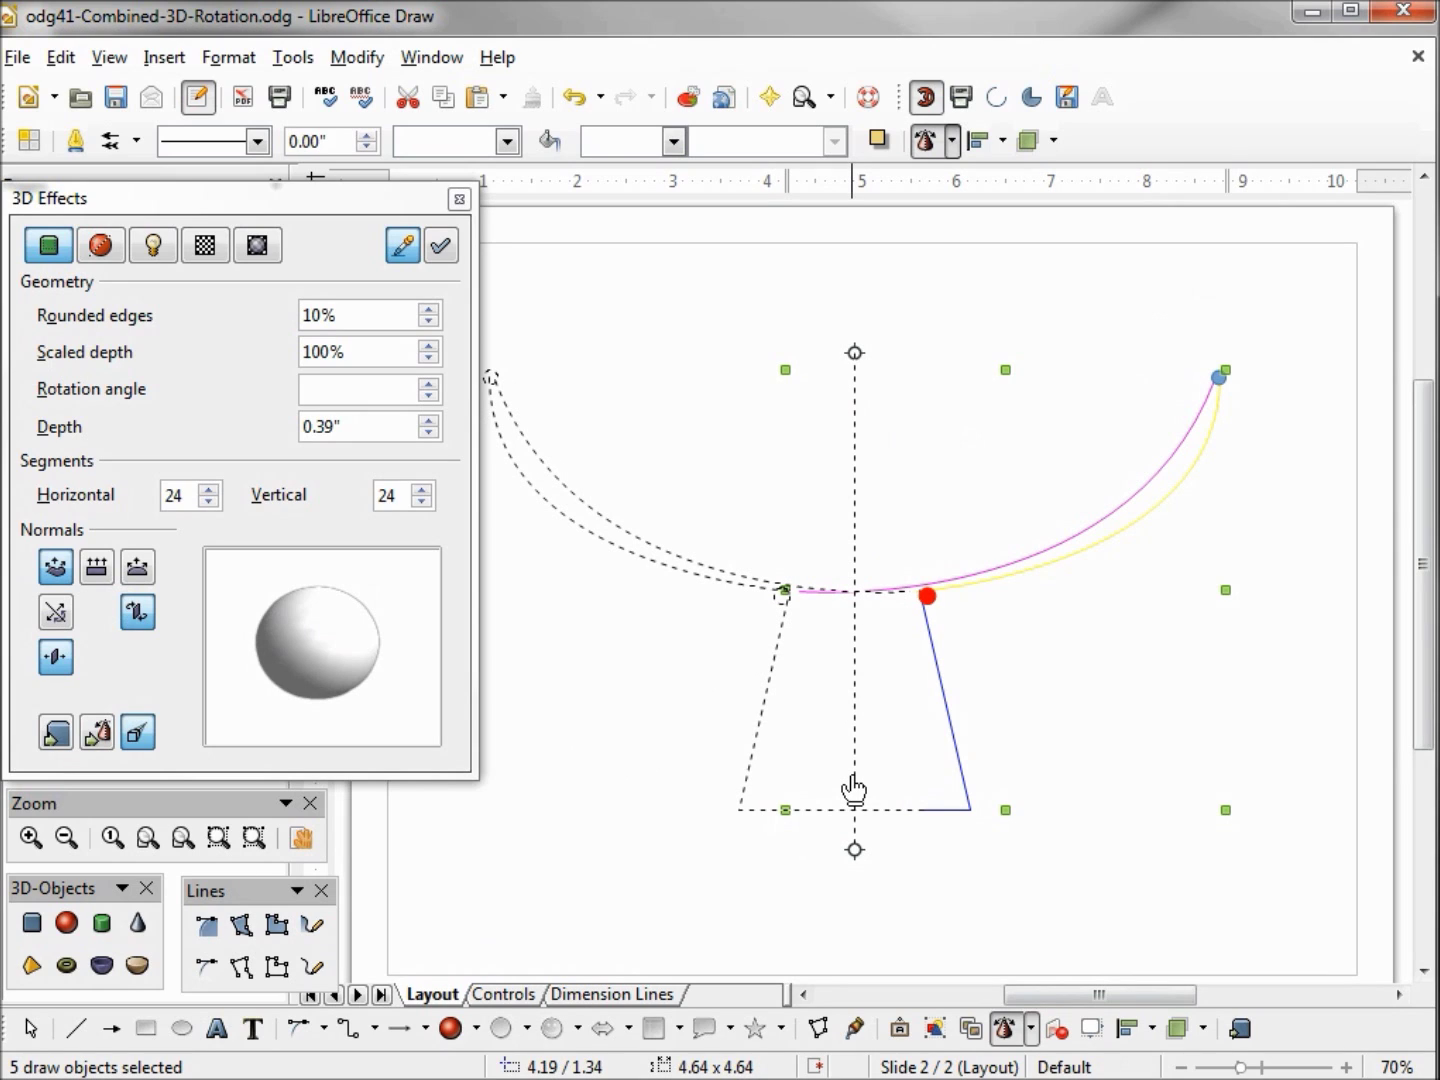
pyautogui.click(930, 625)
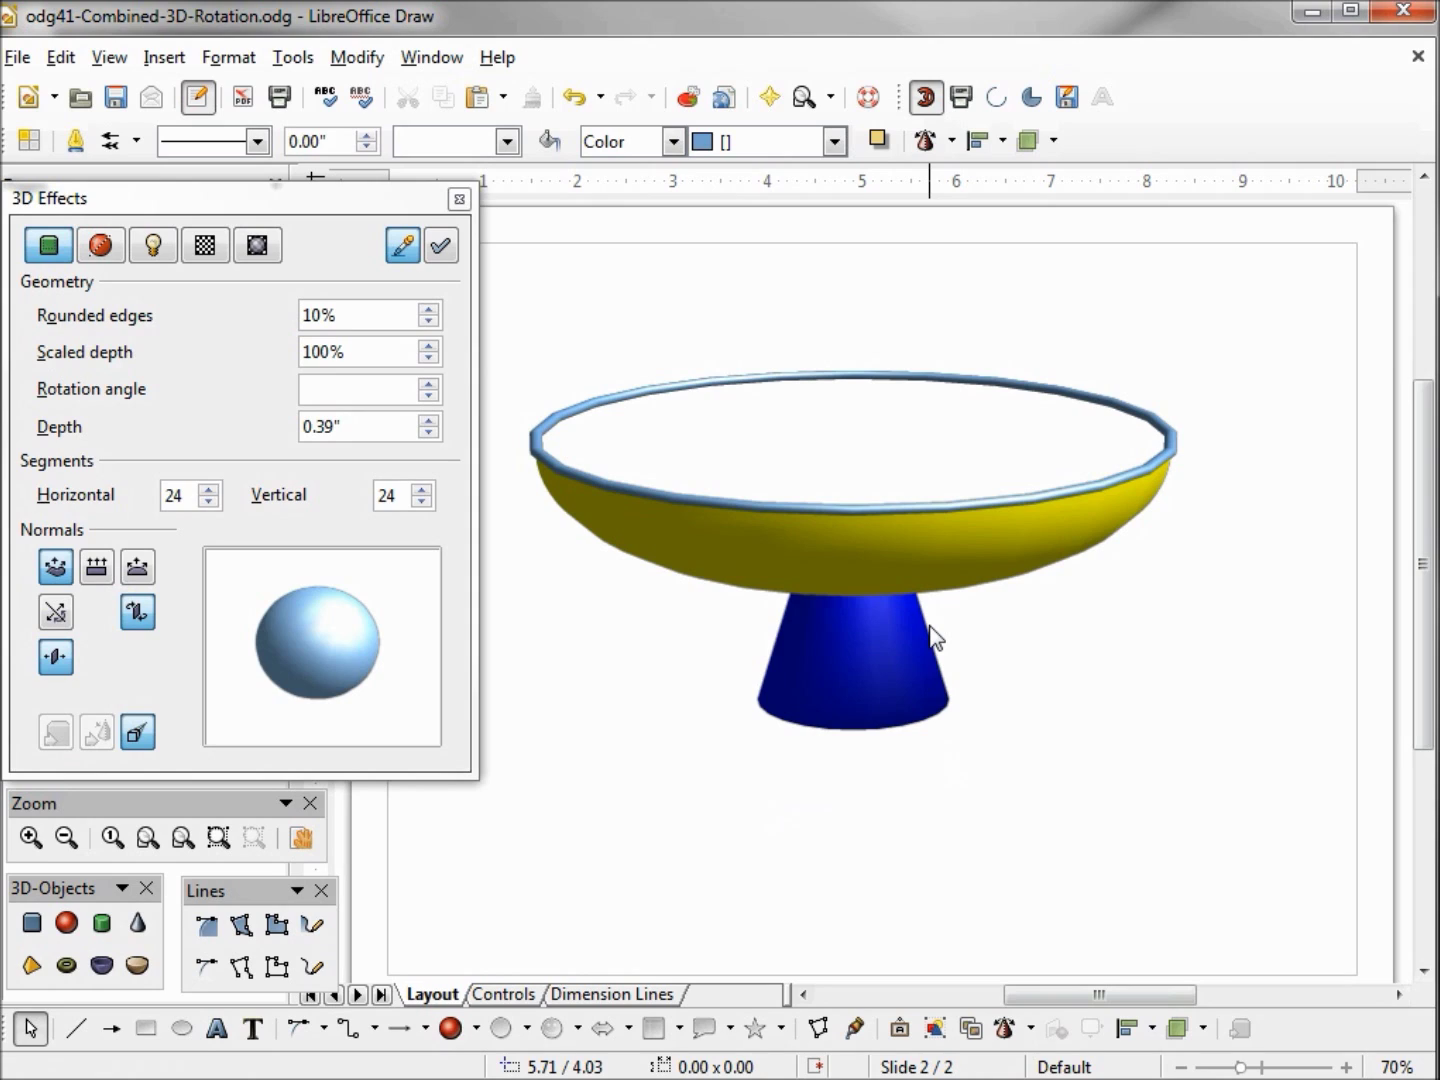
# Turn on double-sided normals and double-sided illumination for the 3D bowl scene
pyautogui.click(898, 536)
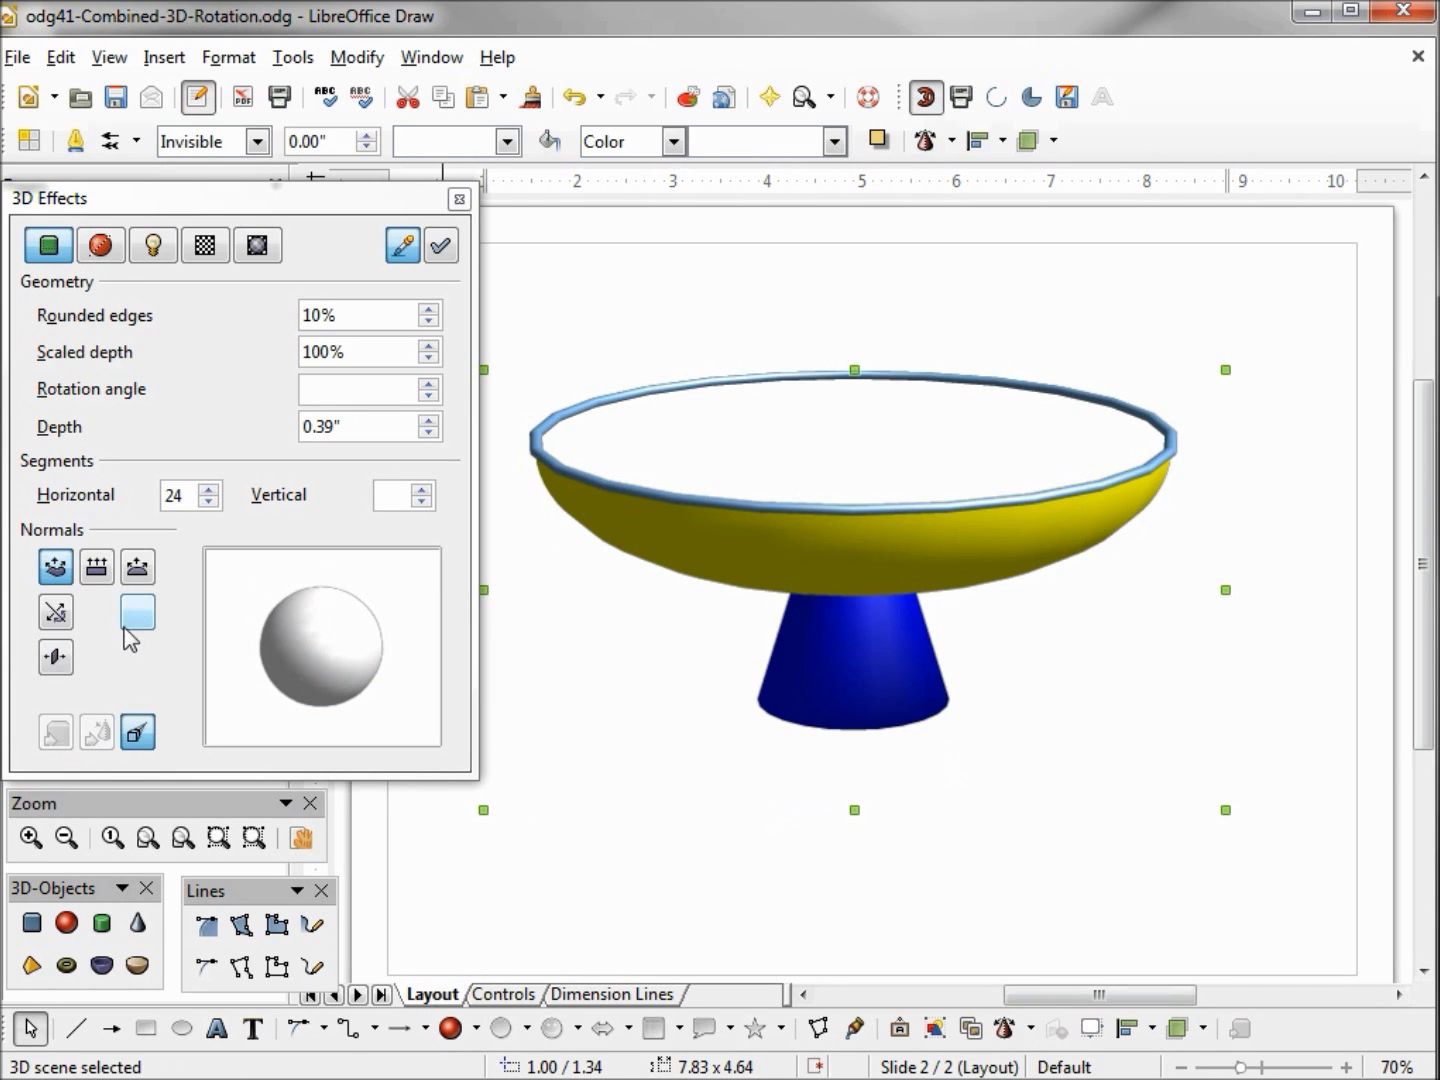
pyautogui.click(55, 658)
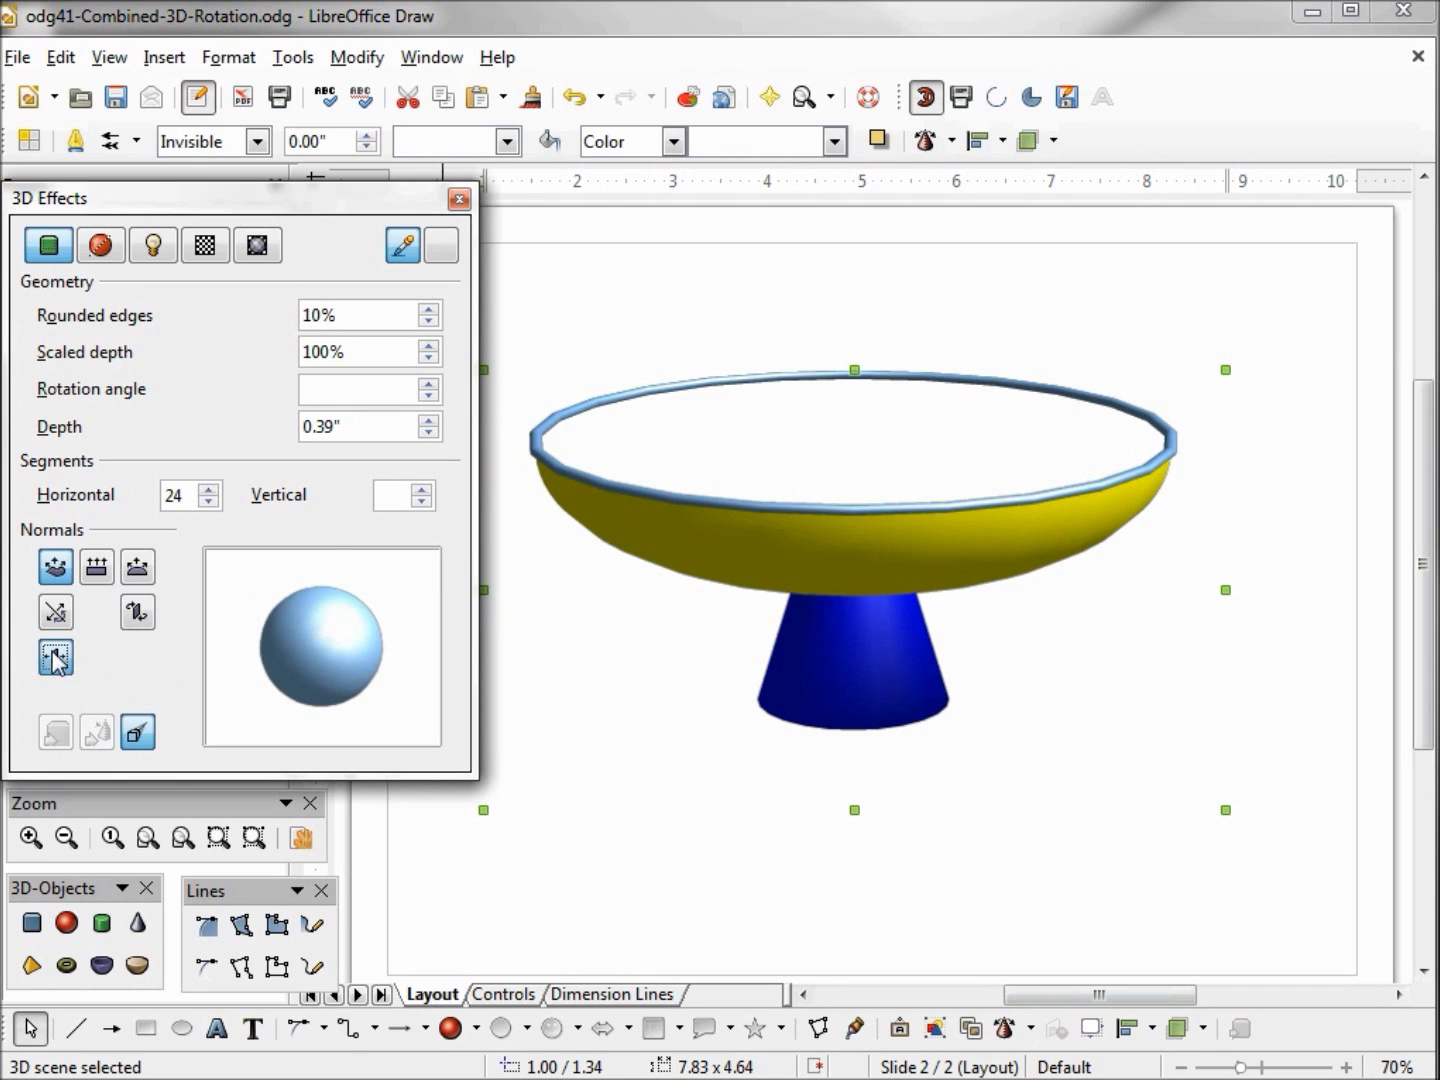
pyautogui.click(445, 243)
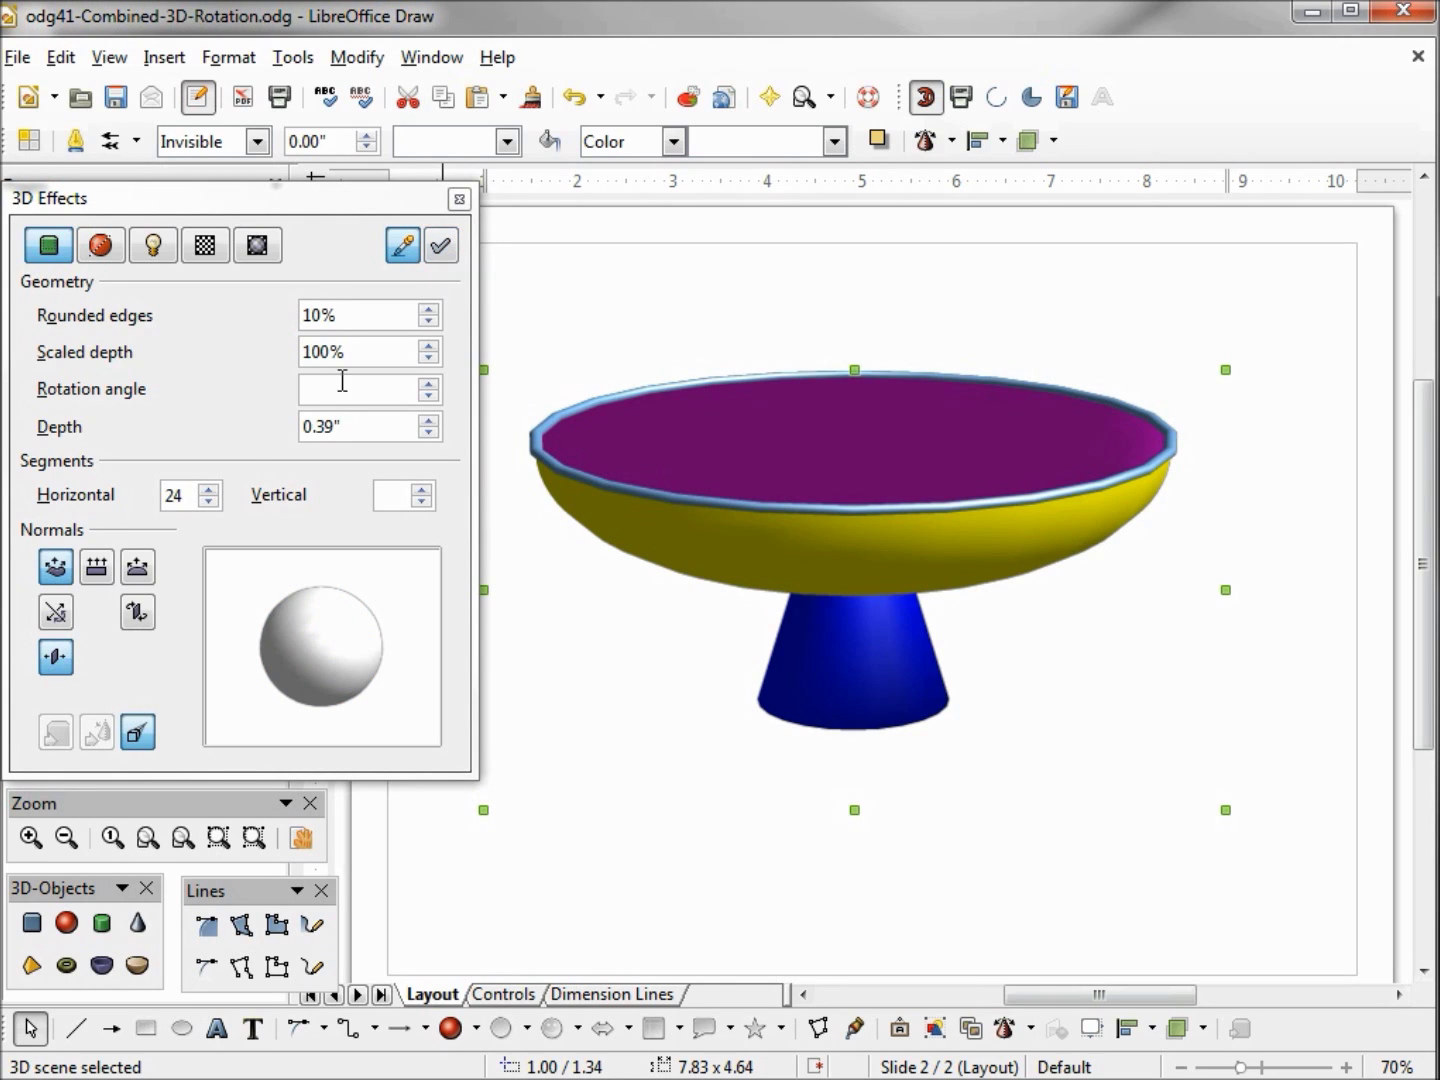
pyautogui.click(137, 616)
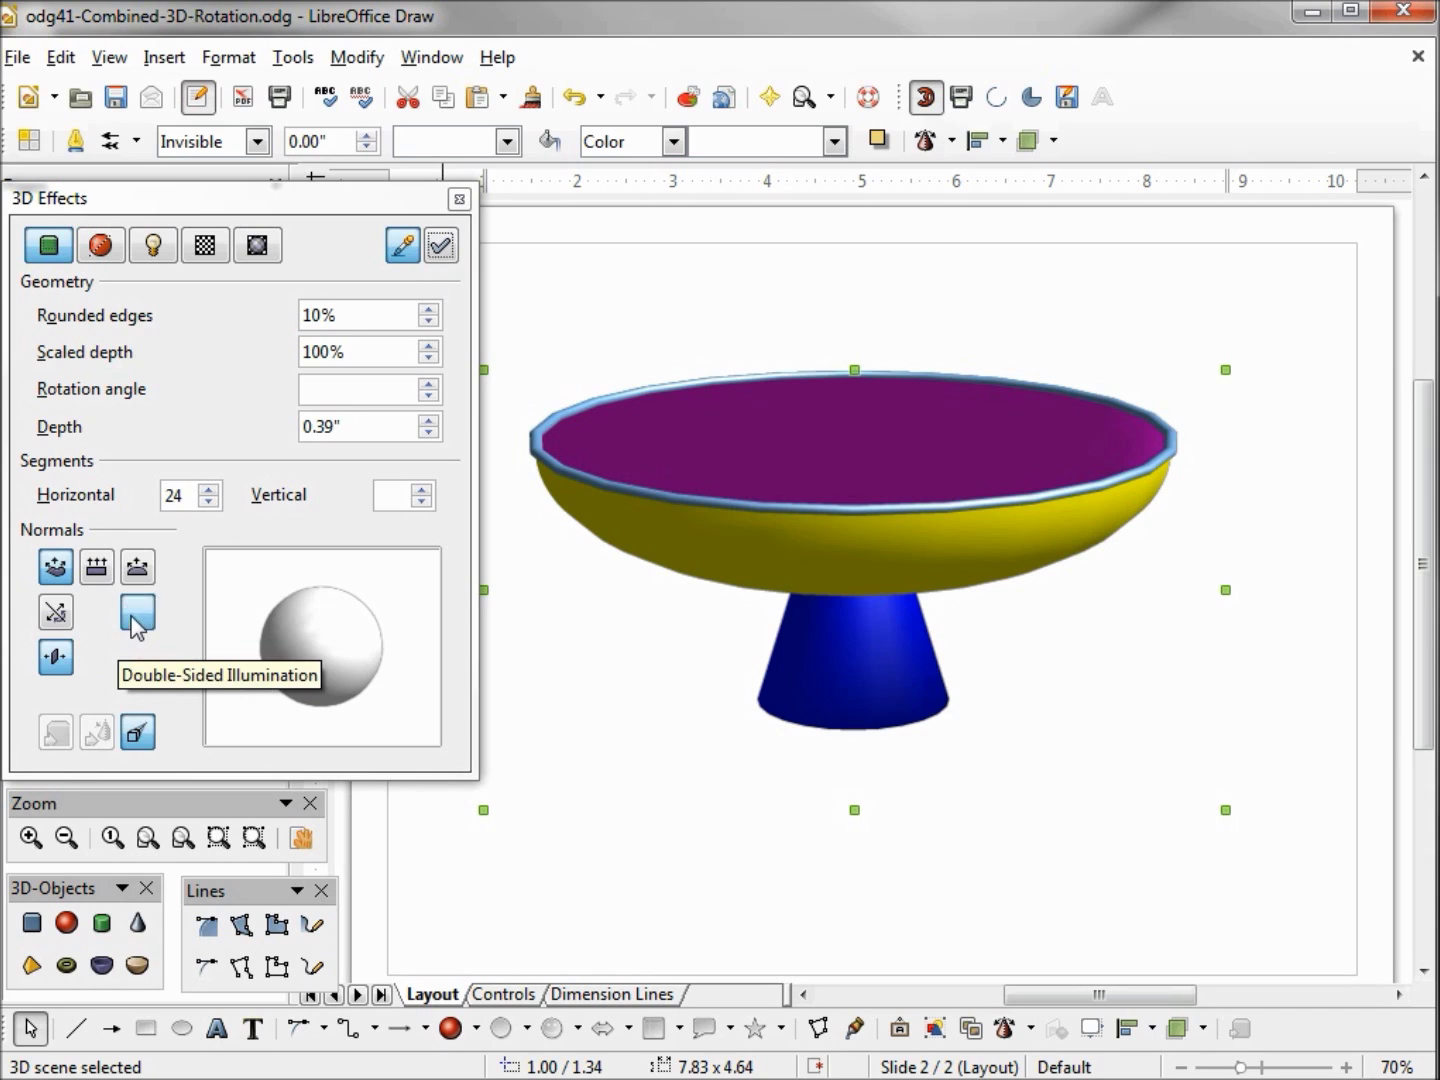
pyautogui.click(442, 247)
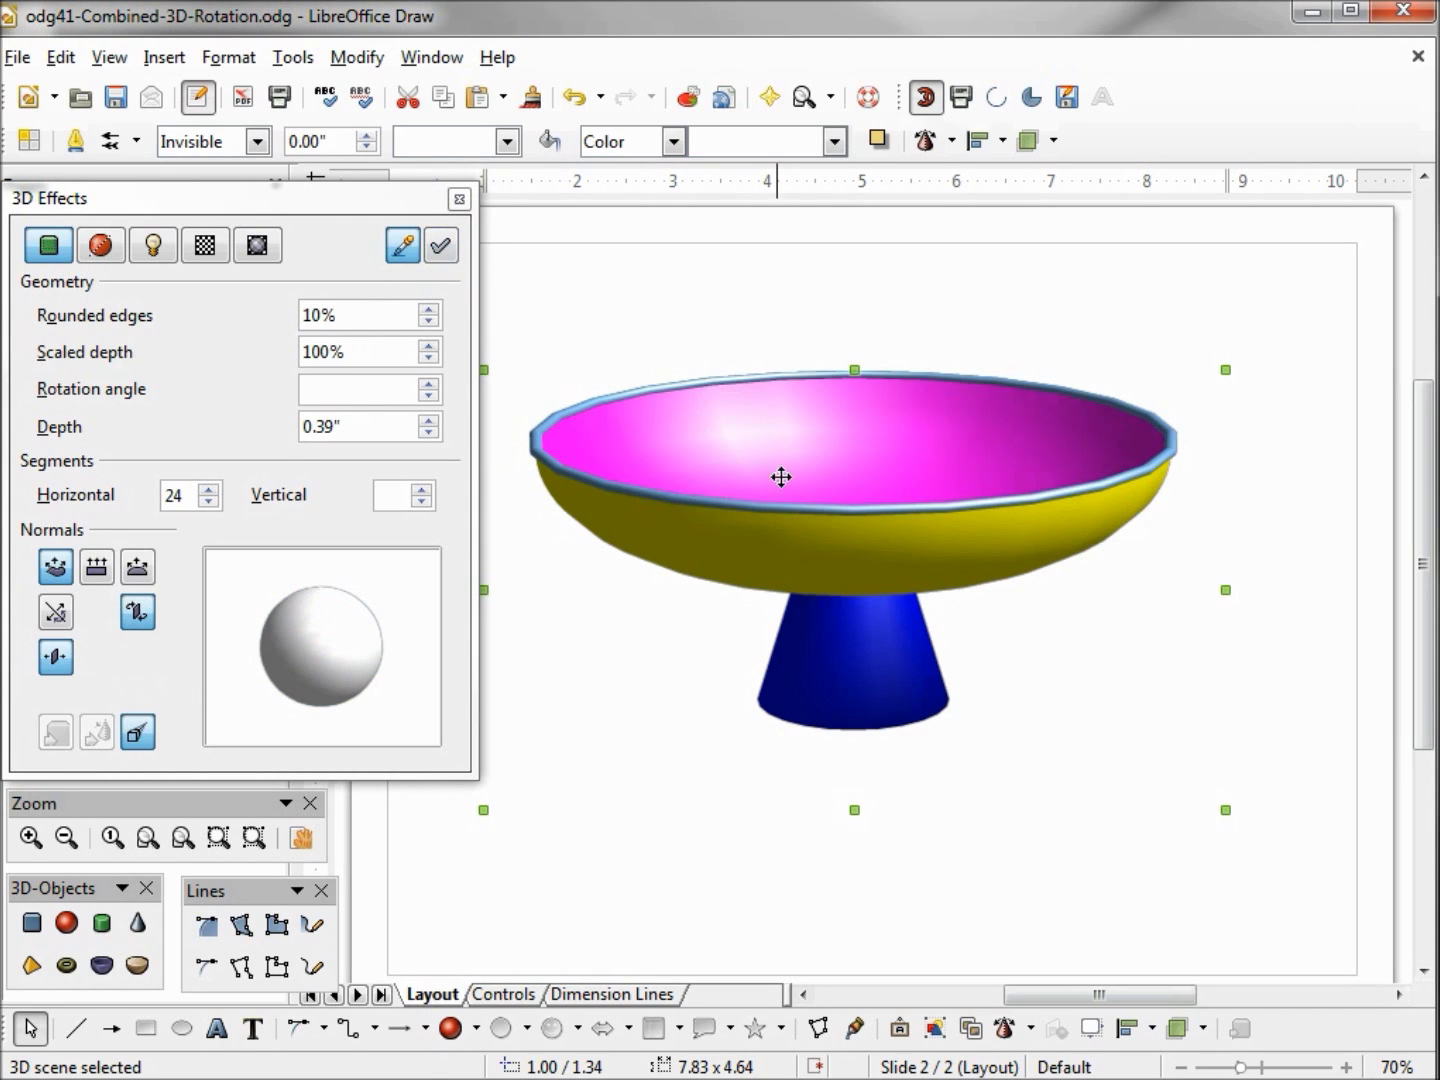
# Tilt the bowl scene into a near edge-on side view
pyautogui.click(1228, 584)
pyautogui.moveTo(1237, 510); pyautogui.dragTo(1238, 510)
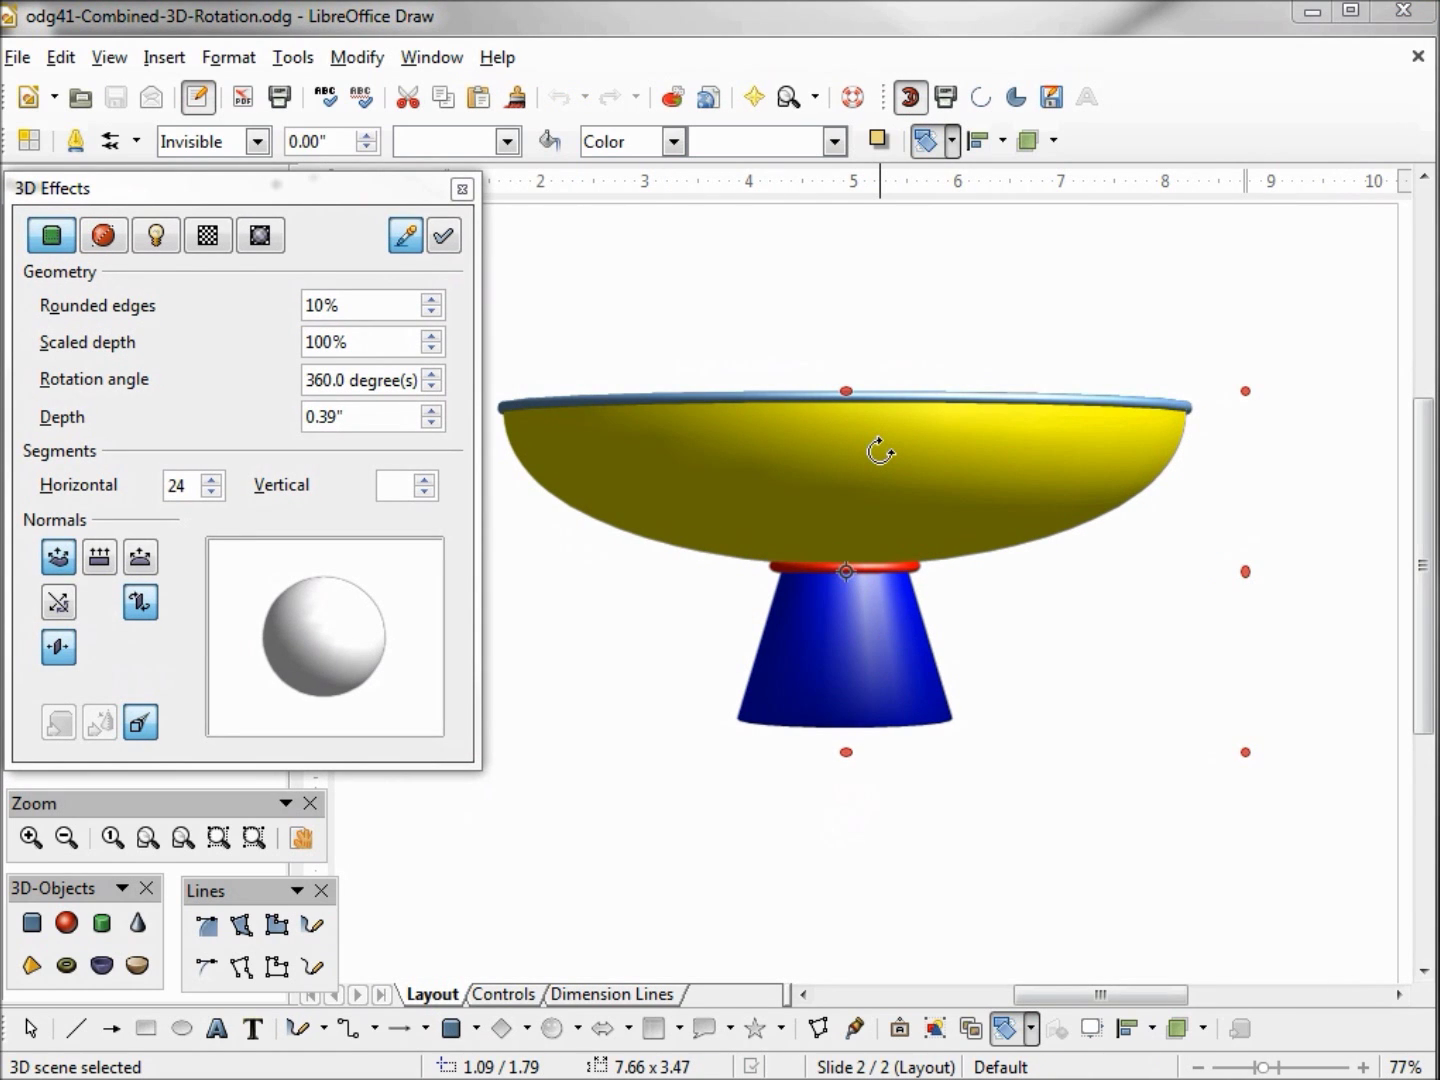
pyautogui.rightClick(880, 452)
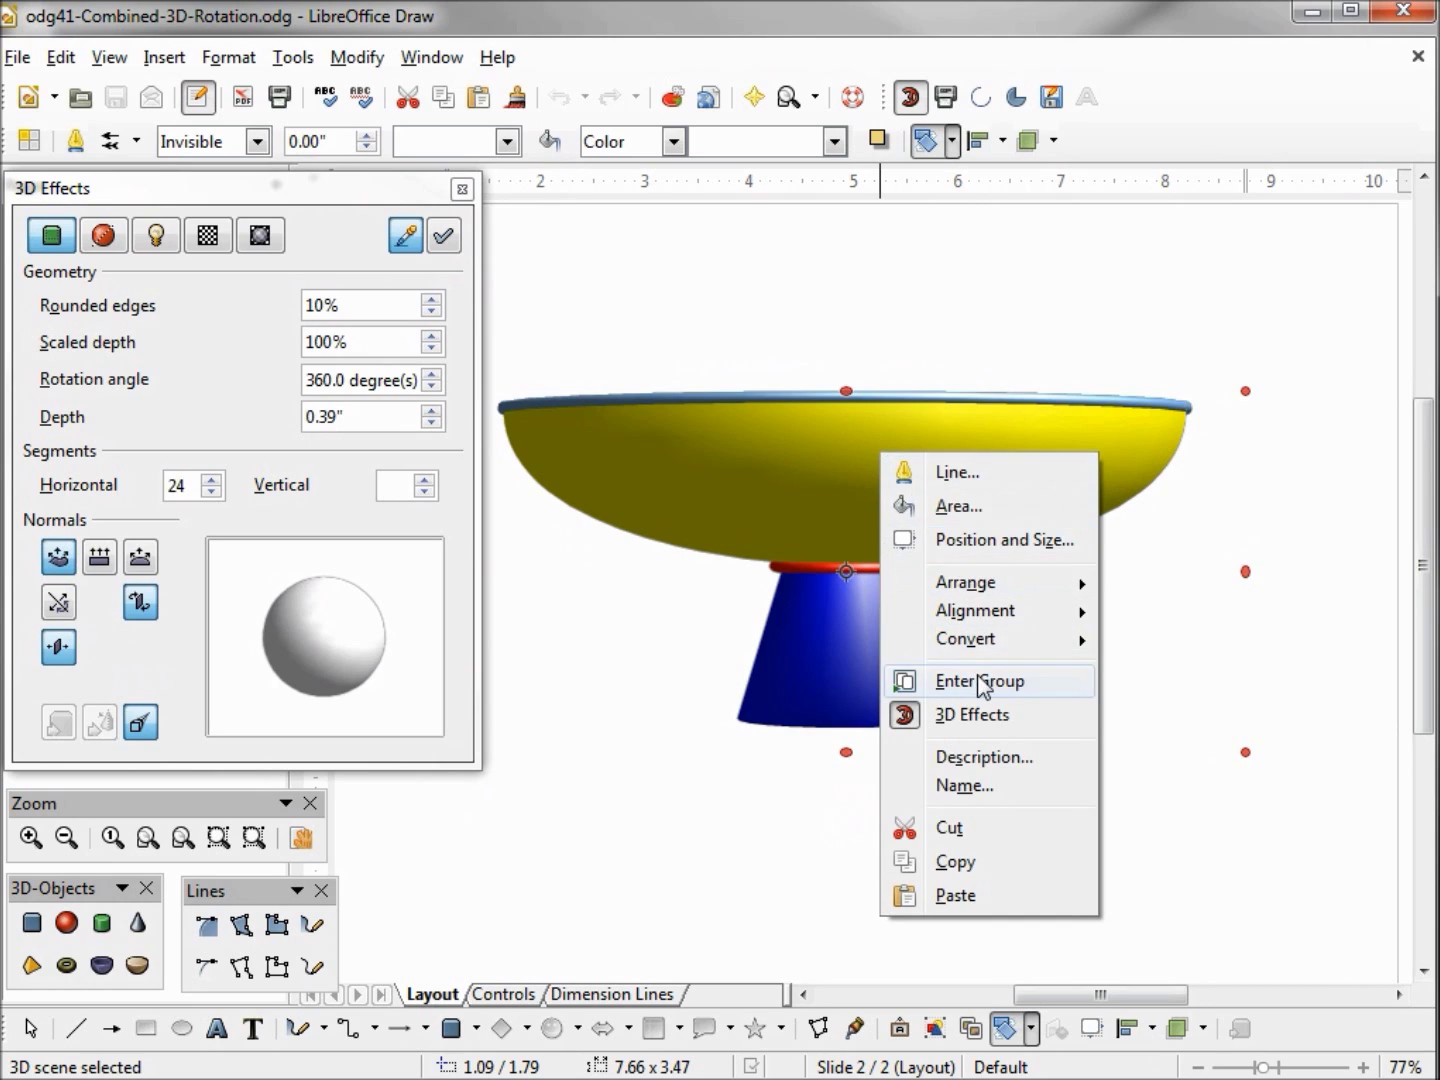
# Enter the 3D group and fill the cone foot with the Space bitmap
pyautogui.click(979, 683)
pyautogui.click(874, 678)
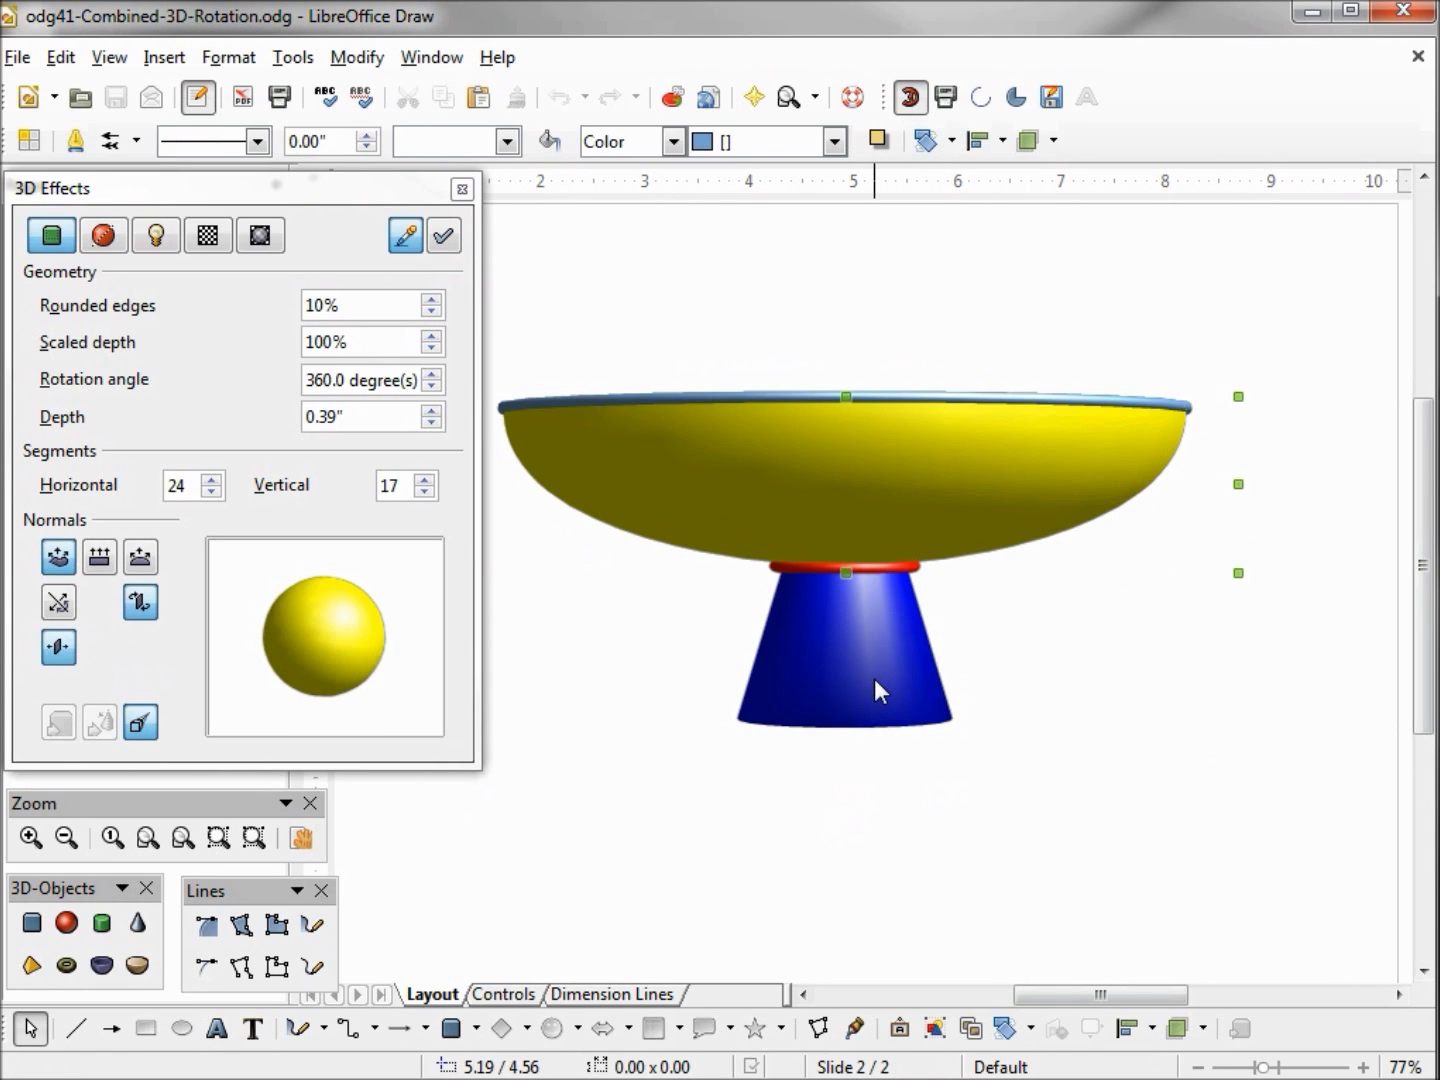
pyautogui.click(874, 678)
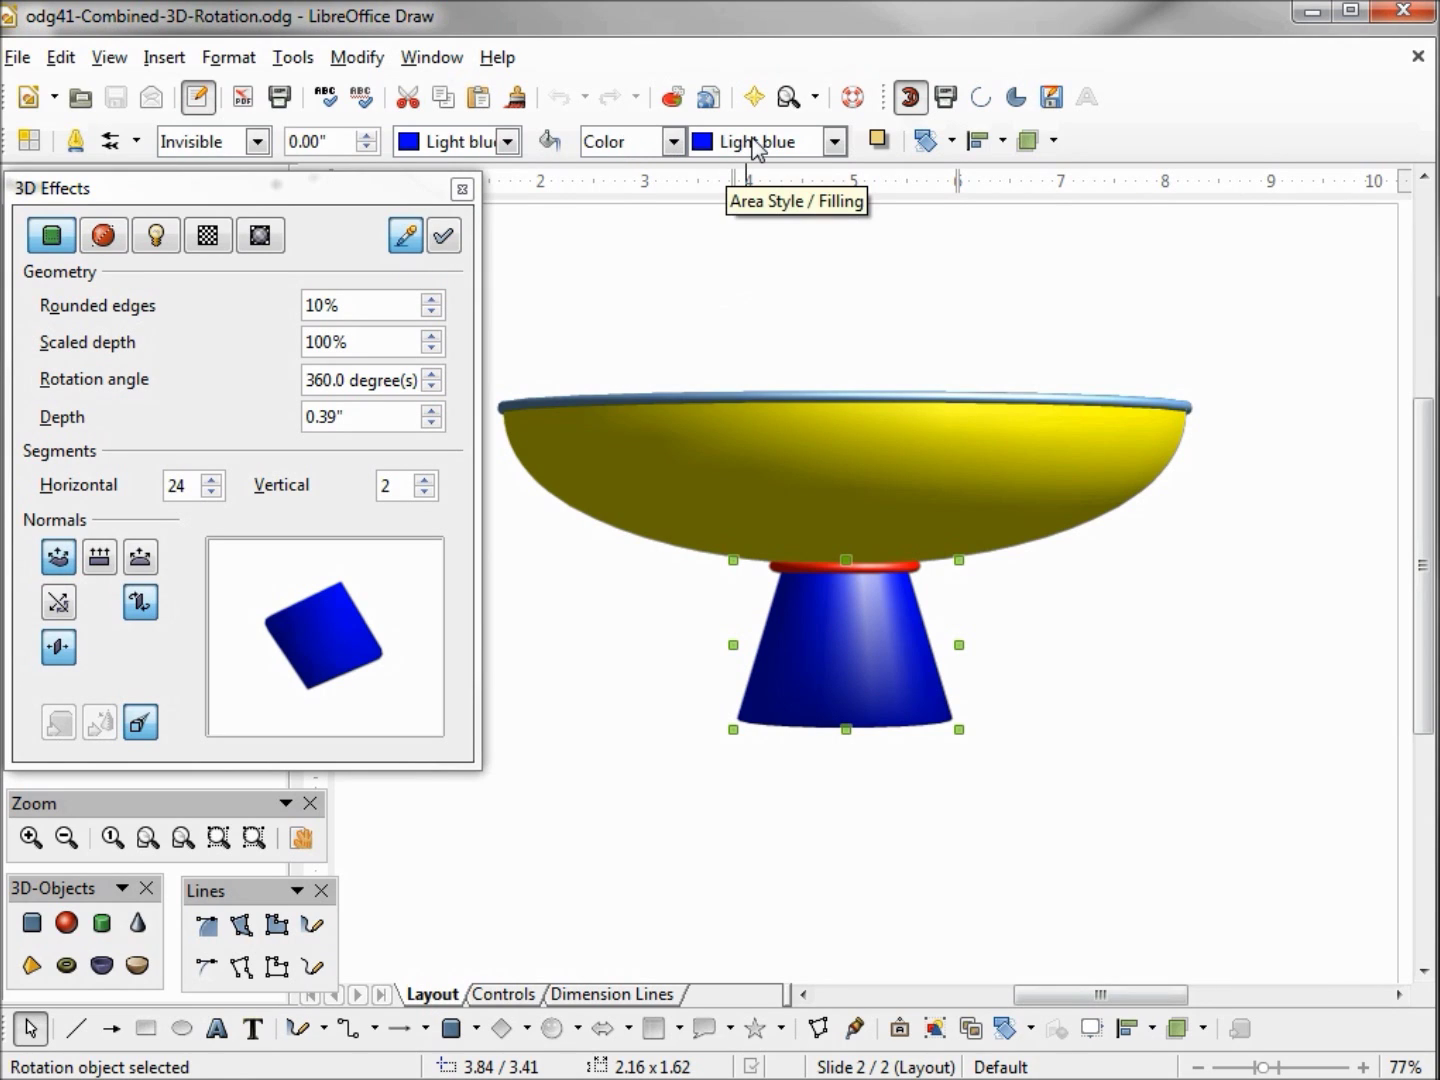
pyautogui.click(673, 140)
pyautogui.click(641, 261)
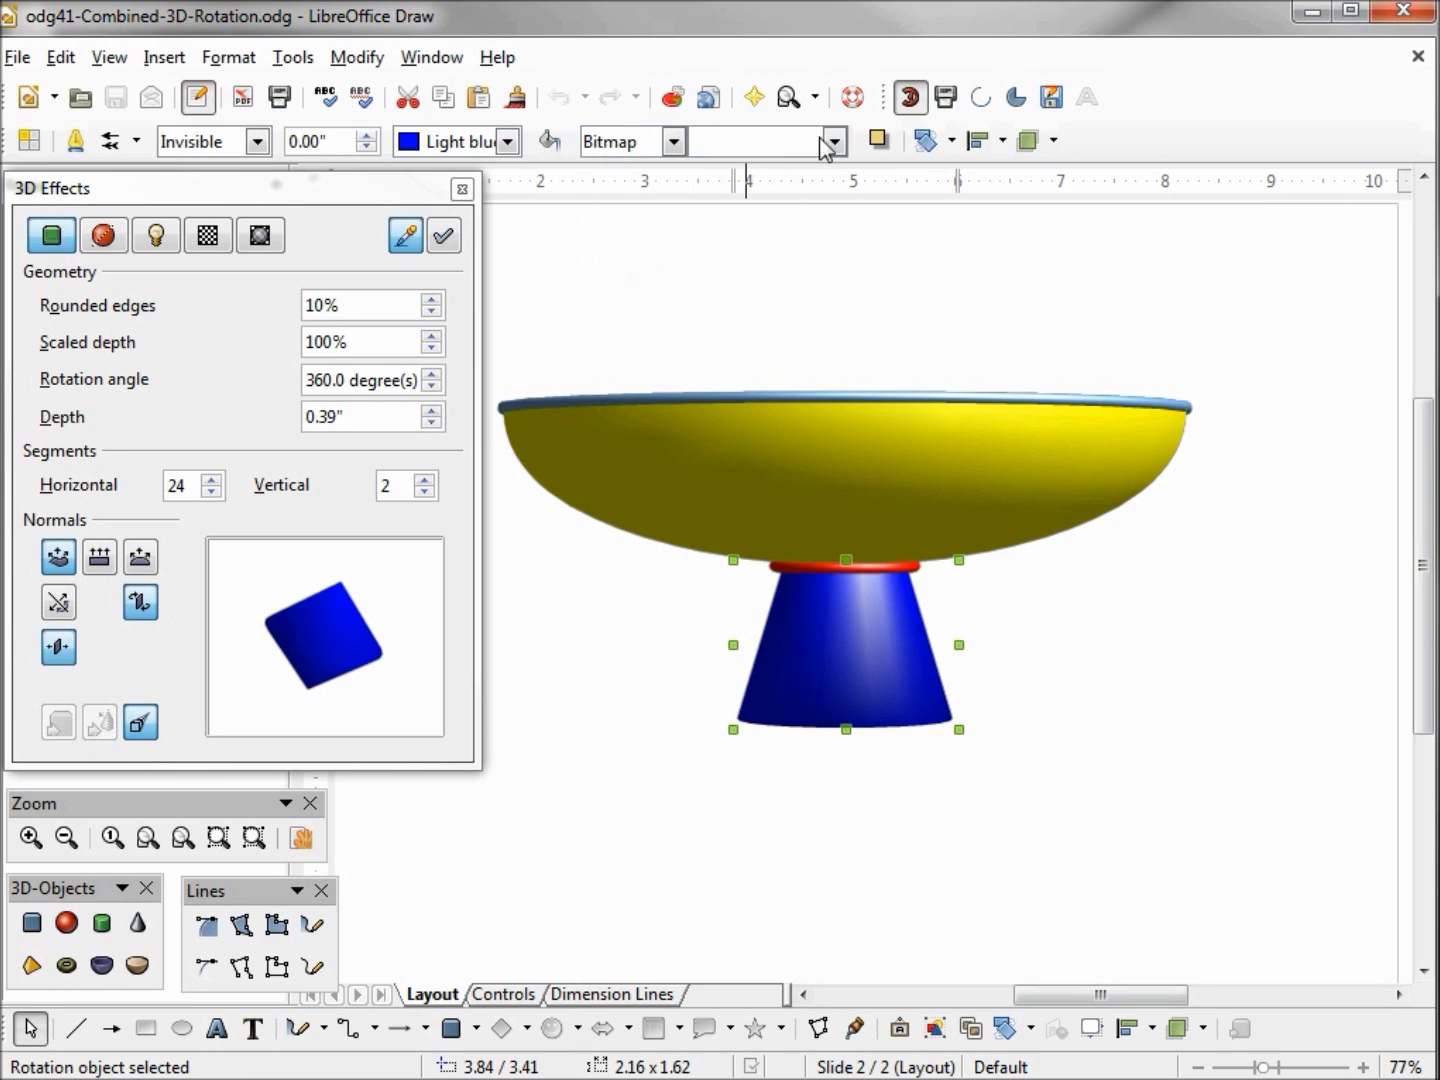
pyautogui.click(835, 140)
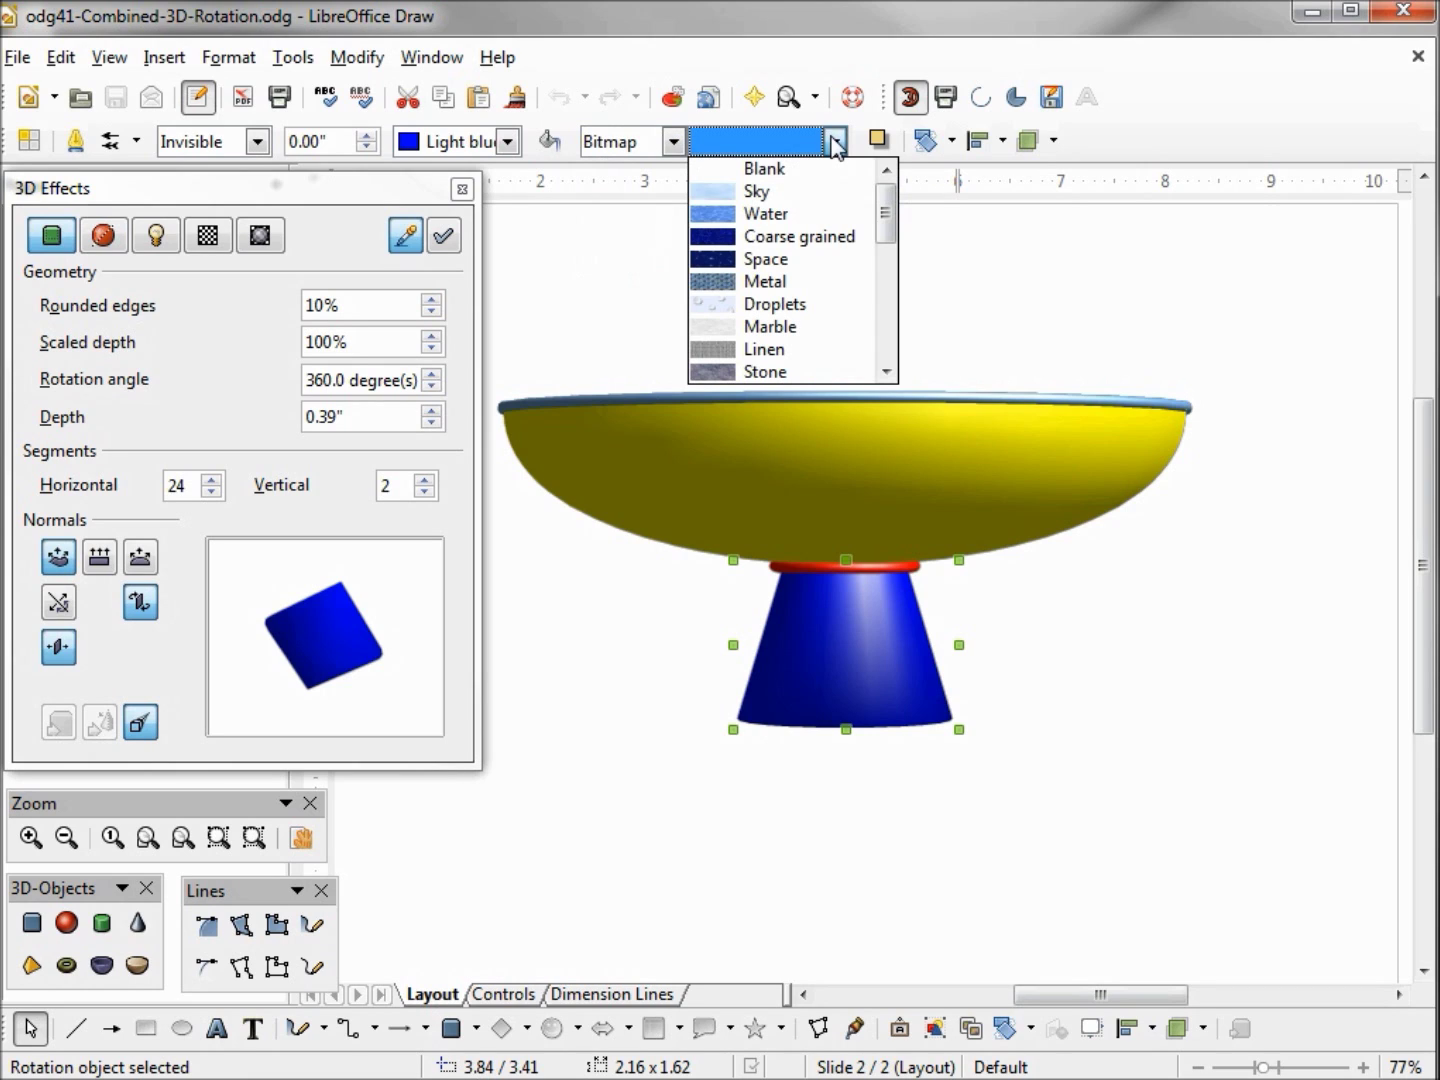
pyautogui.click(770, 259)
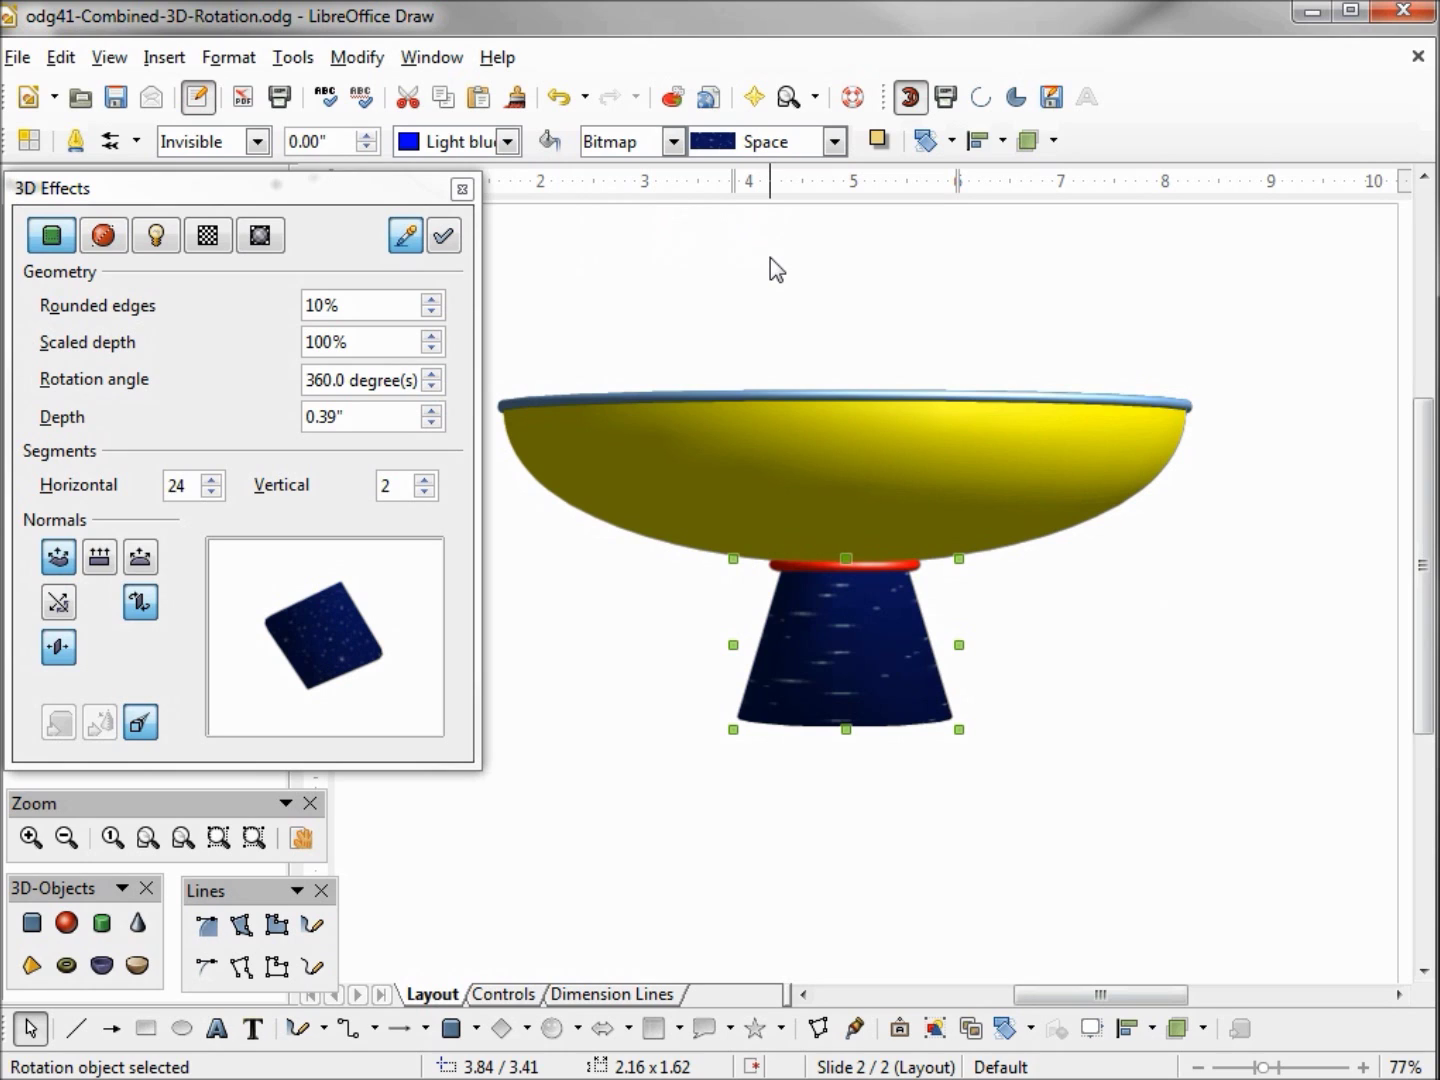
# In the cone's Area settings, untick Tile and tick AutoFit, then exit the group
pyautogui.rightClick(829, 627)
pyautogui.click(727, 706)
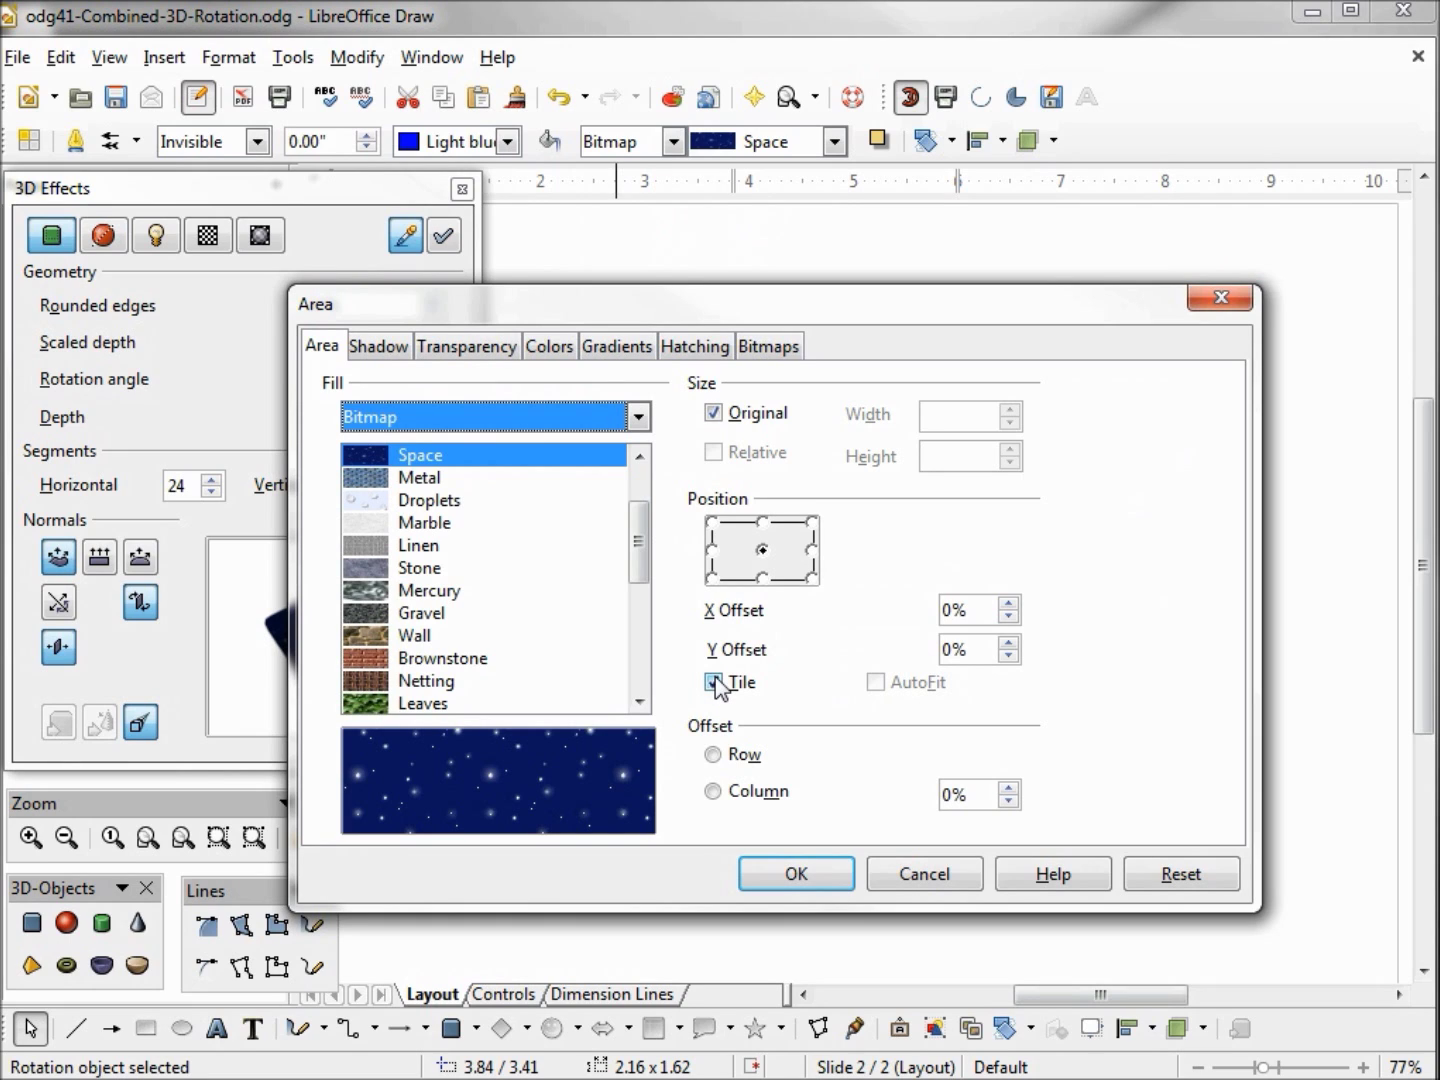
pyautogui.click(714, 683)
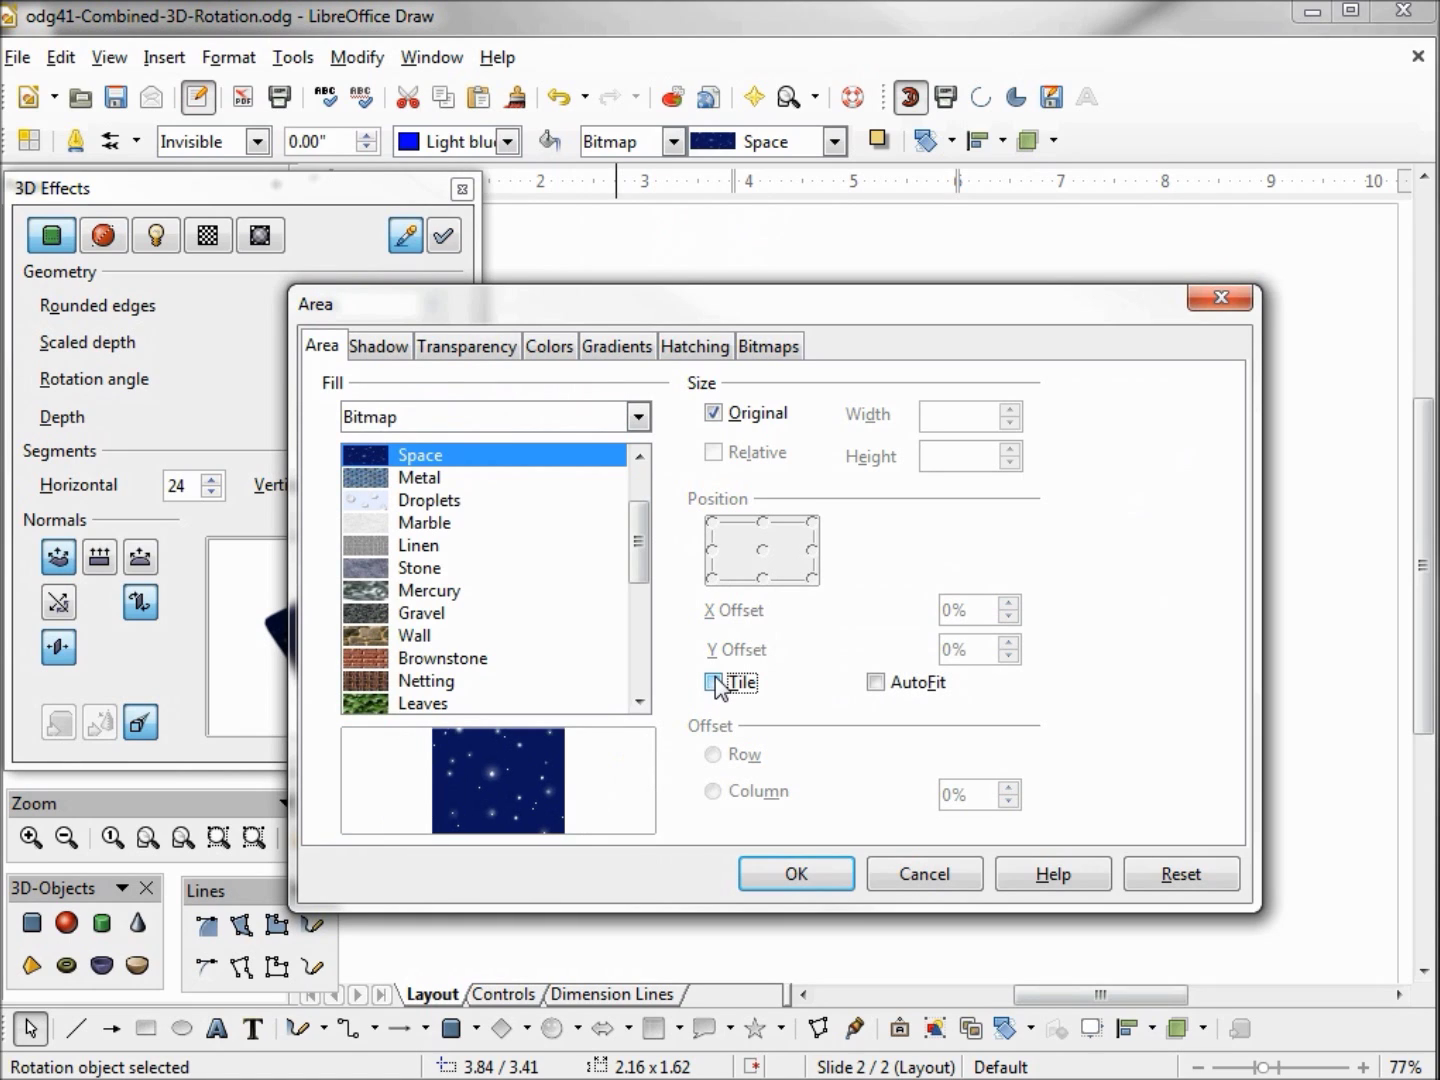
pyautogui.click(878, 684)
pyautogui.click(820, 877)
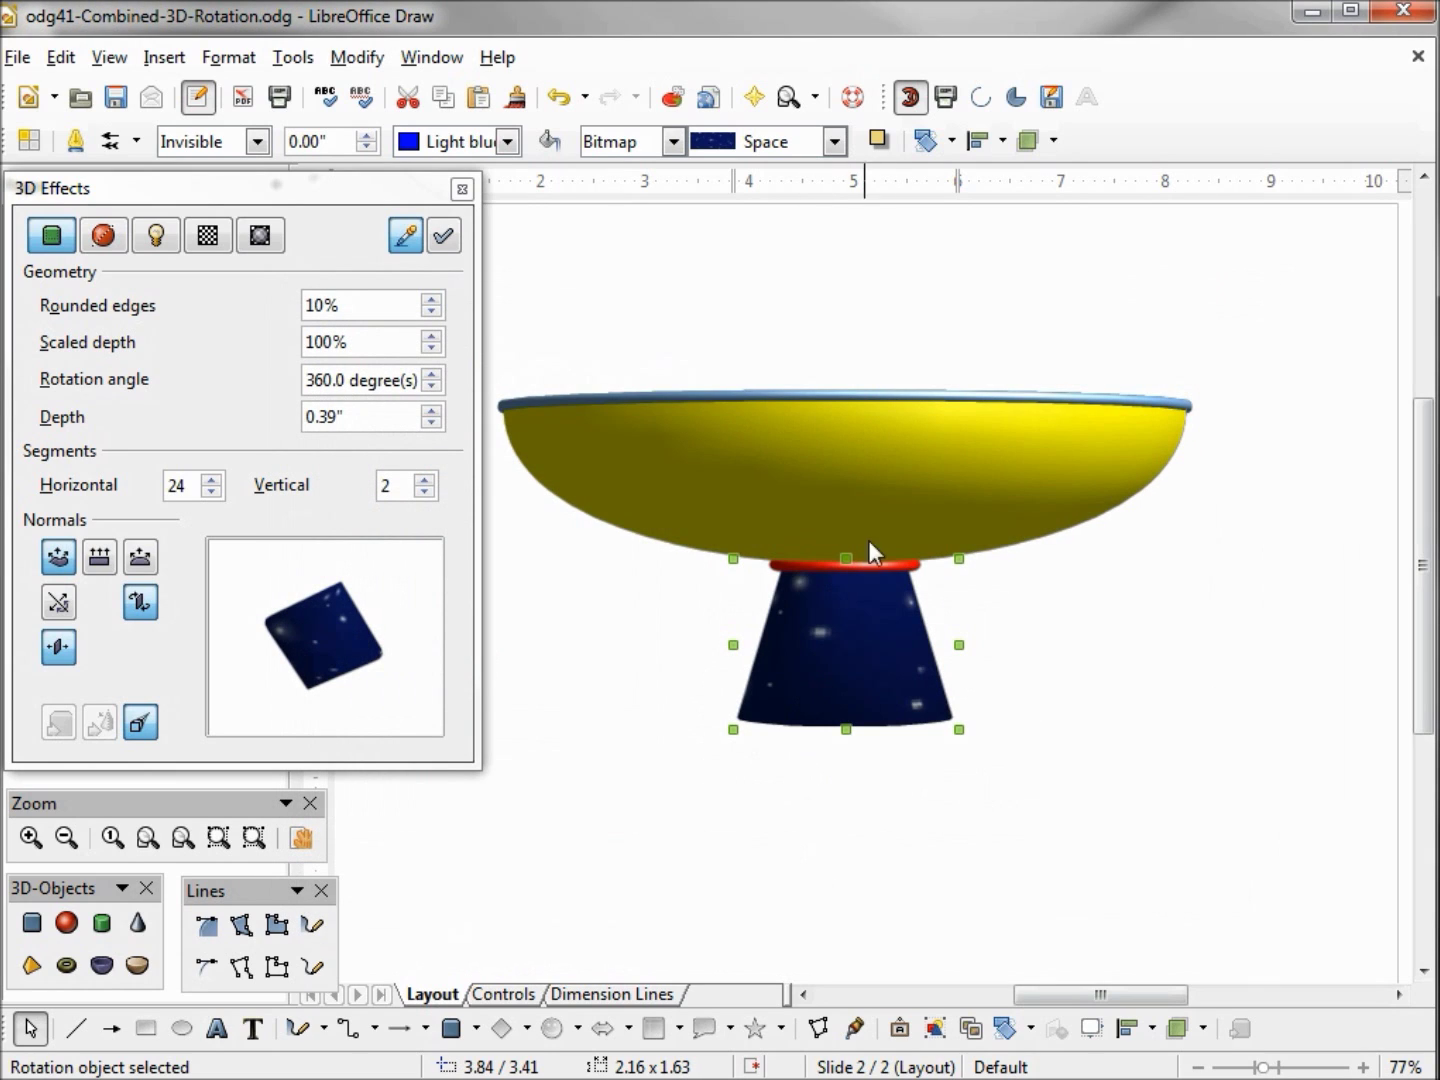
pyautogui.rightClick(908, 500)
pyautogui.click(1003, 731)
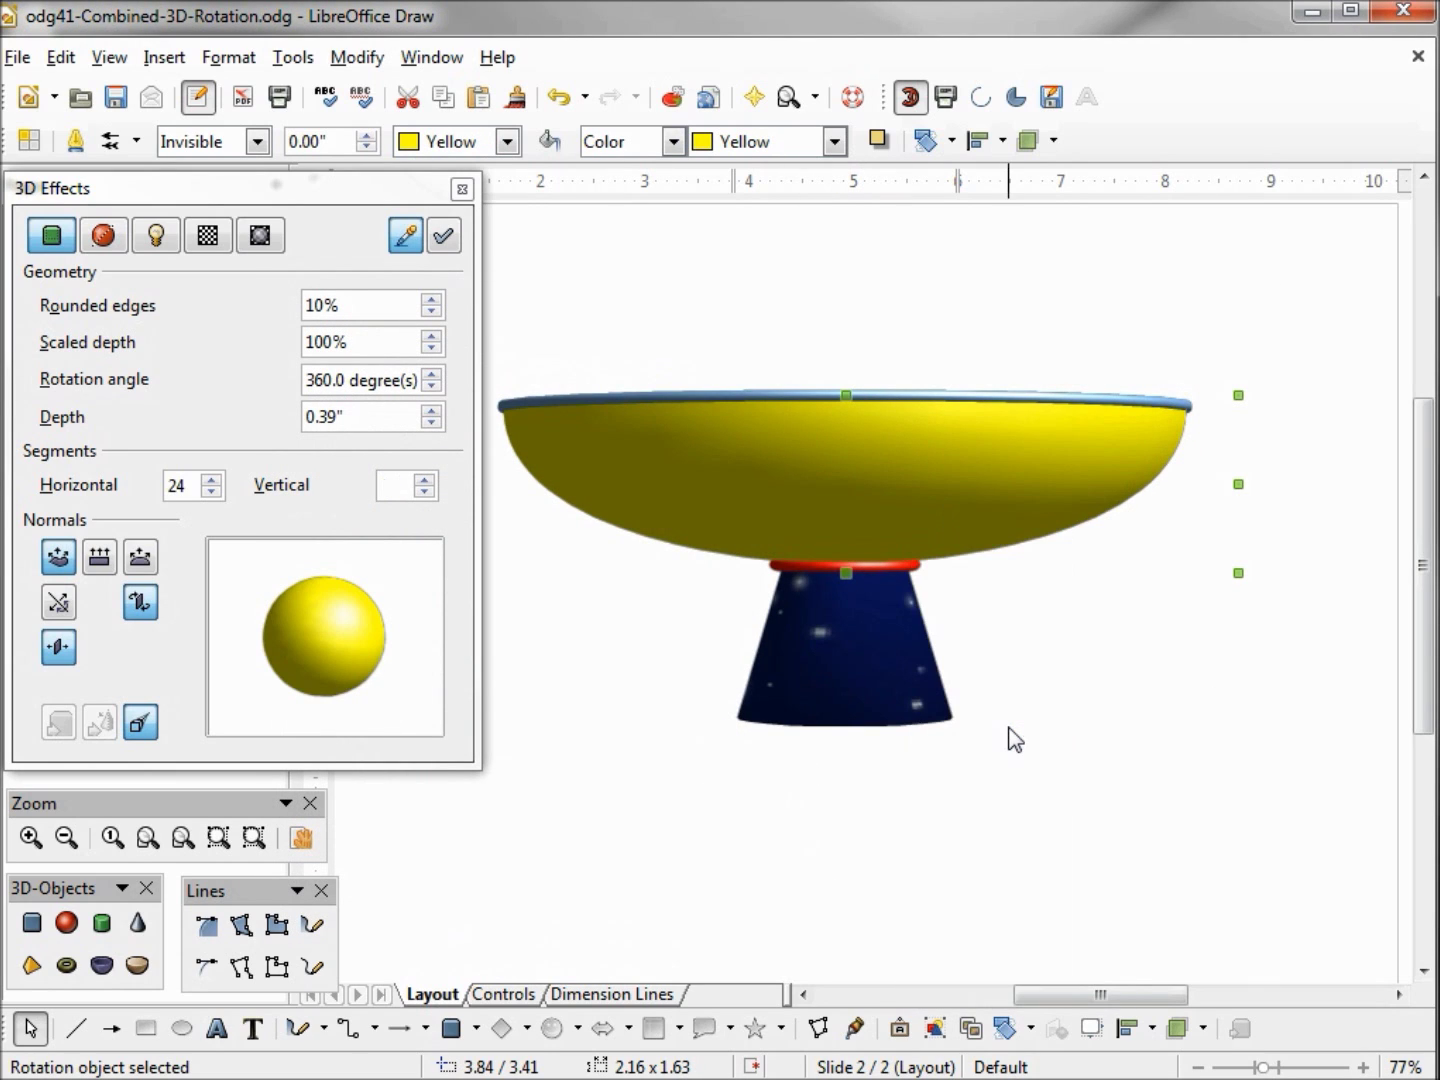
# Tilt the scene to look into the bowl, enter the group, and select the magenta interior
pyautogui.click(1069, 486)
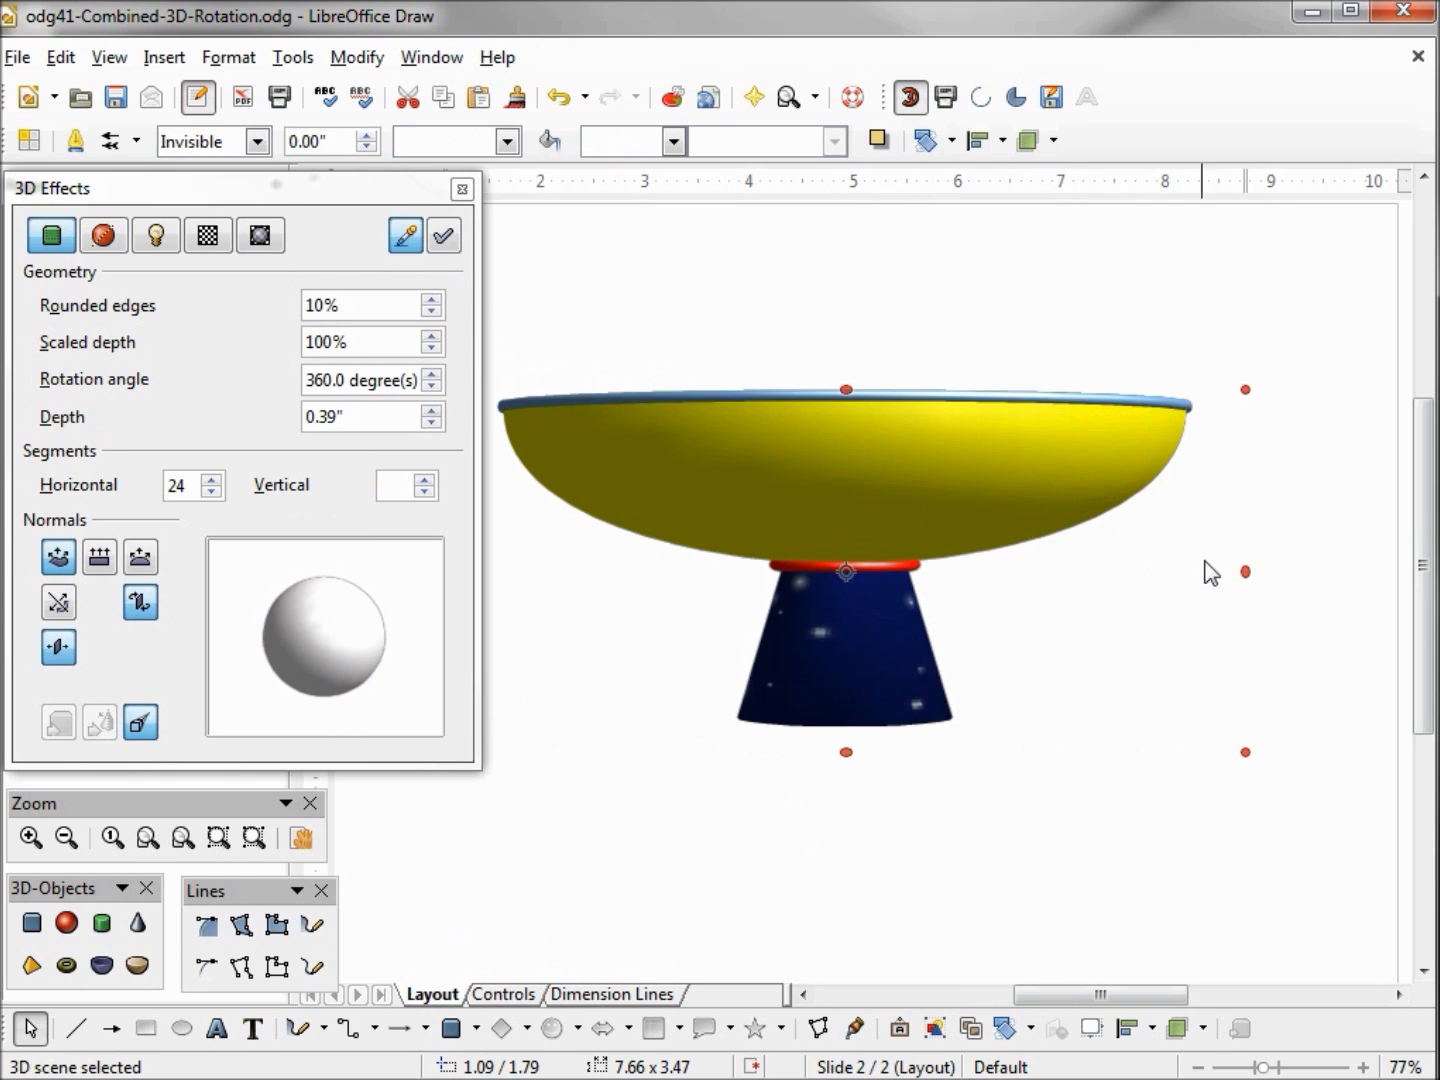
pyautogui.moveTo(1246, 575); pyautogui.dragTo(1245, 792)
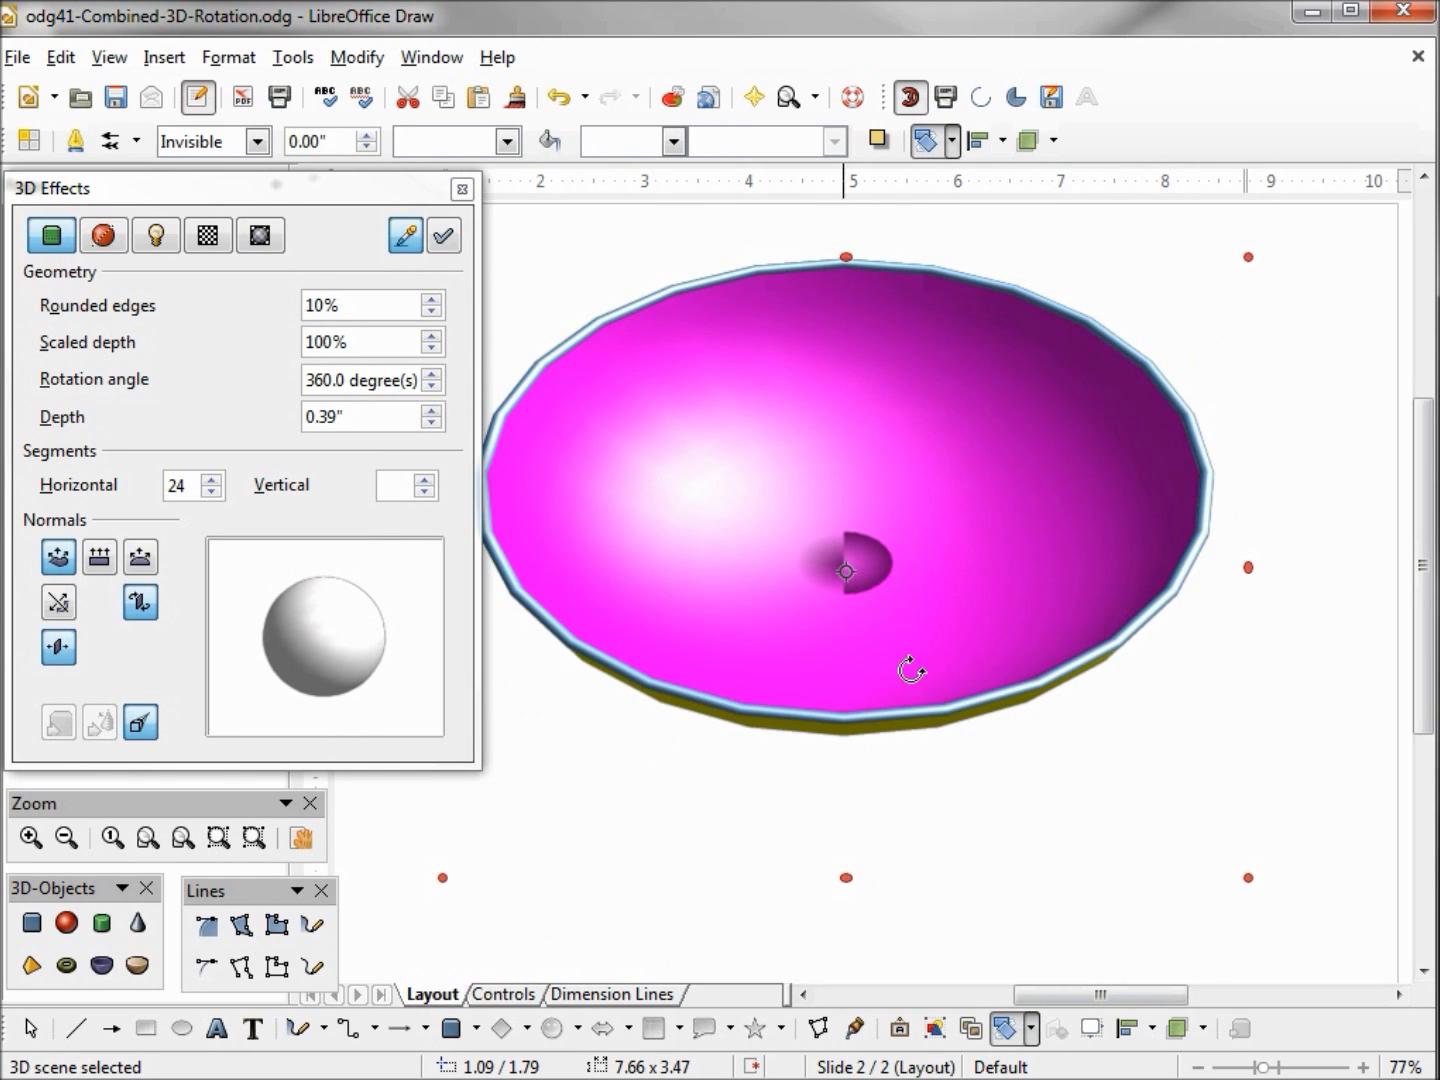
pyautogui.rightClick(905, 427)
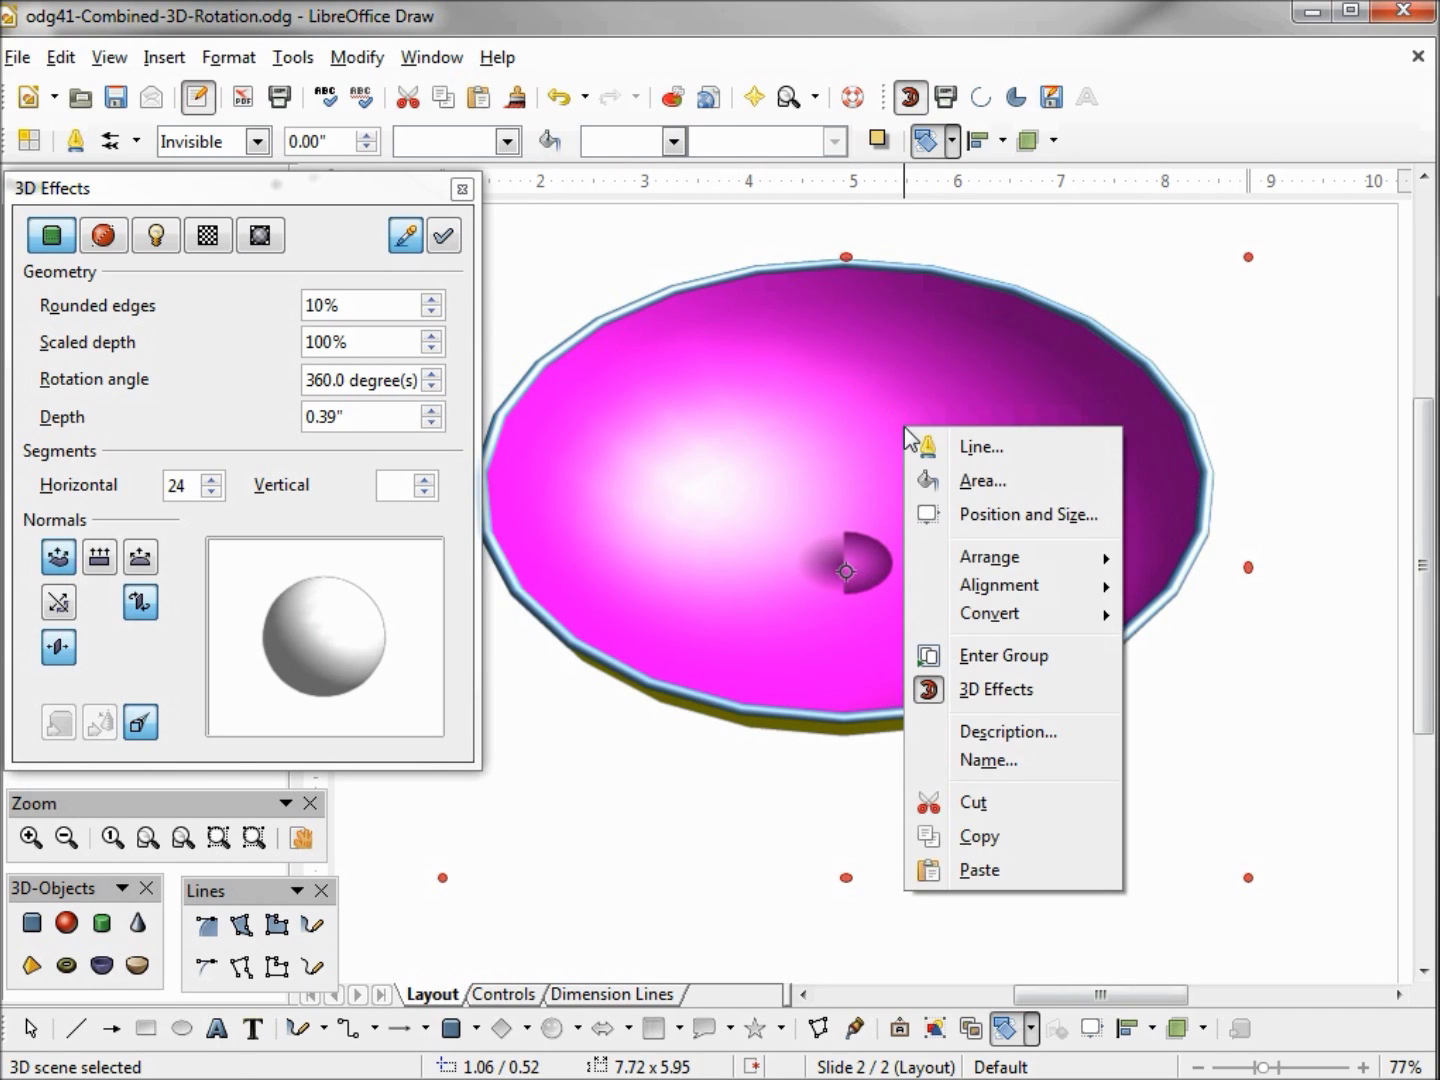
pyautogui.click(1000, 661)
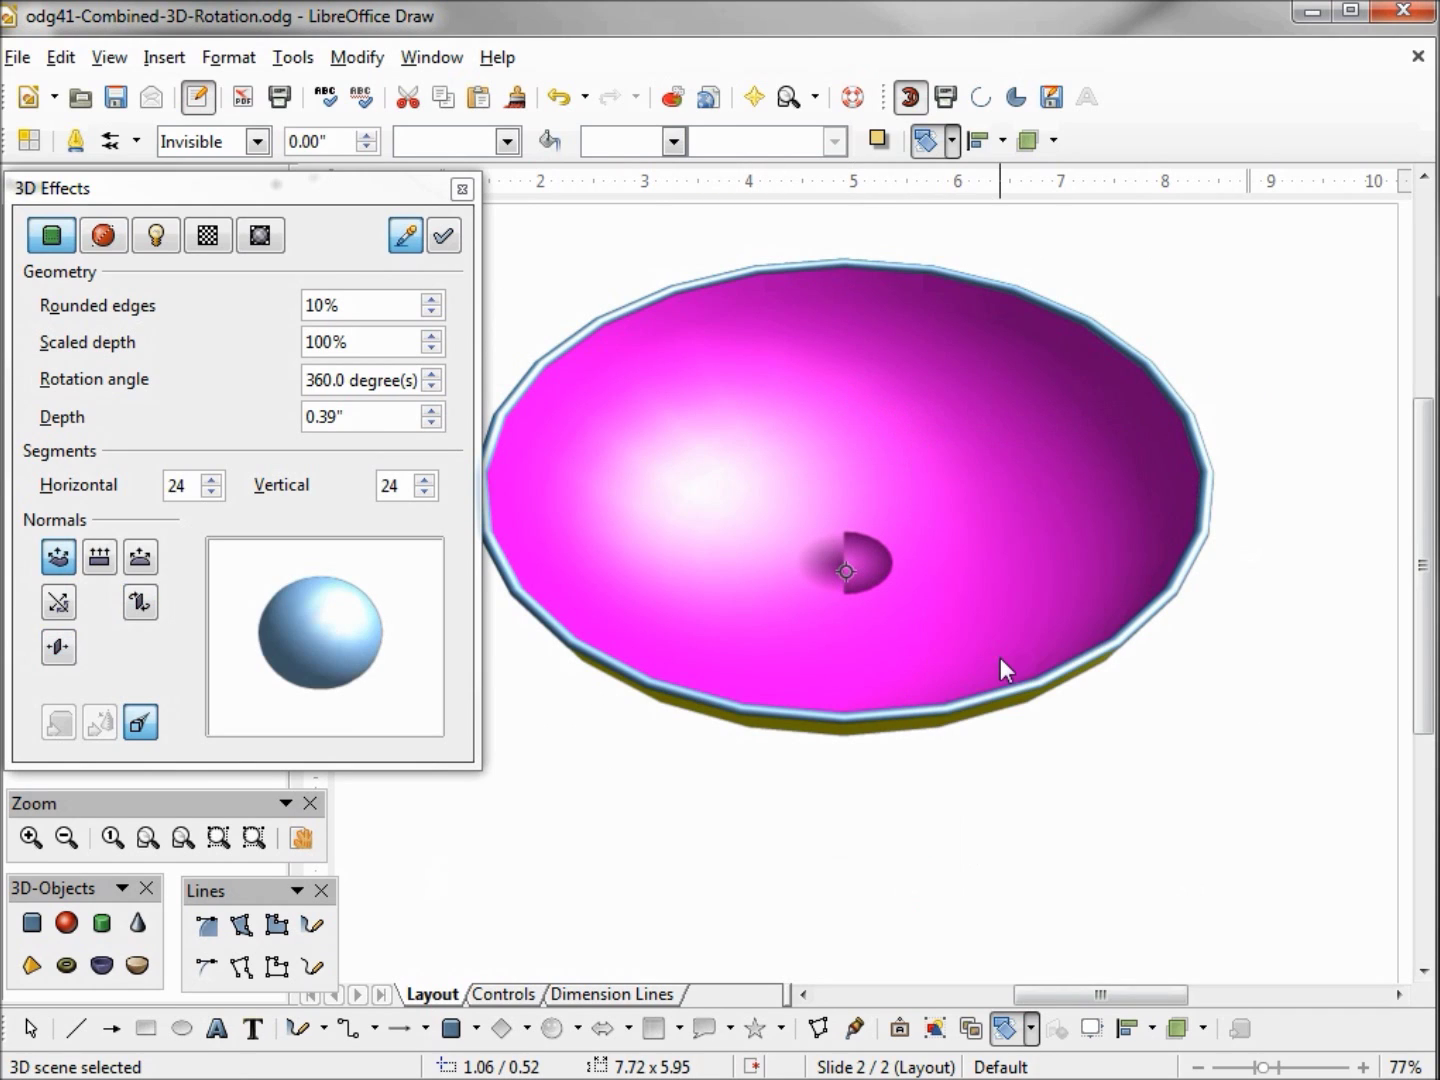
pyautogui.click(727, 520)
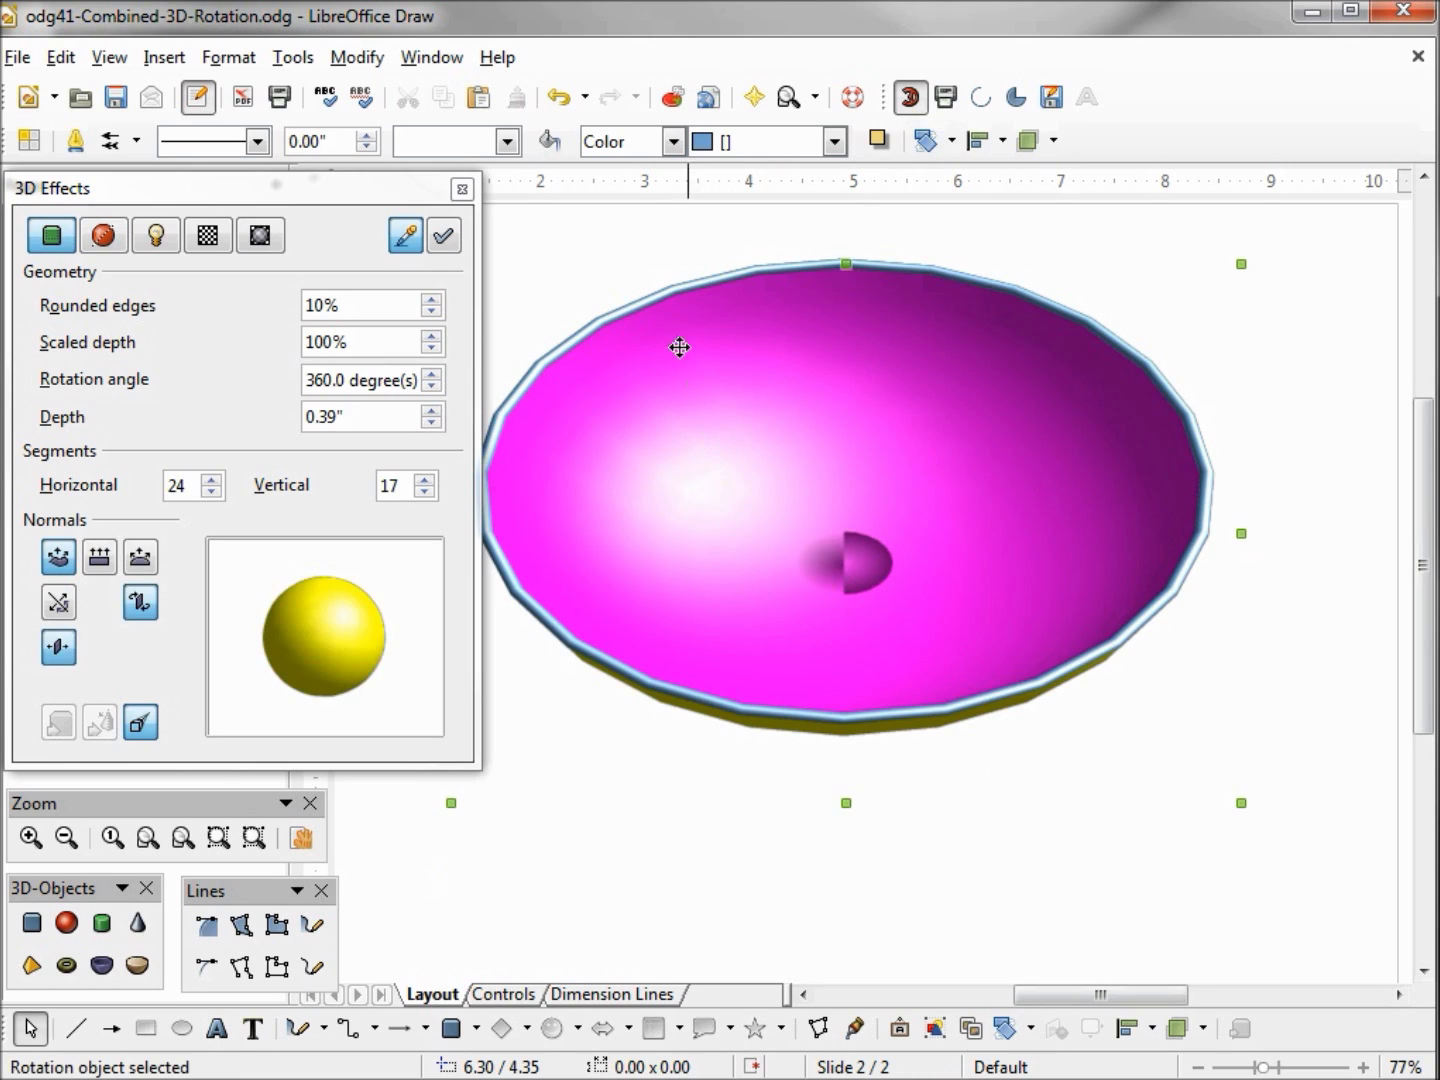
# Fill the bowl interior with the Sky bitmap, exit the group, and tilt back to side view
pyautogui.click(676, 141)
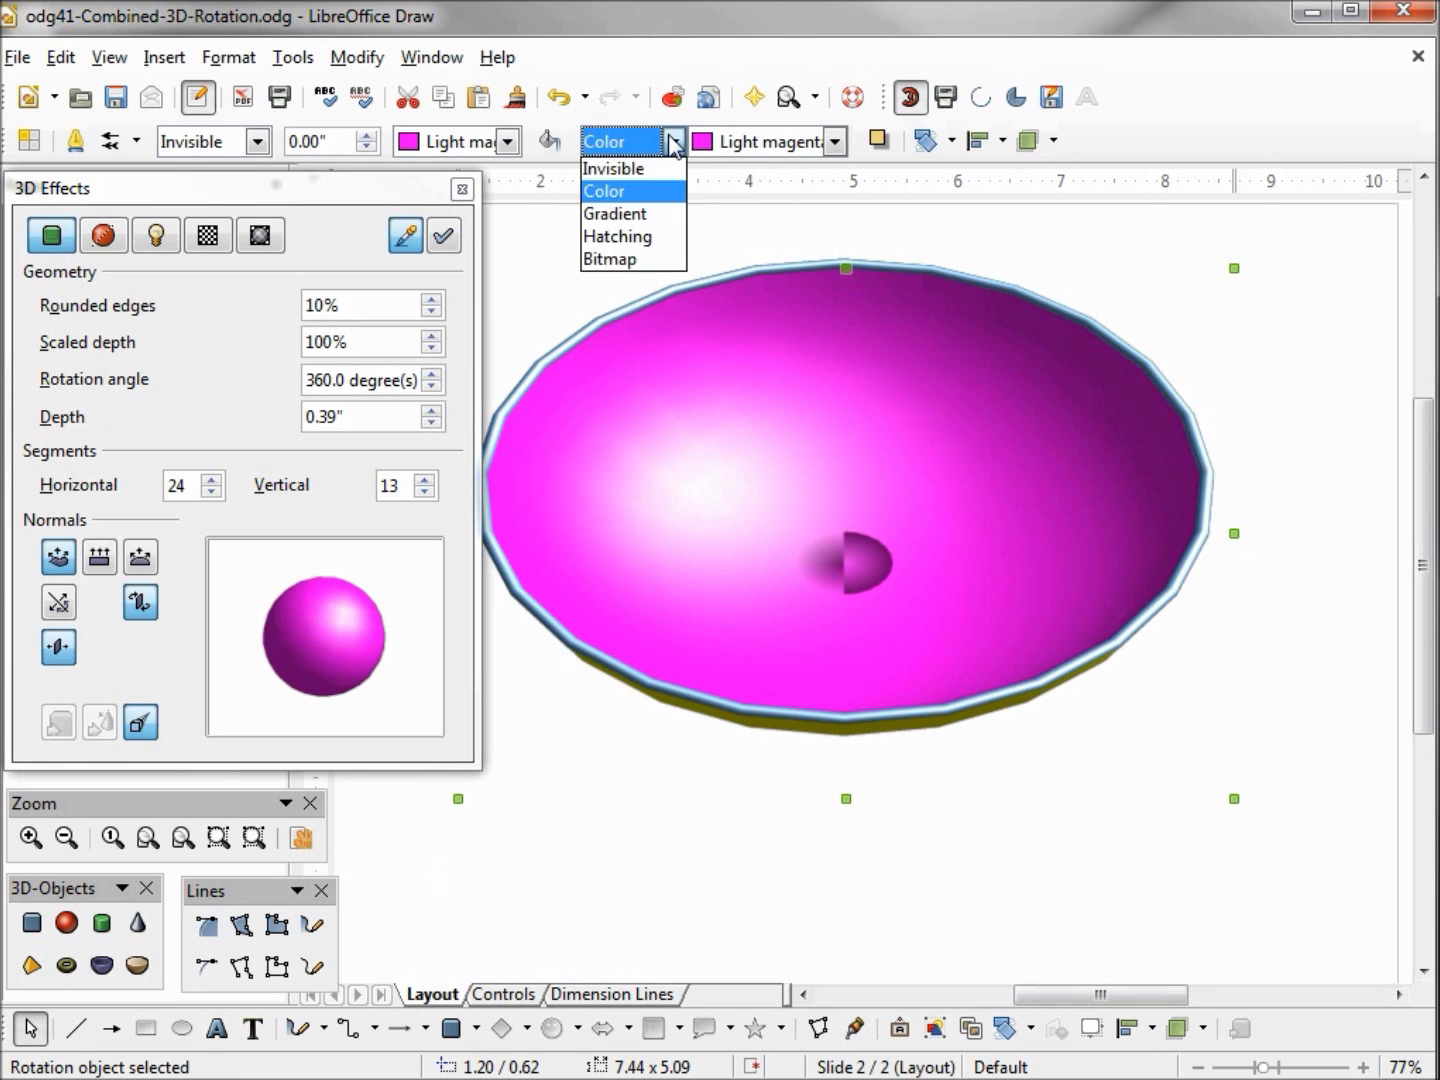
pyautogui.click(628, 258)
pyautogui.click(832, 141)
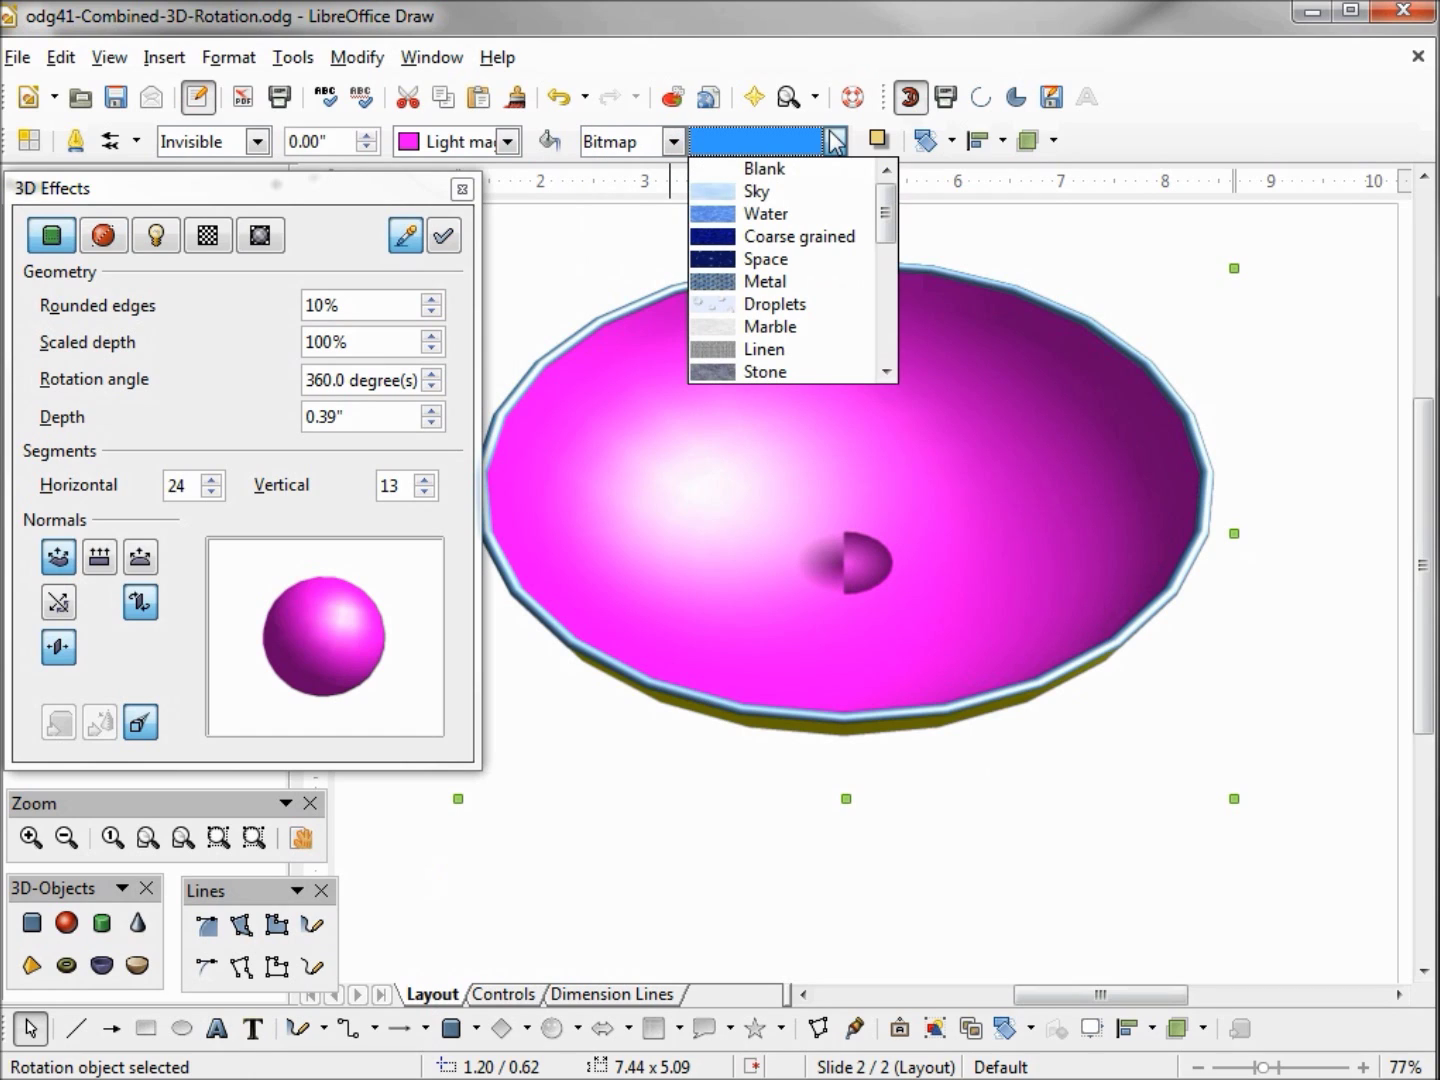
pyautogui.click(801, 193)
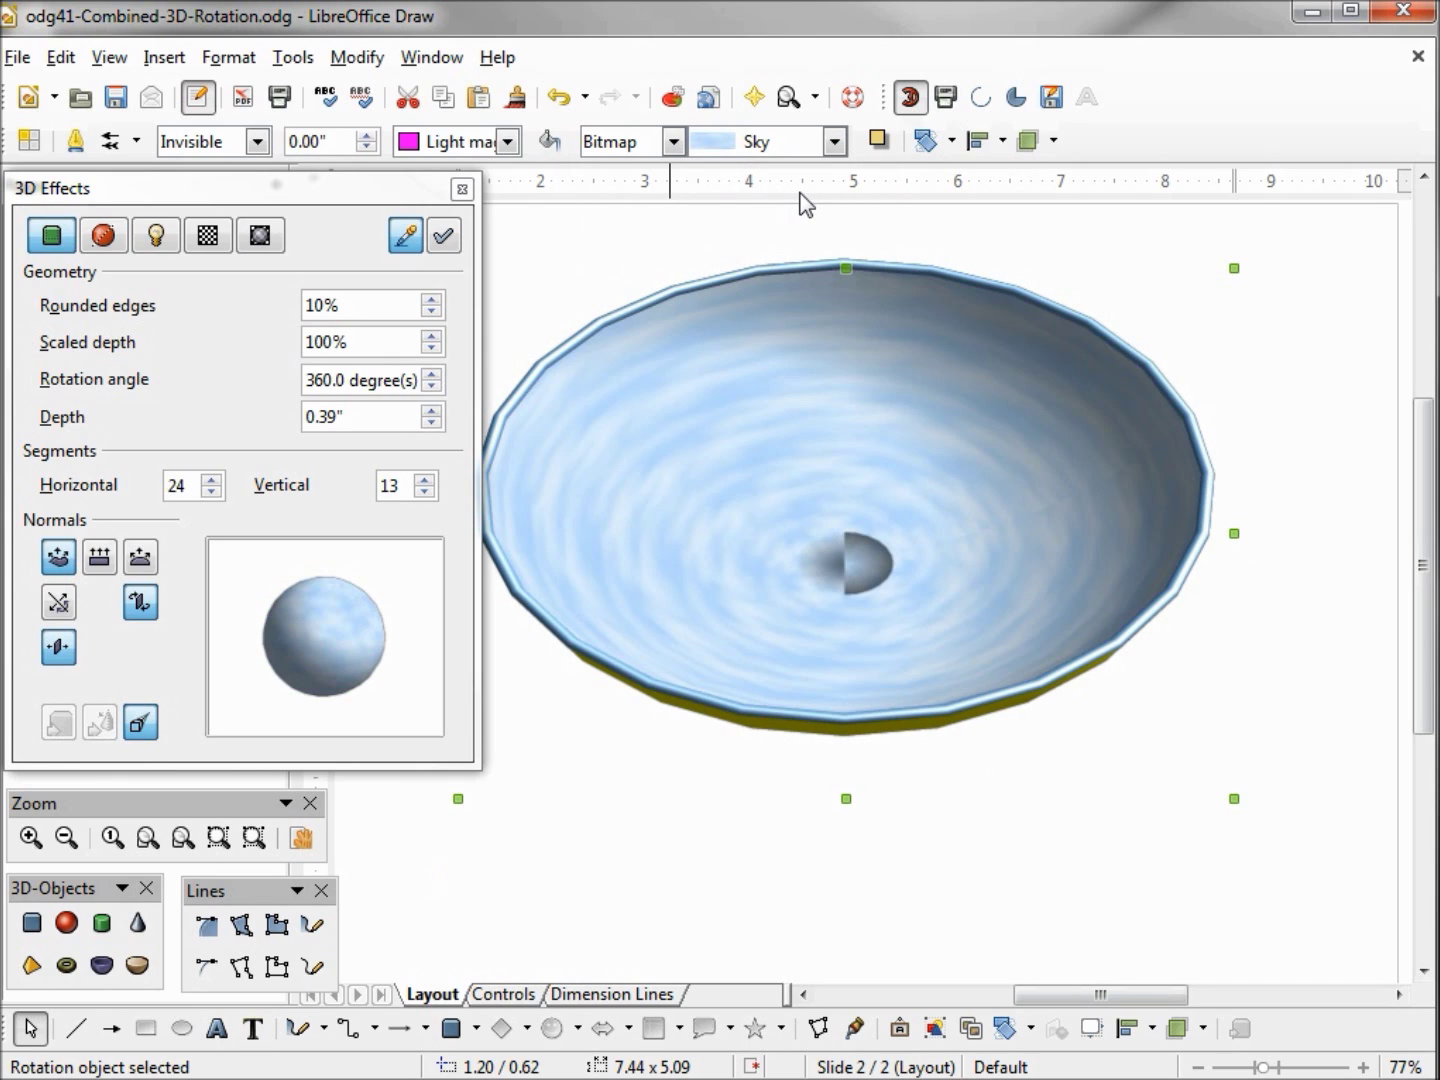
pyautogui.rightClick(971, 454)
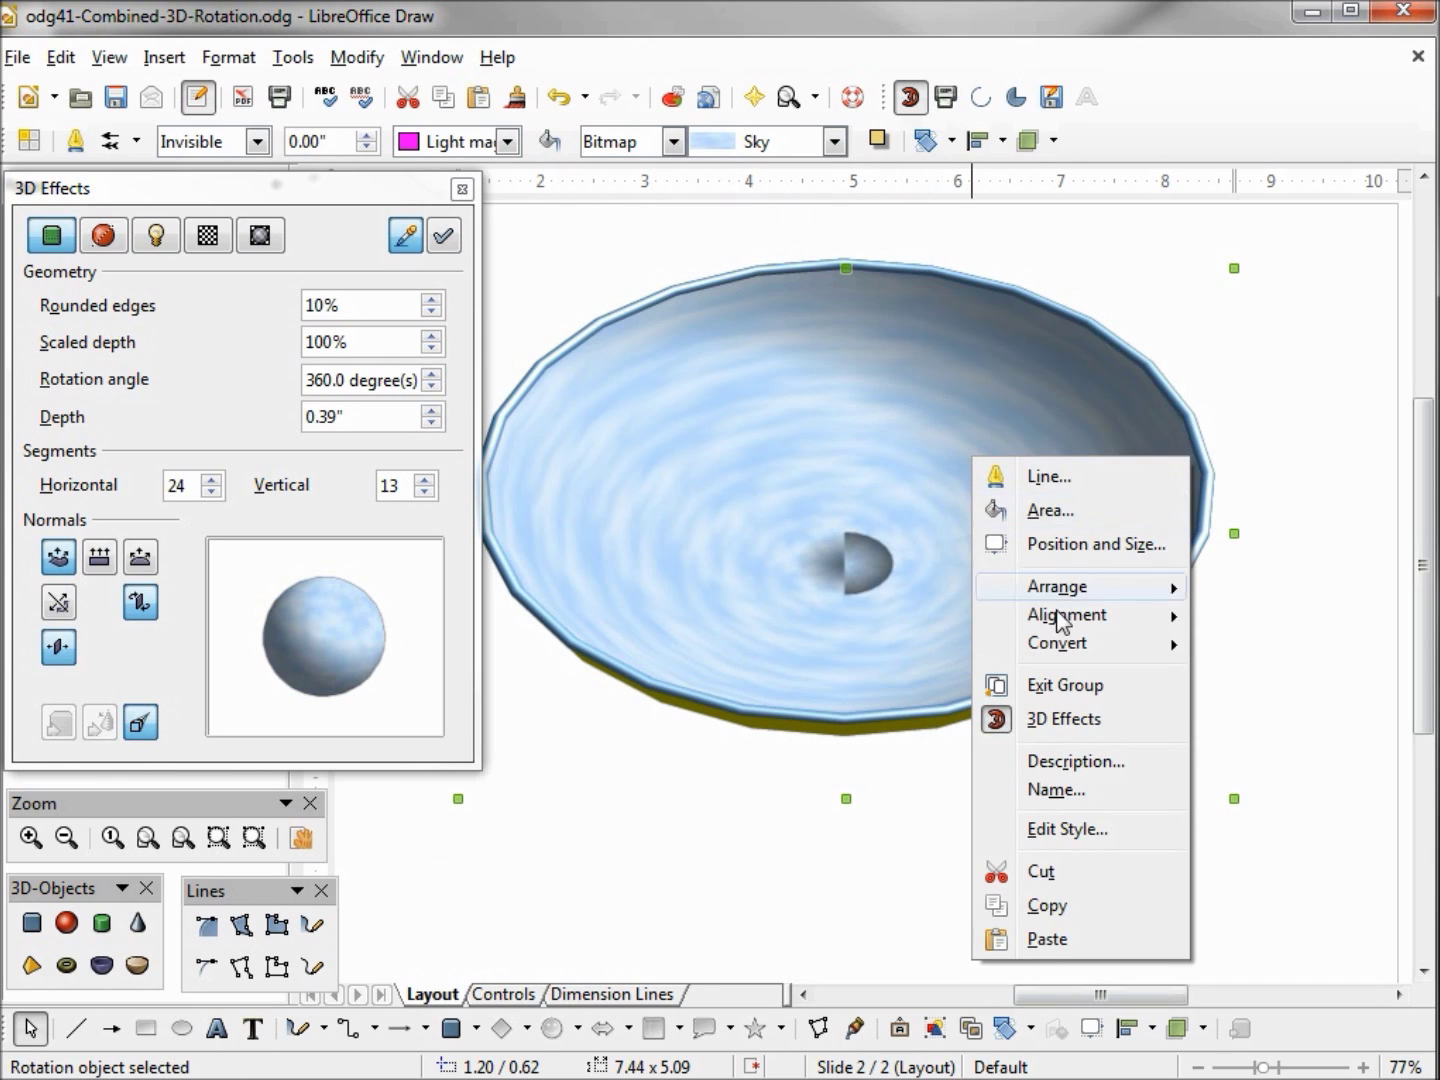
pyautogui.click(1064, 688)
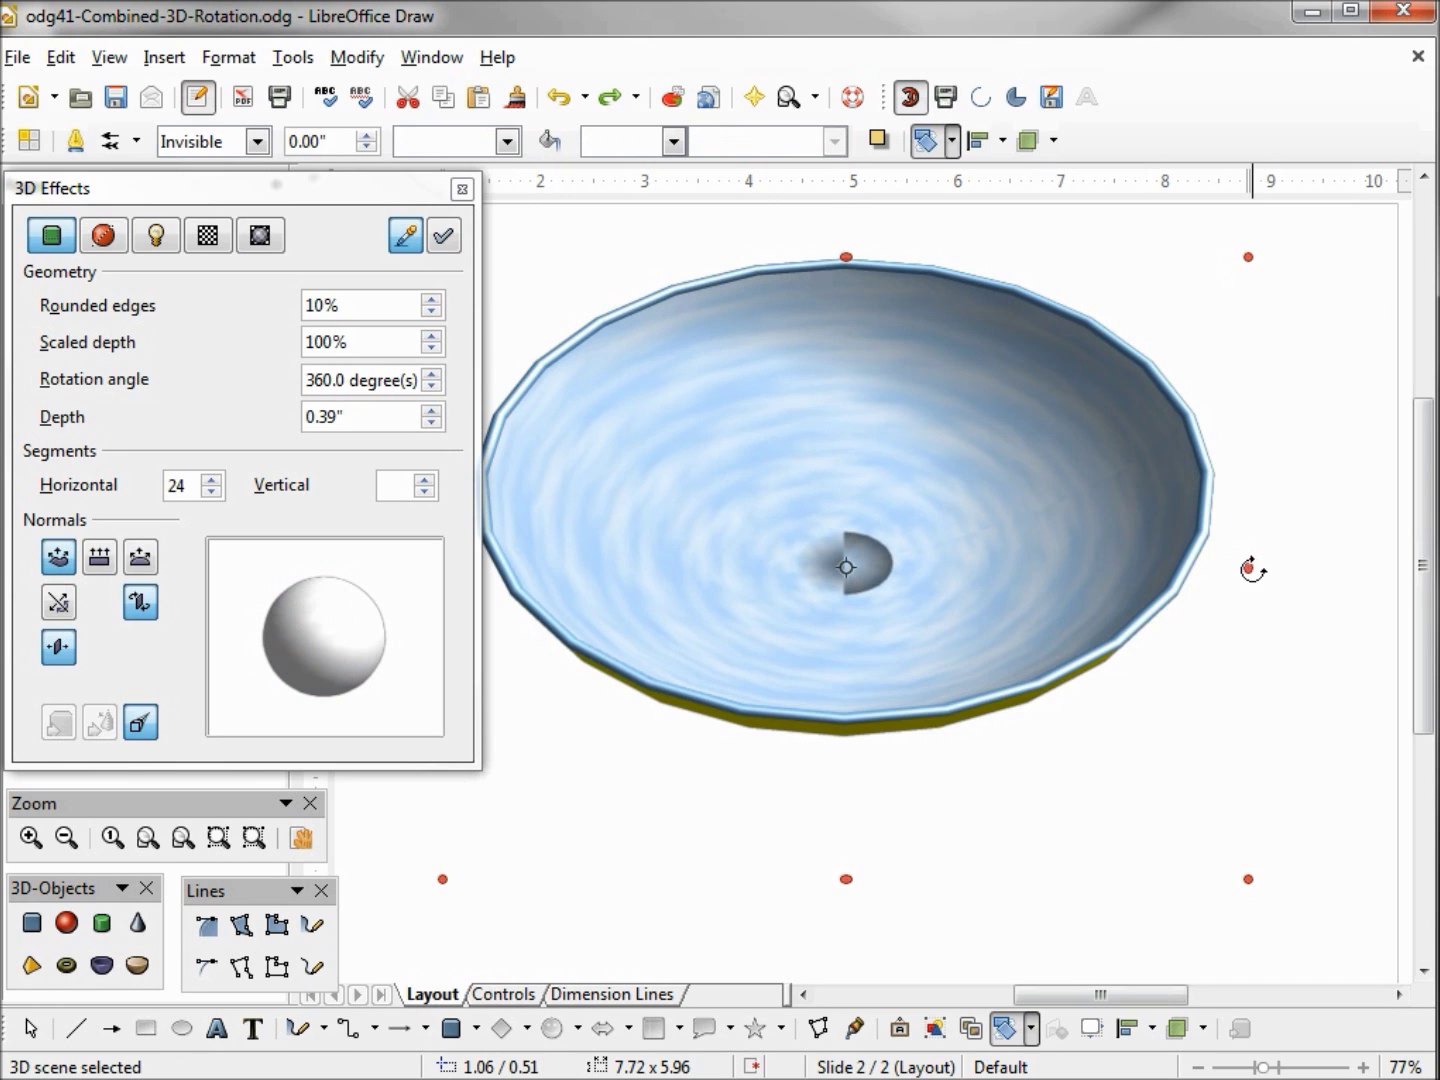
pyautogui.moveTo(1254, 570); pyautogui.dragTo(1297, 292)
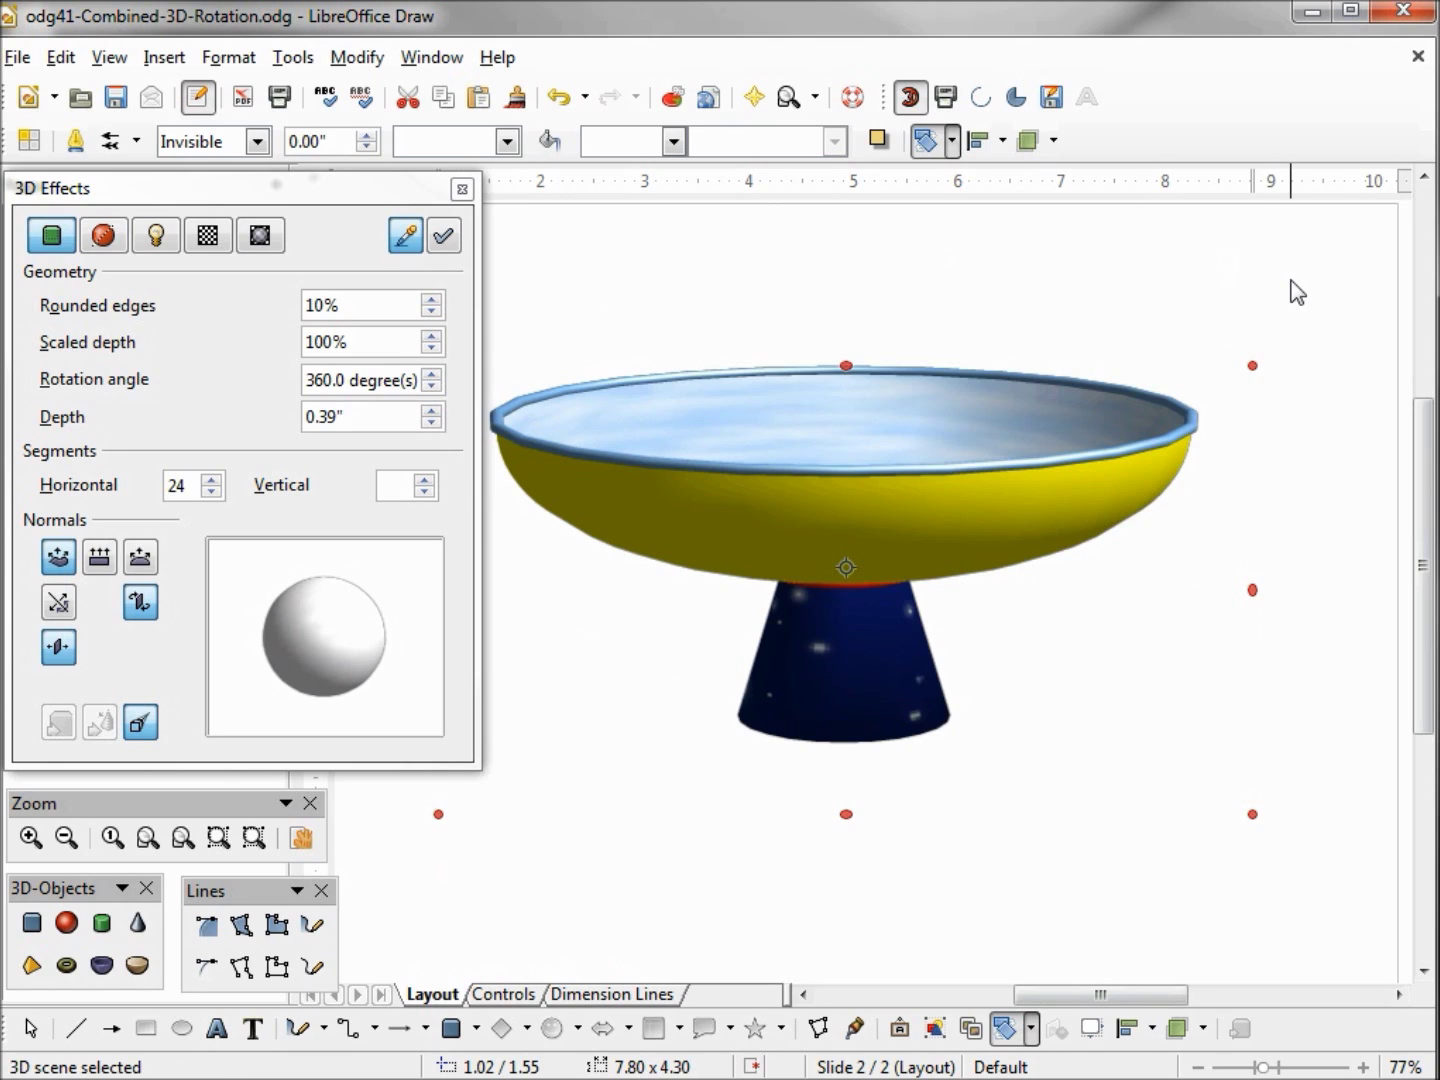
pyautogui.moveTo(1253, 590); pyautogui.dragTo(1257, 556)
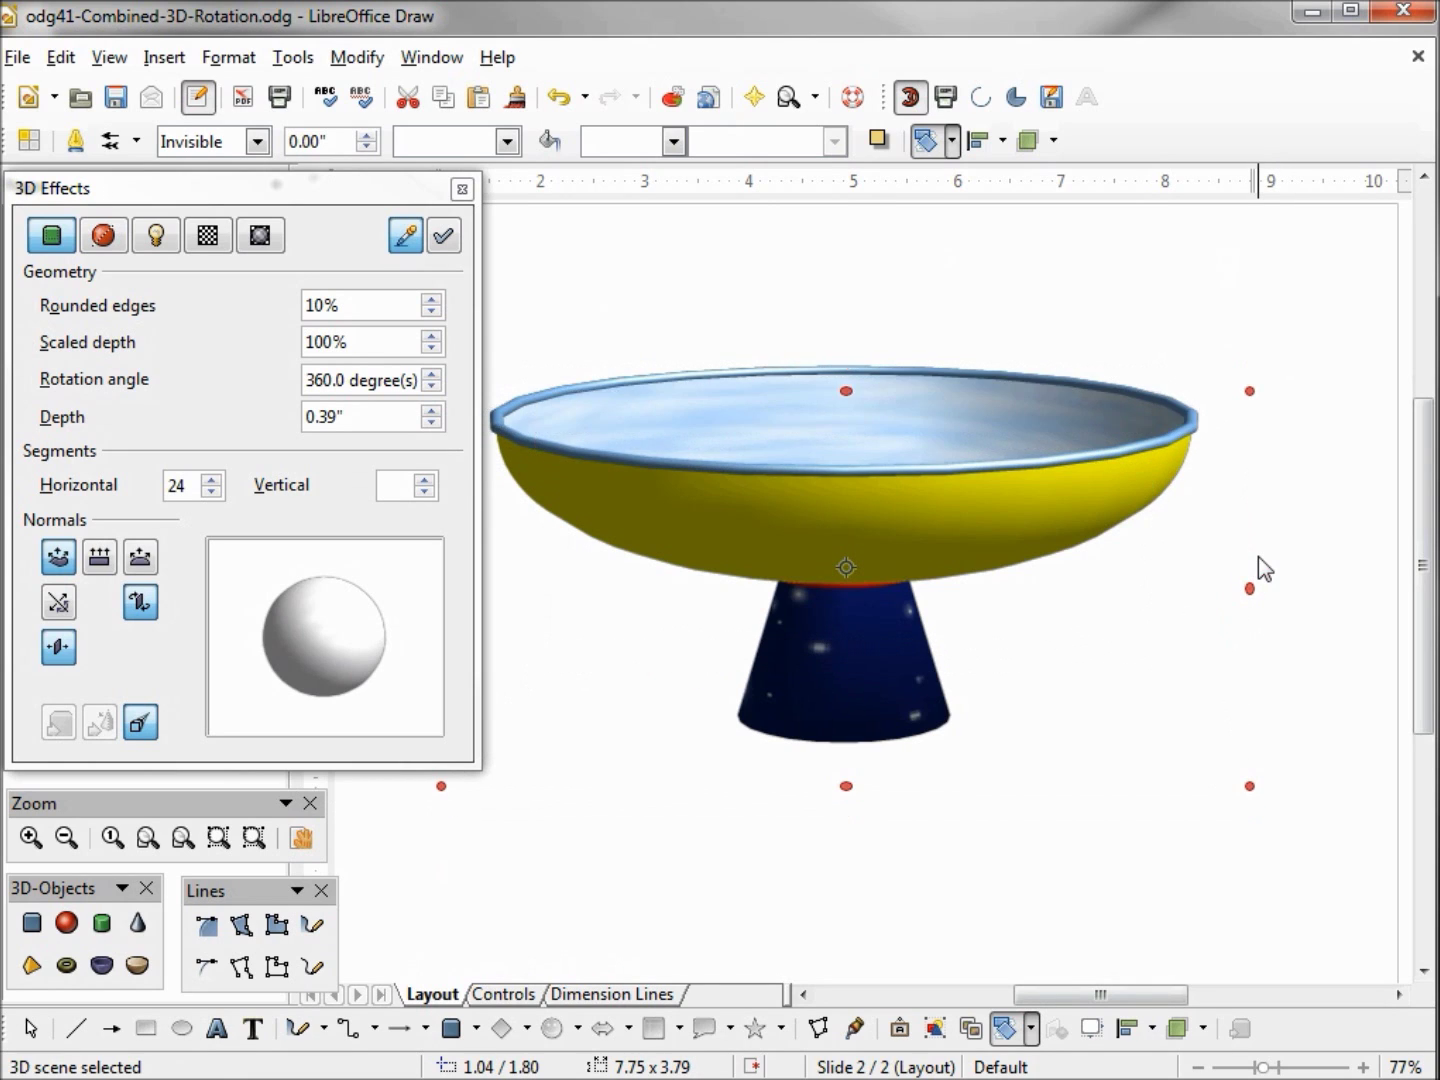
# Zoom to the entire page, nudge the bowl scene slightly right, and pan to recentre it
pyautogui.click(1257, 258)
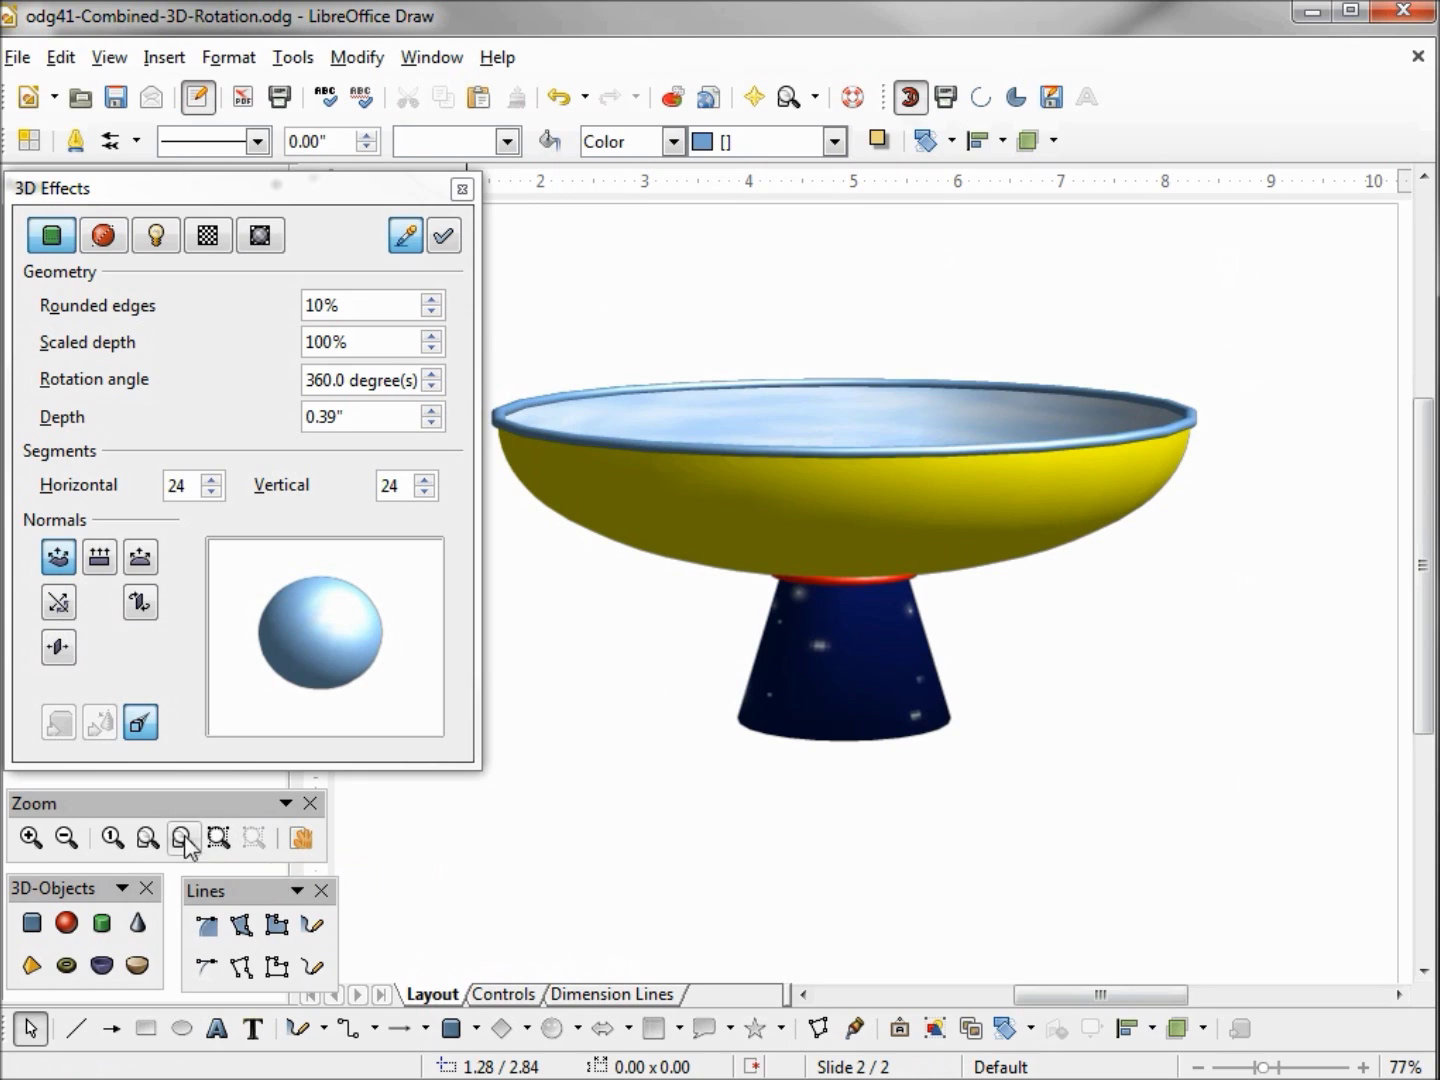
pyautogui.click(149, 838)
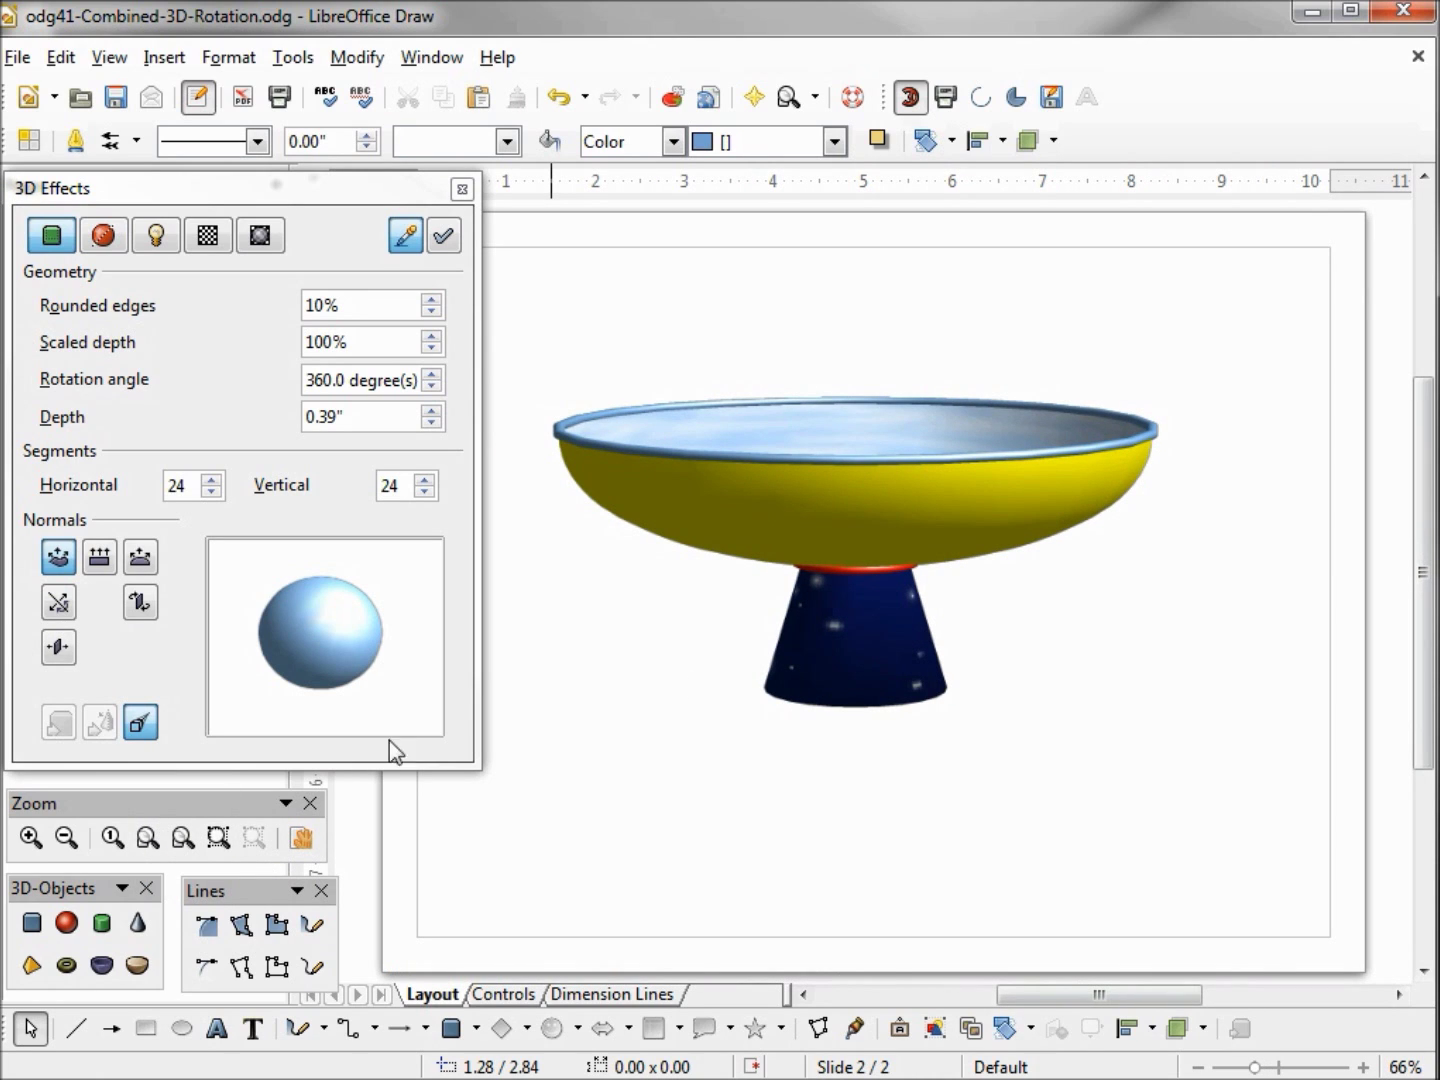
pyautogui.click(924, 494)
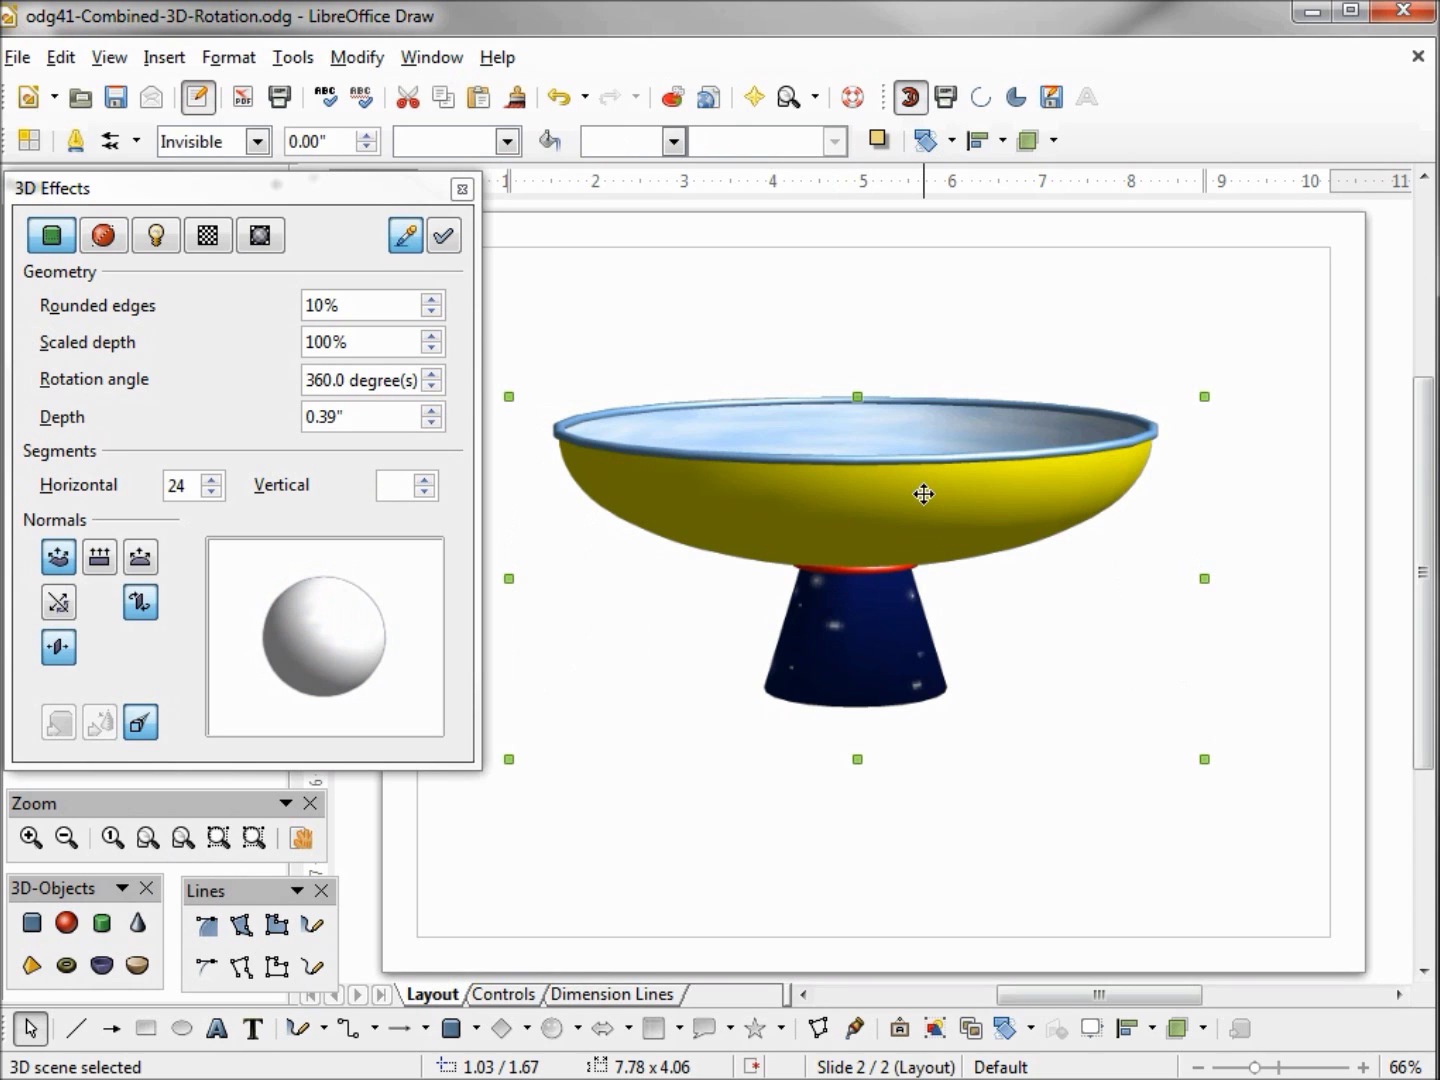
pyautogui.moveTo(924, 493)
pyautogui.mouseDown()
pyautogui.moveTo(996, 472)
pyautogui.moveTo(950, 589)
pyautogui.moveTo(939, 464)
pyautogui.moveTo(935, 489)
pyautogui.mouseUp()
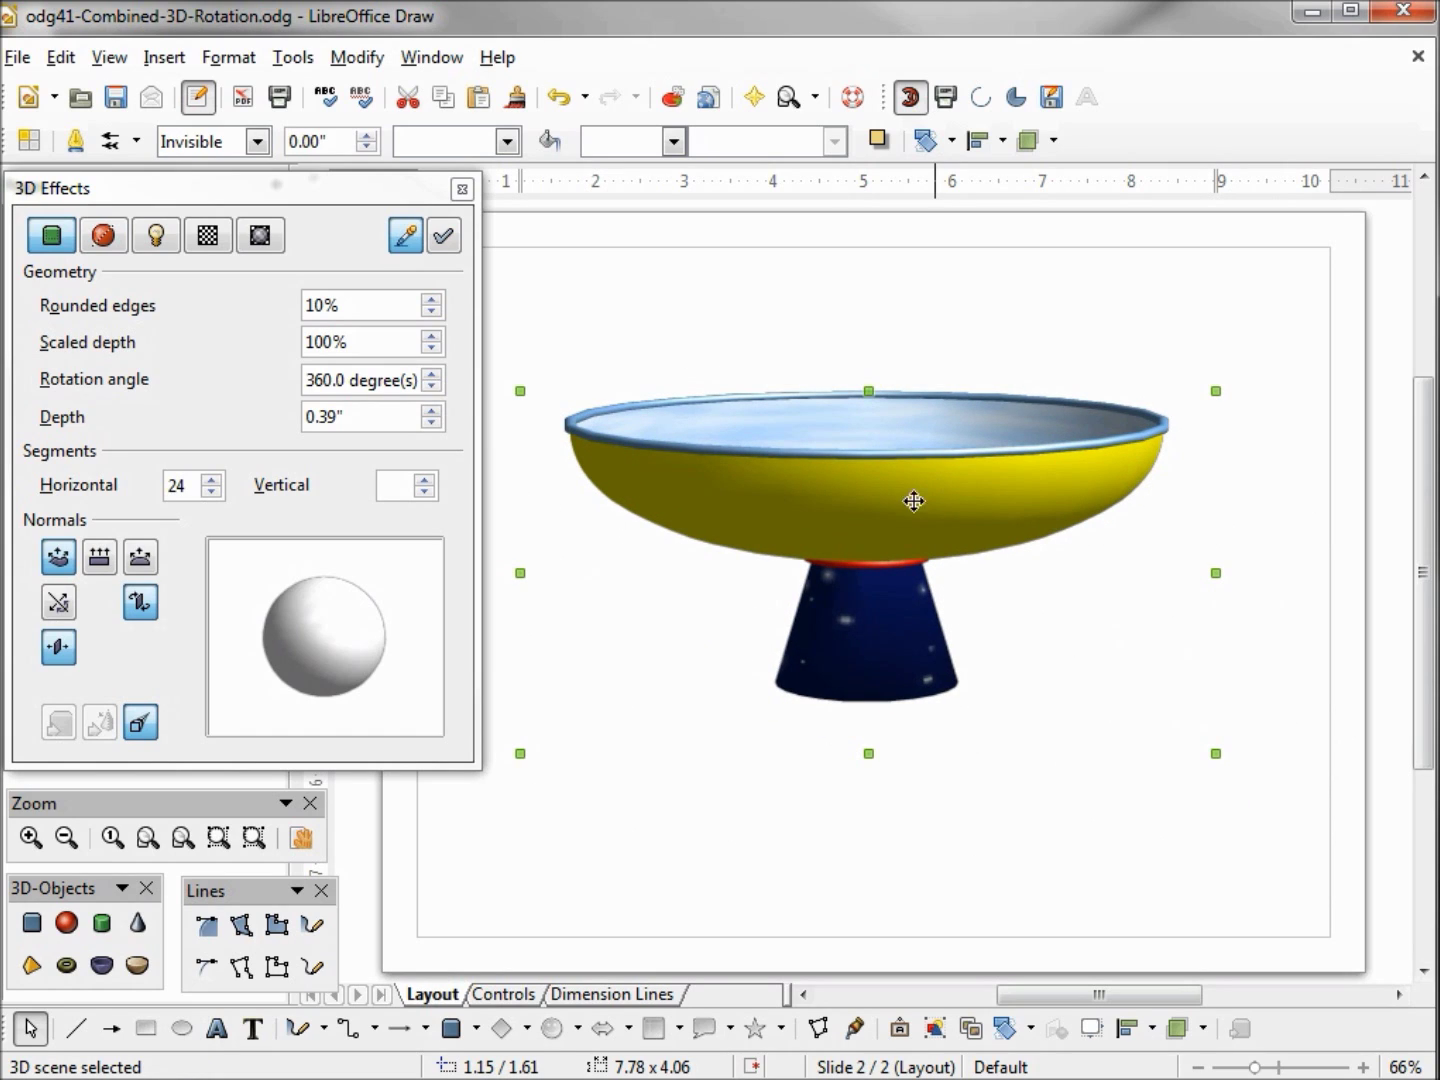
pyautogui.click(303, 840)
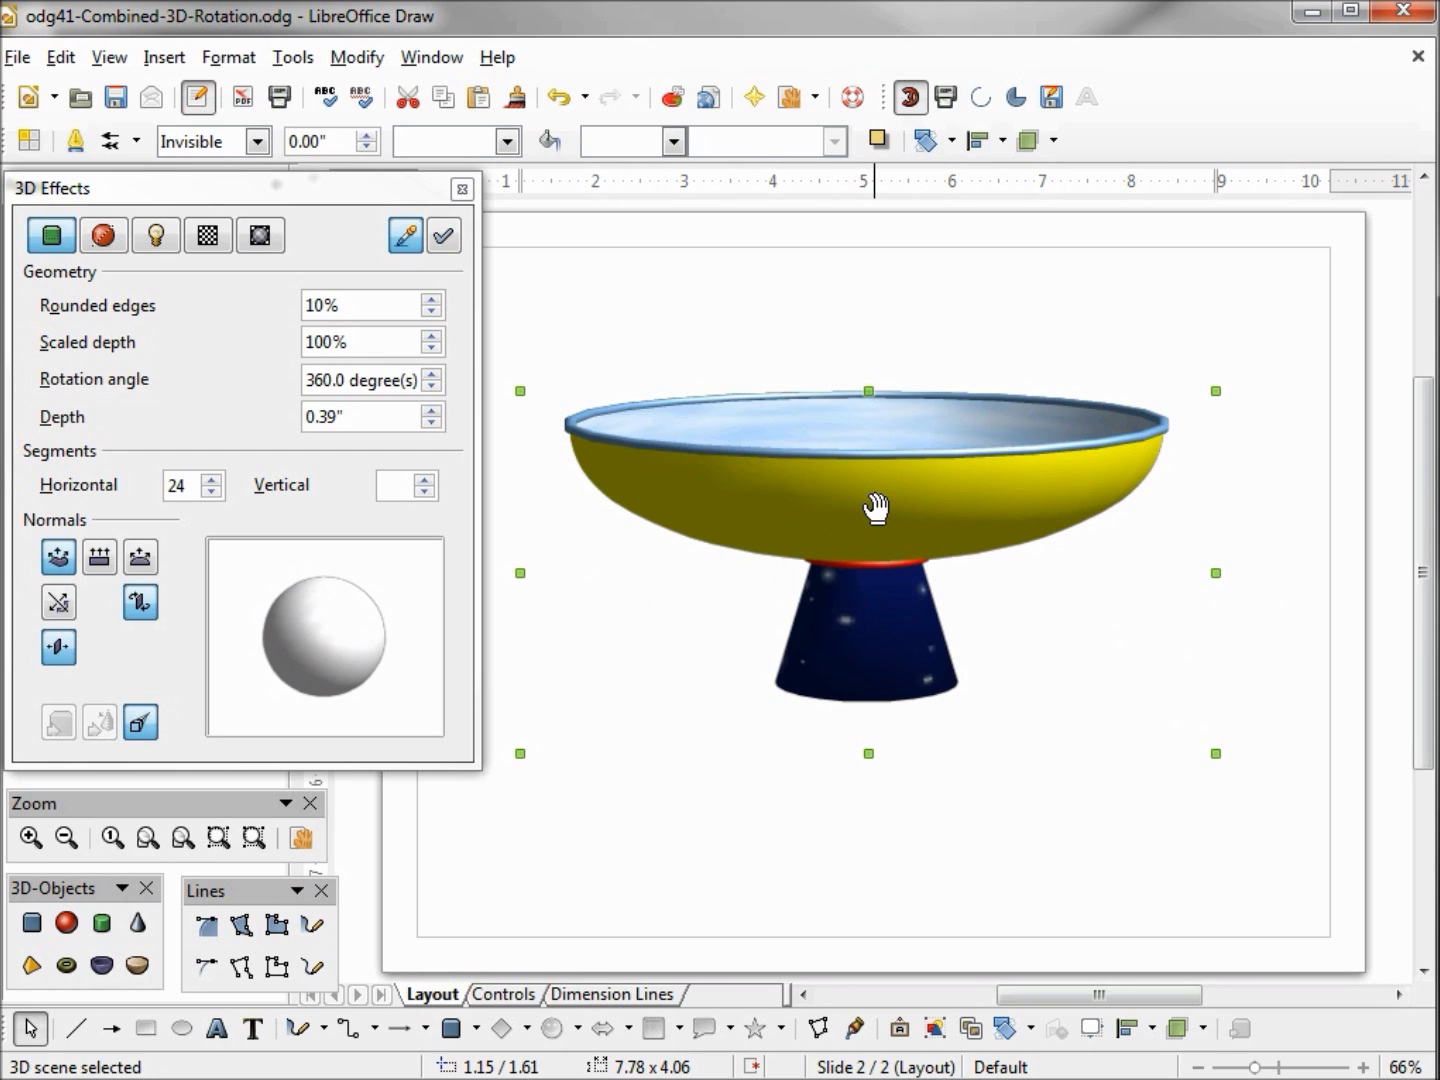
pyautogui.moveTo(876, 509); pyautogui.dragTo(936, 543)
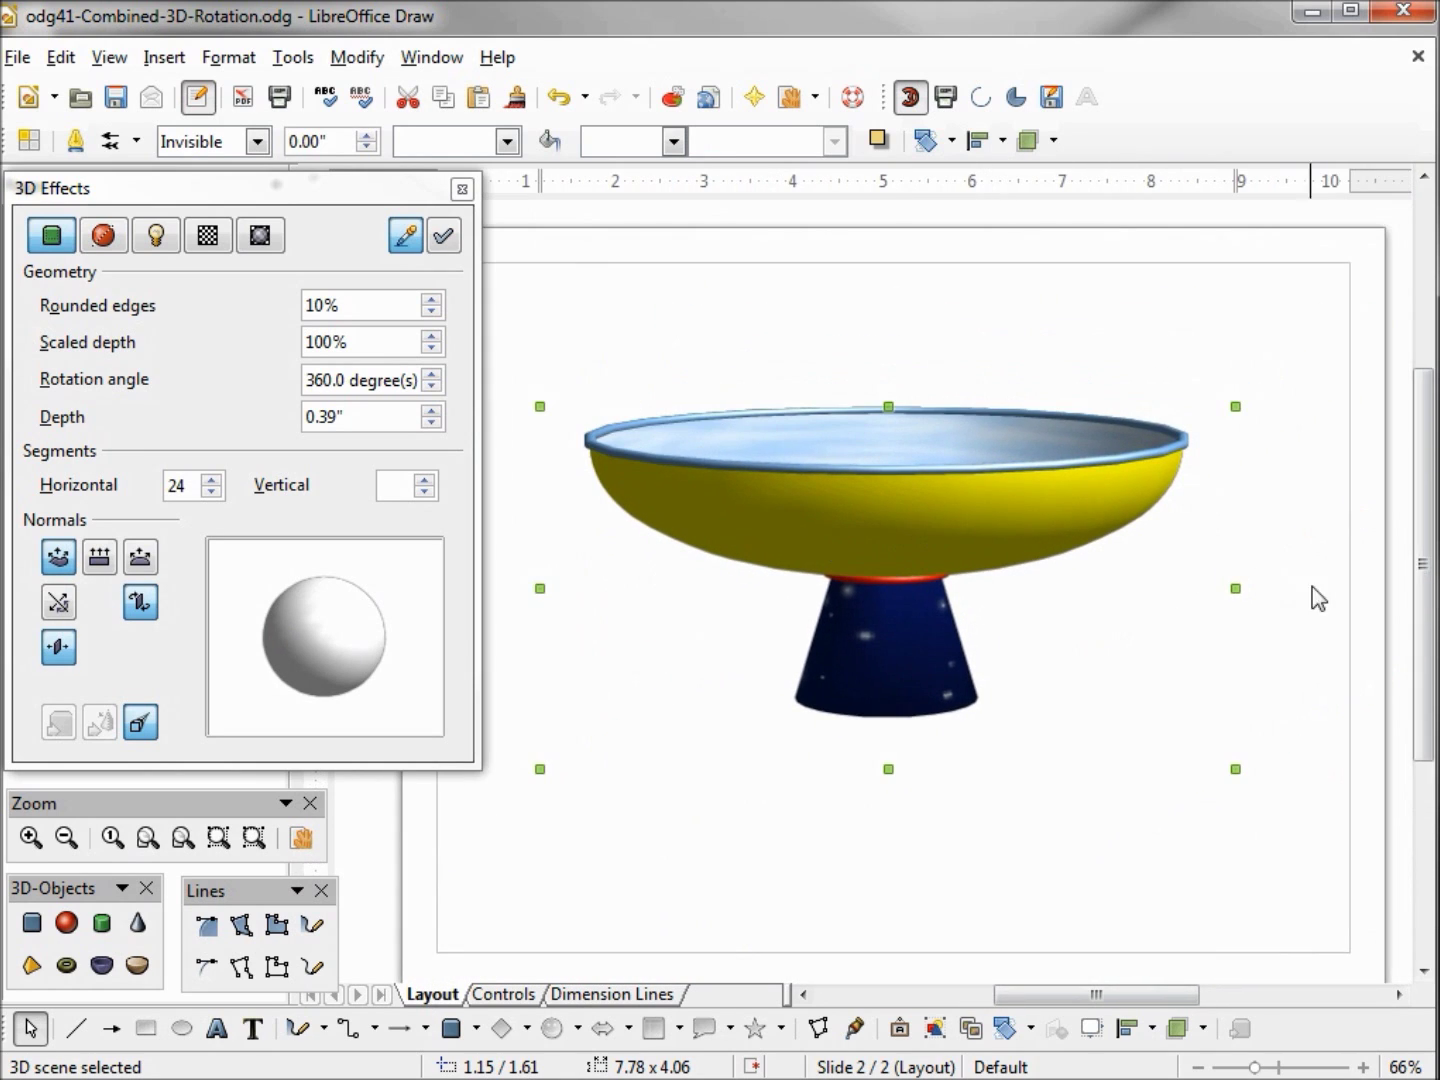
pyautogui.moveTo(1426, 555)
pyautogui.mouseDown()
pyautogui.moveTo(1405, 714)
pyautogui.moveTo(1425, 544)
pyautogui.mouseUp()
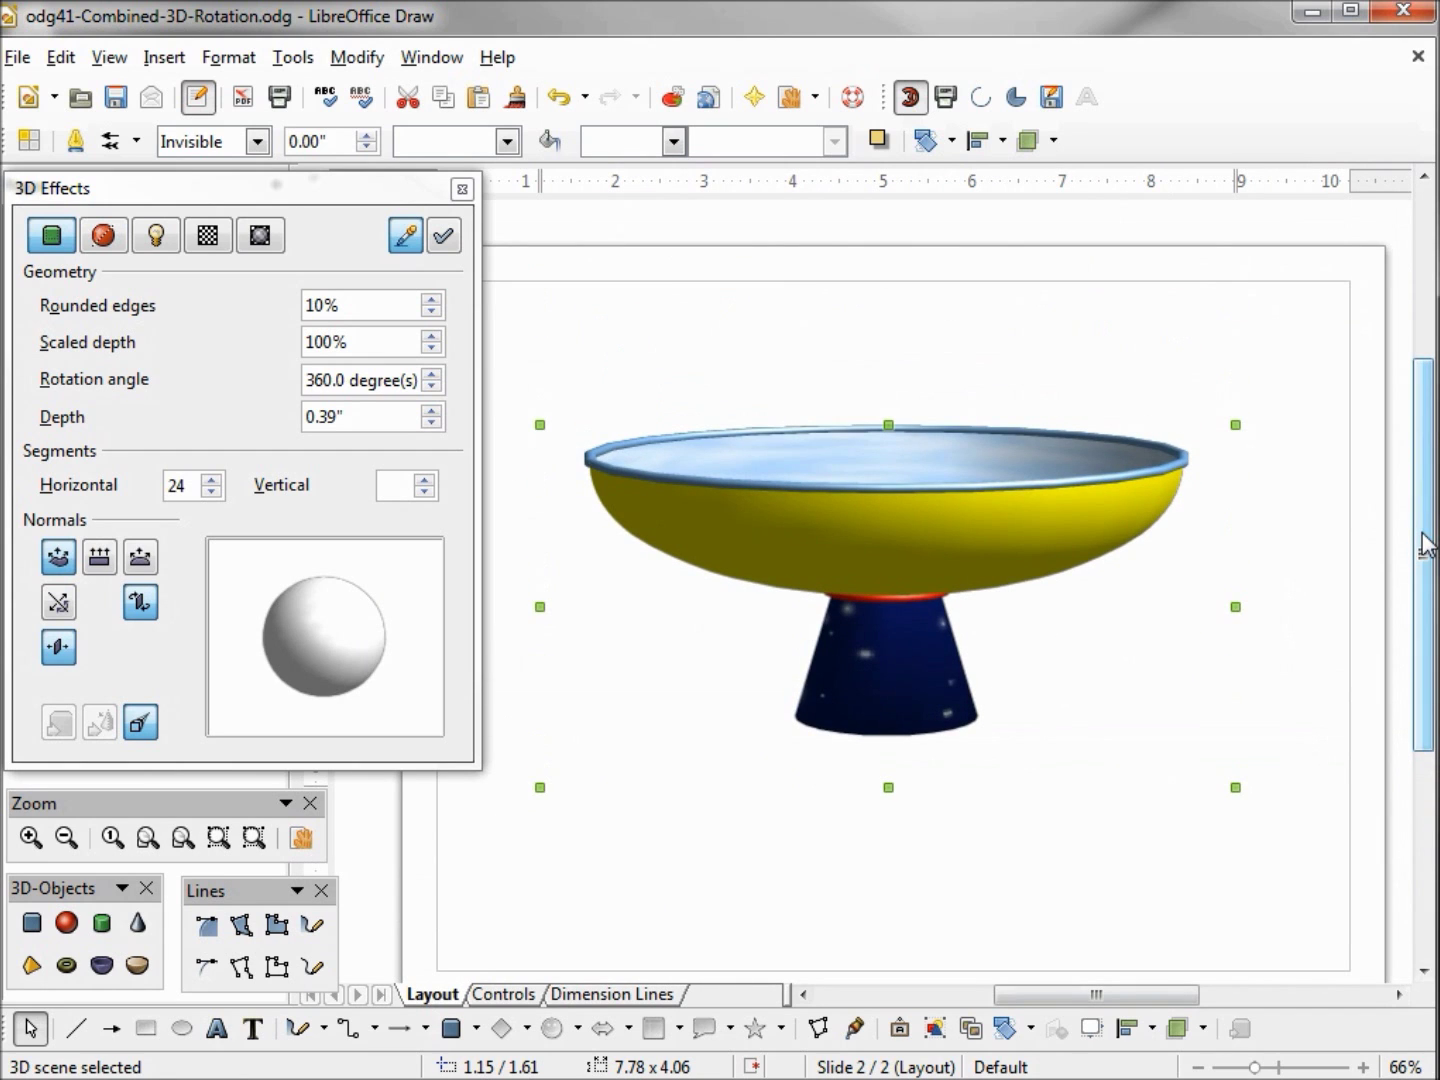